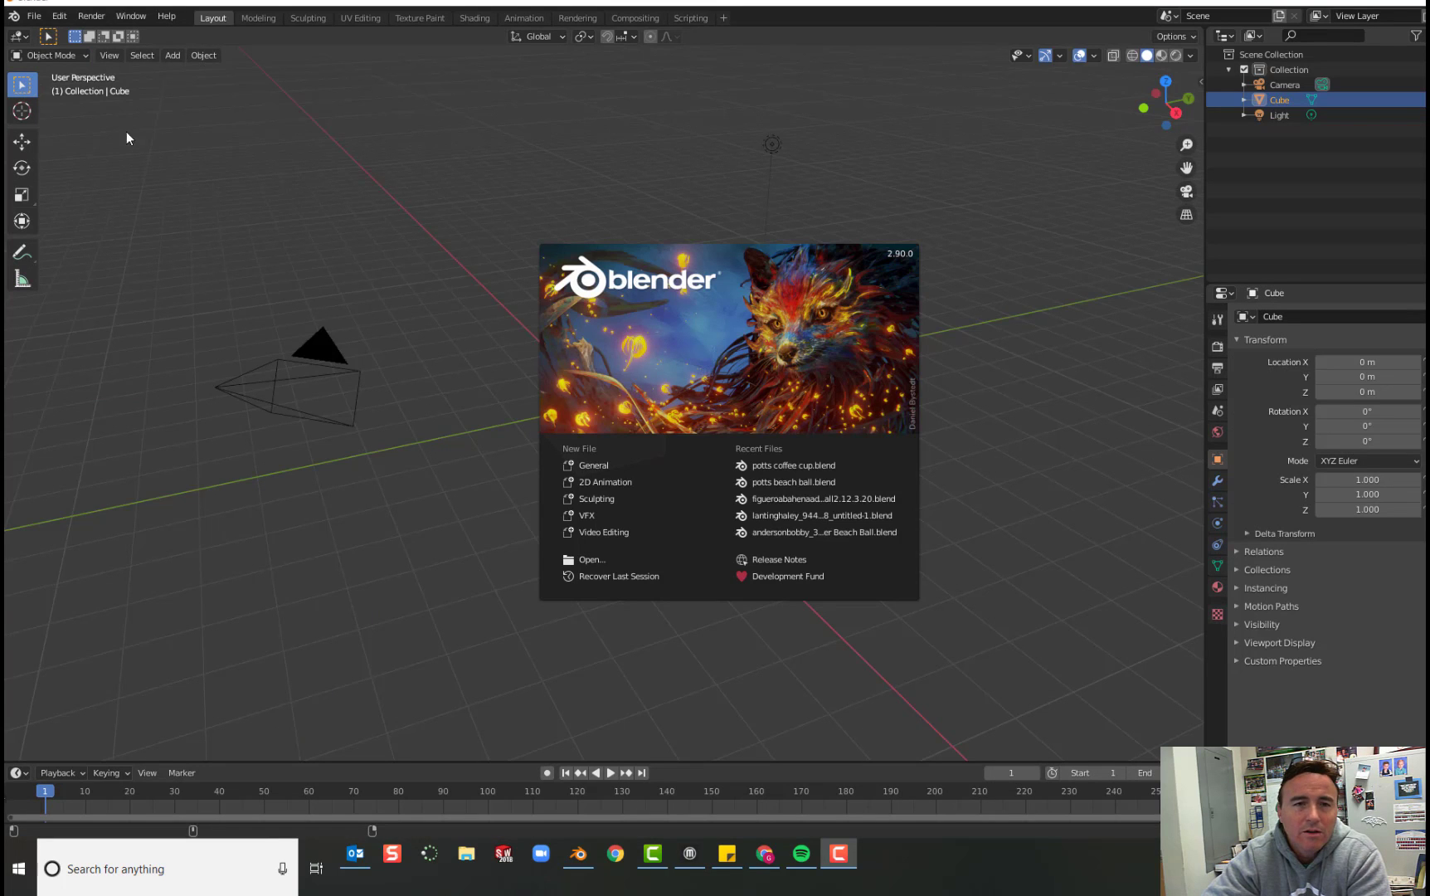
Close the splash screen and bring up the recent project files list.
{"action": "left_click", "coordinate": [38, 23]}
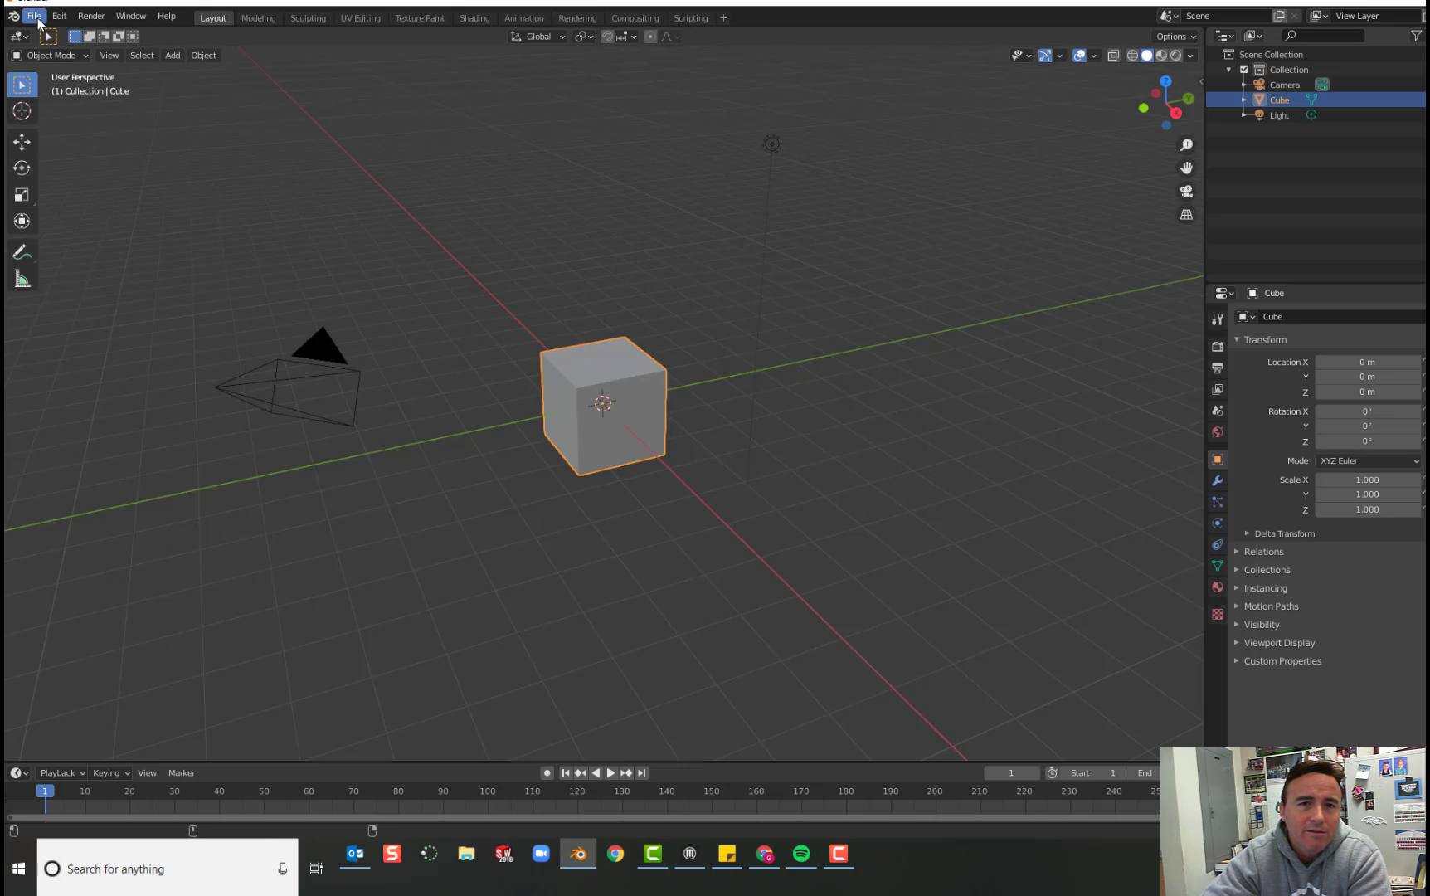
{"action": "left_click", "coordinate": [35, 17]}
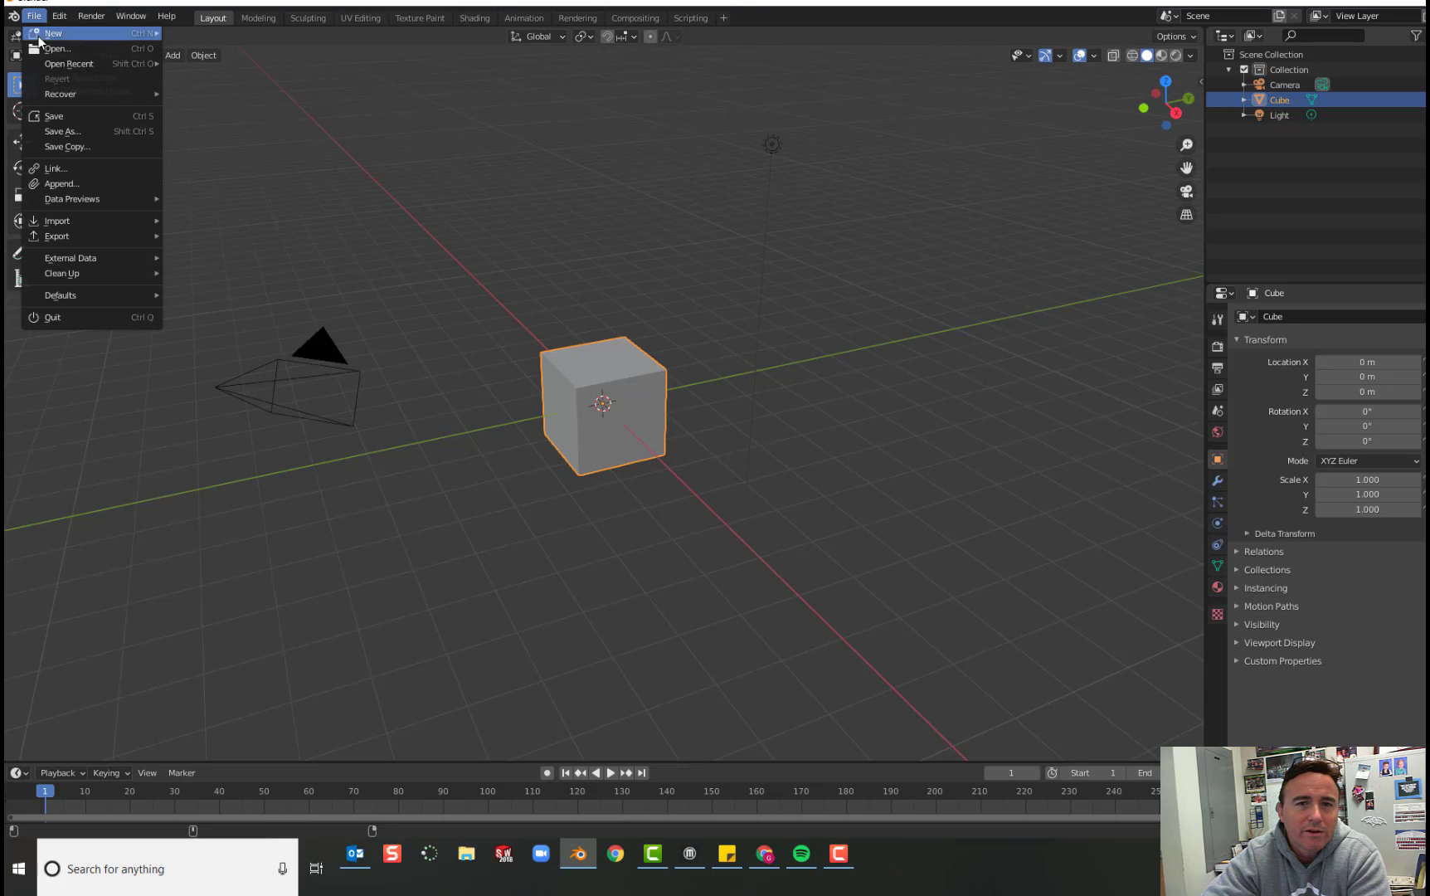
{"action": "mouse_move", "coordinate": [49, 64]}
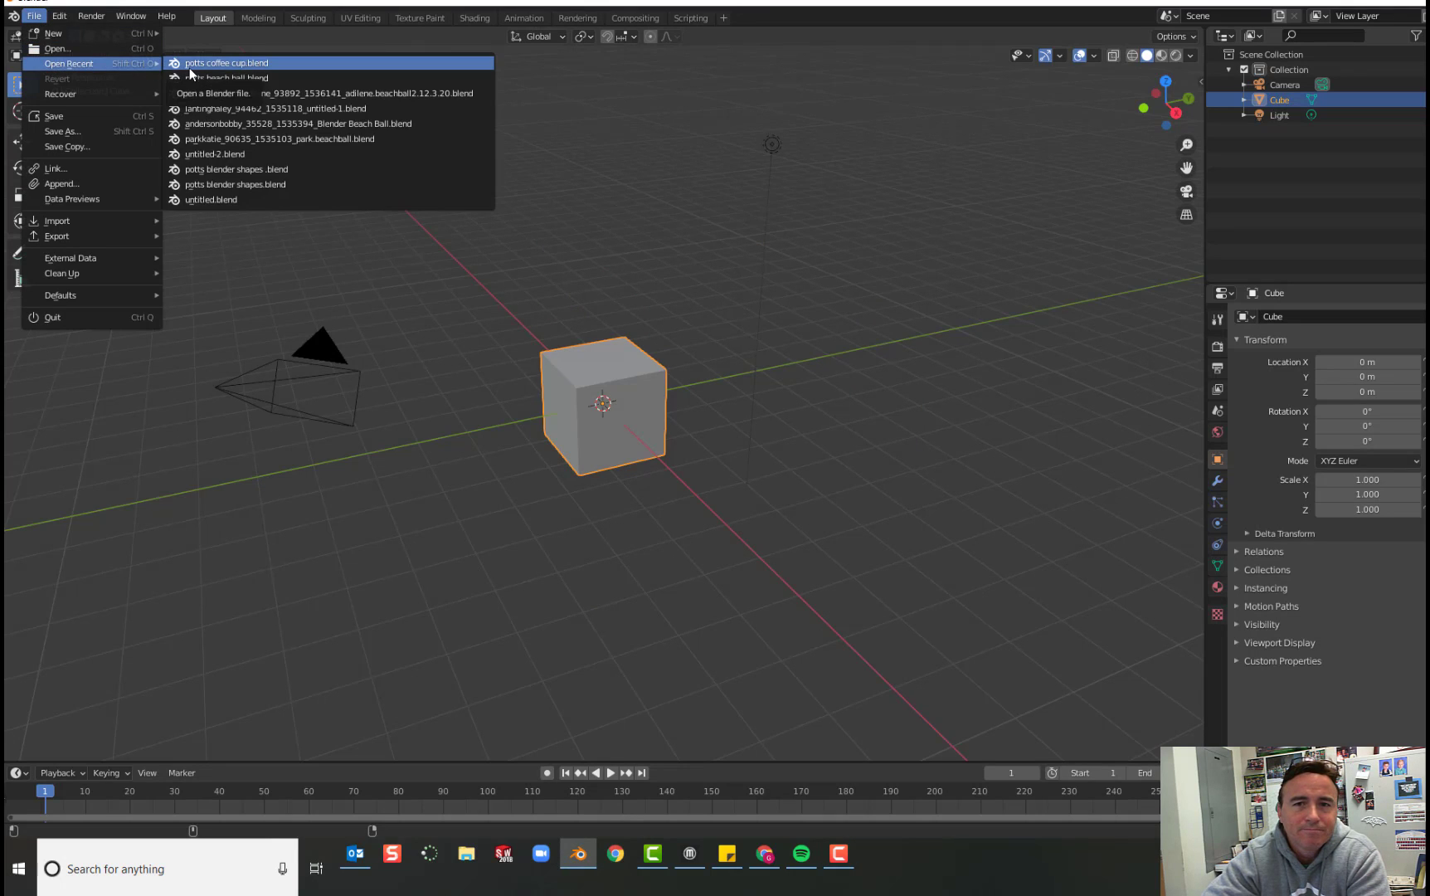
Open the coffee cup project and switch the mug to Object Mode.
{"action": "left_click", "coordinate": [230, 66]}
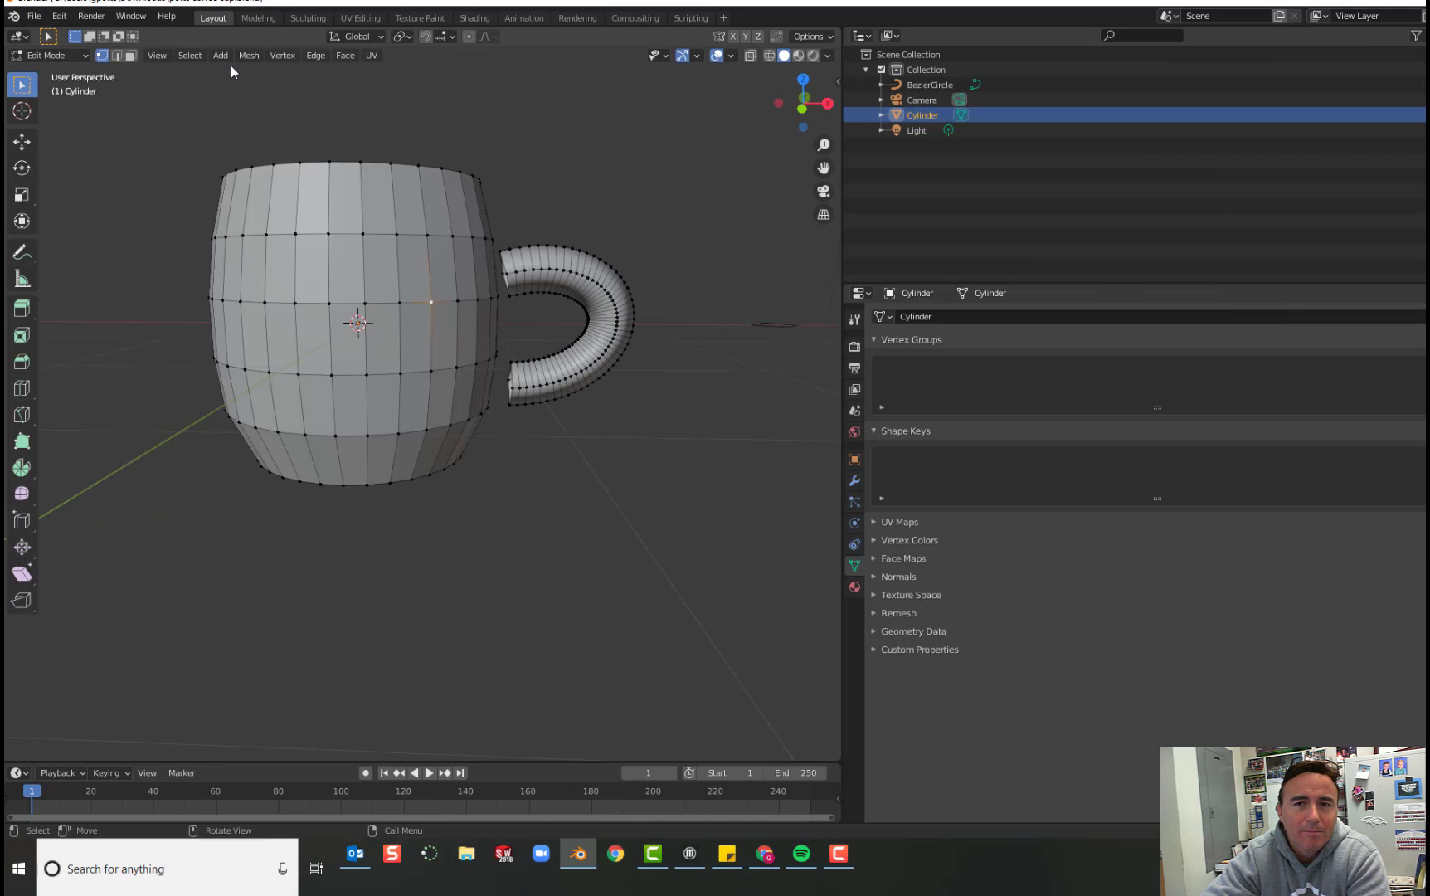
{"action": "middle_click_drag", "start_coordinate": [227, 128], "coordinate": [222, 163]}
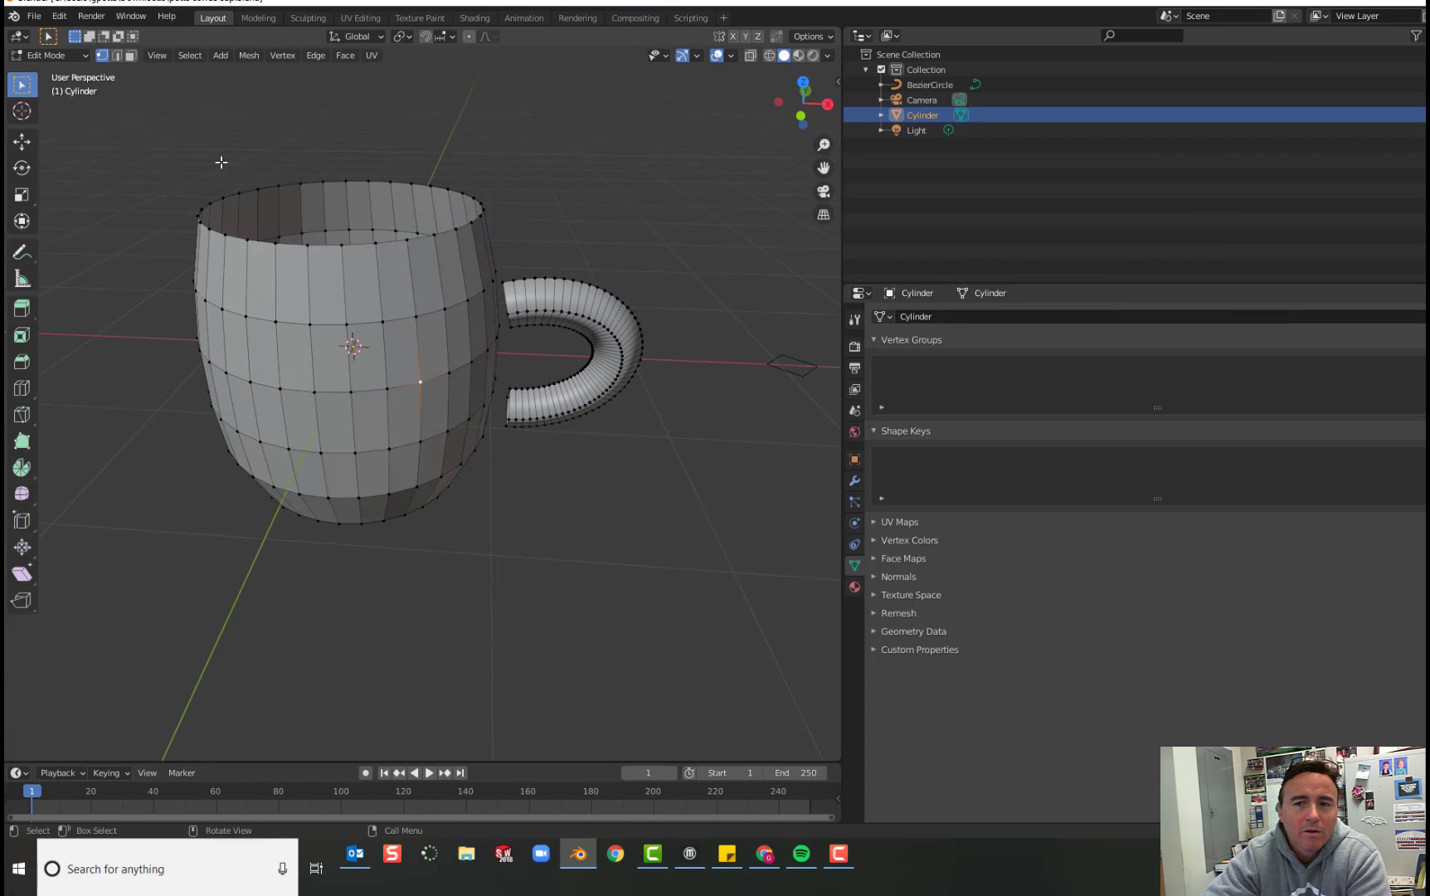
{"action": "left_click", "coordinate": [66, 57]}
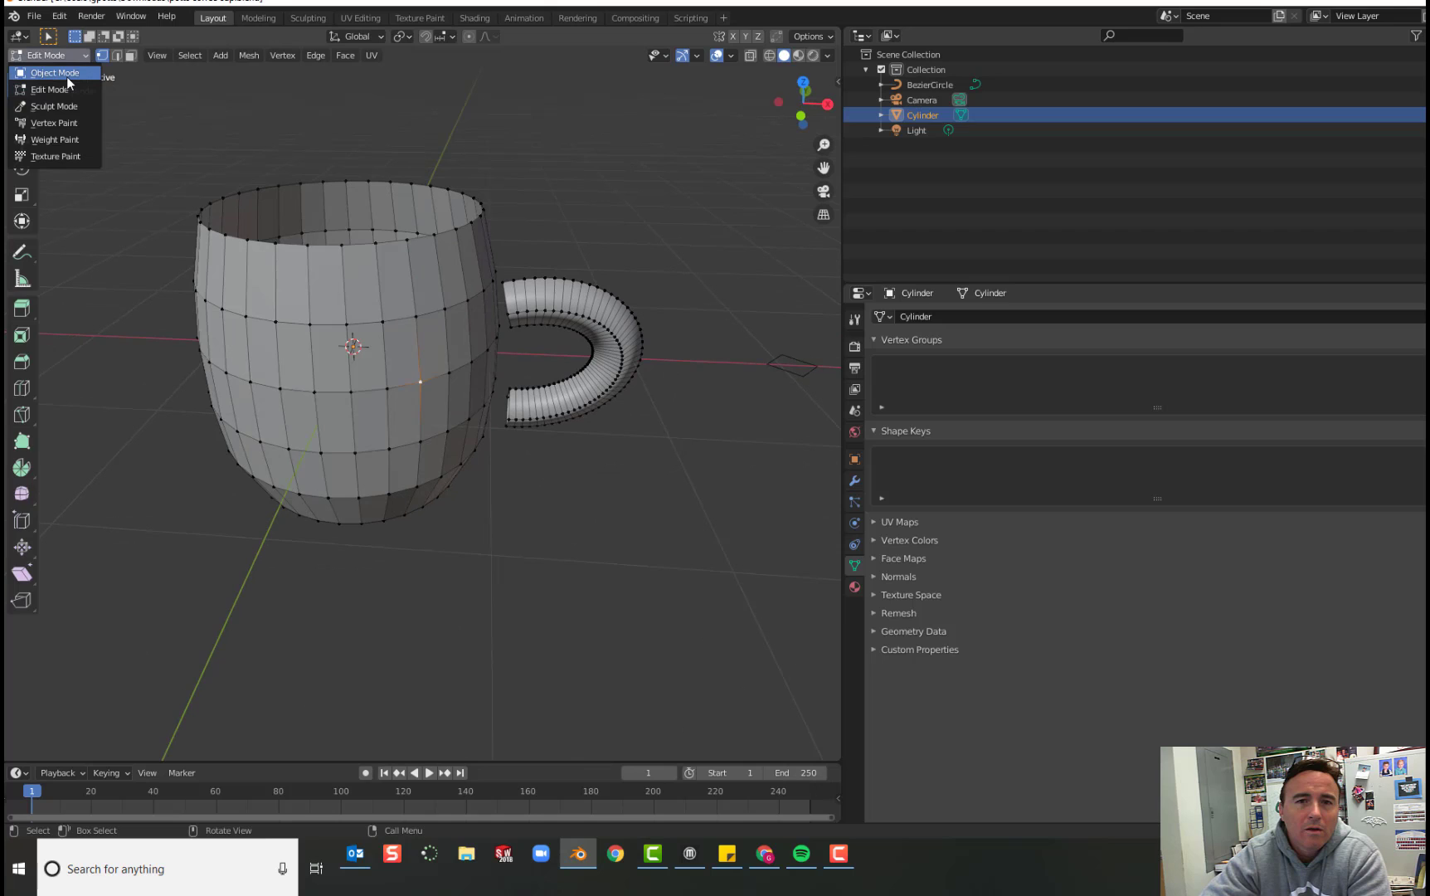
{"action": "left_click", "coordinate": [67, 73]}
{"action": "middle_click_drag", "start_coordinate": [335, 182], "coordinate": [335, 161]}
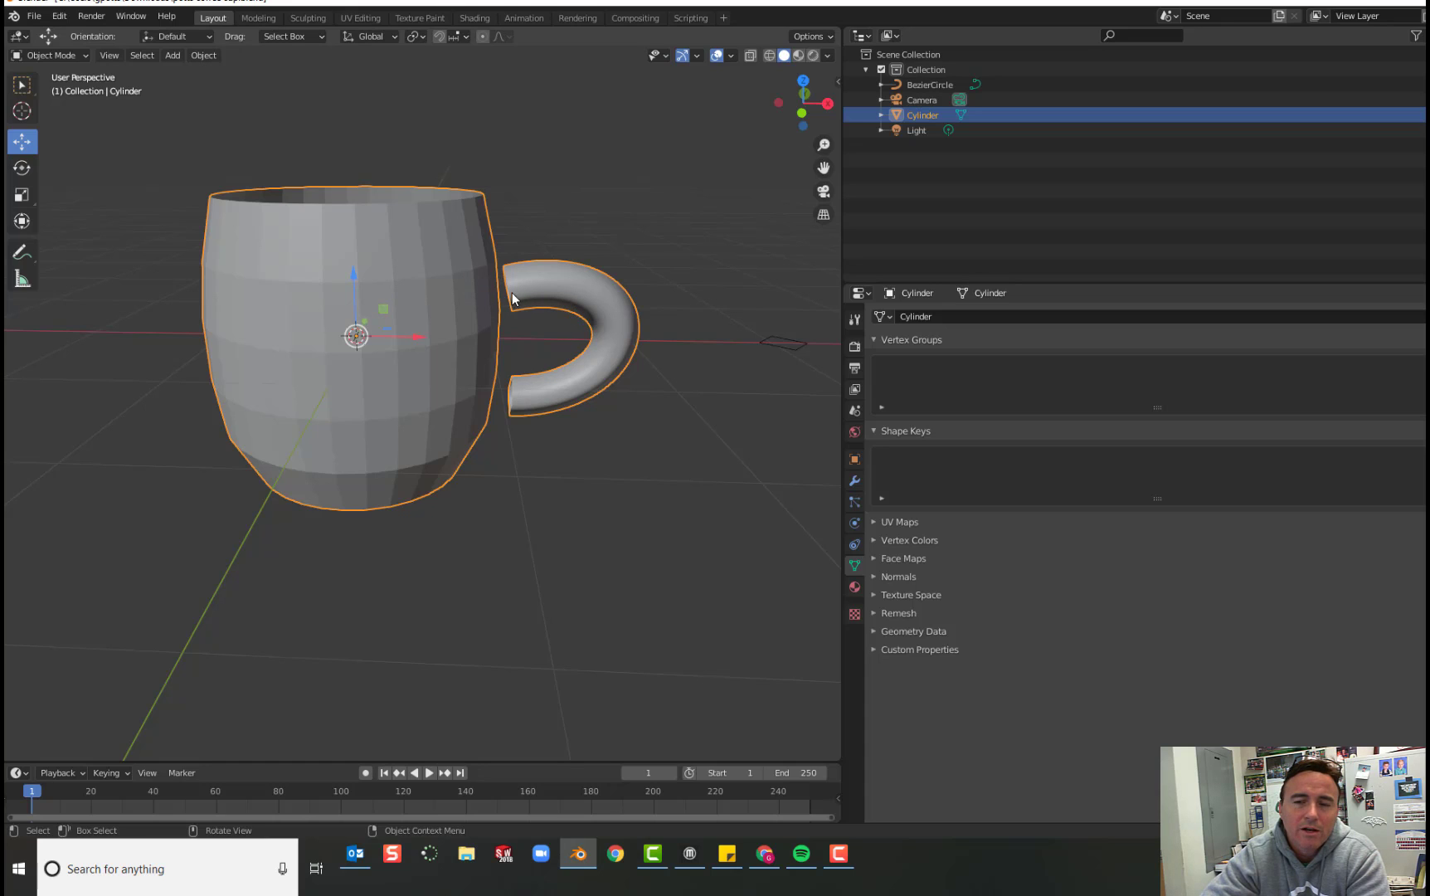
Check the Object menu operations while deselecting and reselecting the cup.
{"action": "left_click", "coordinate": [206, 58]}
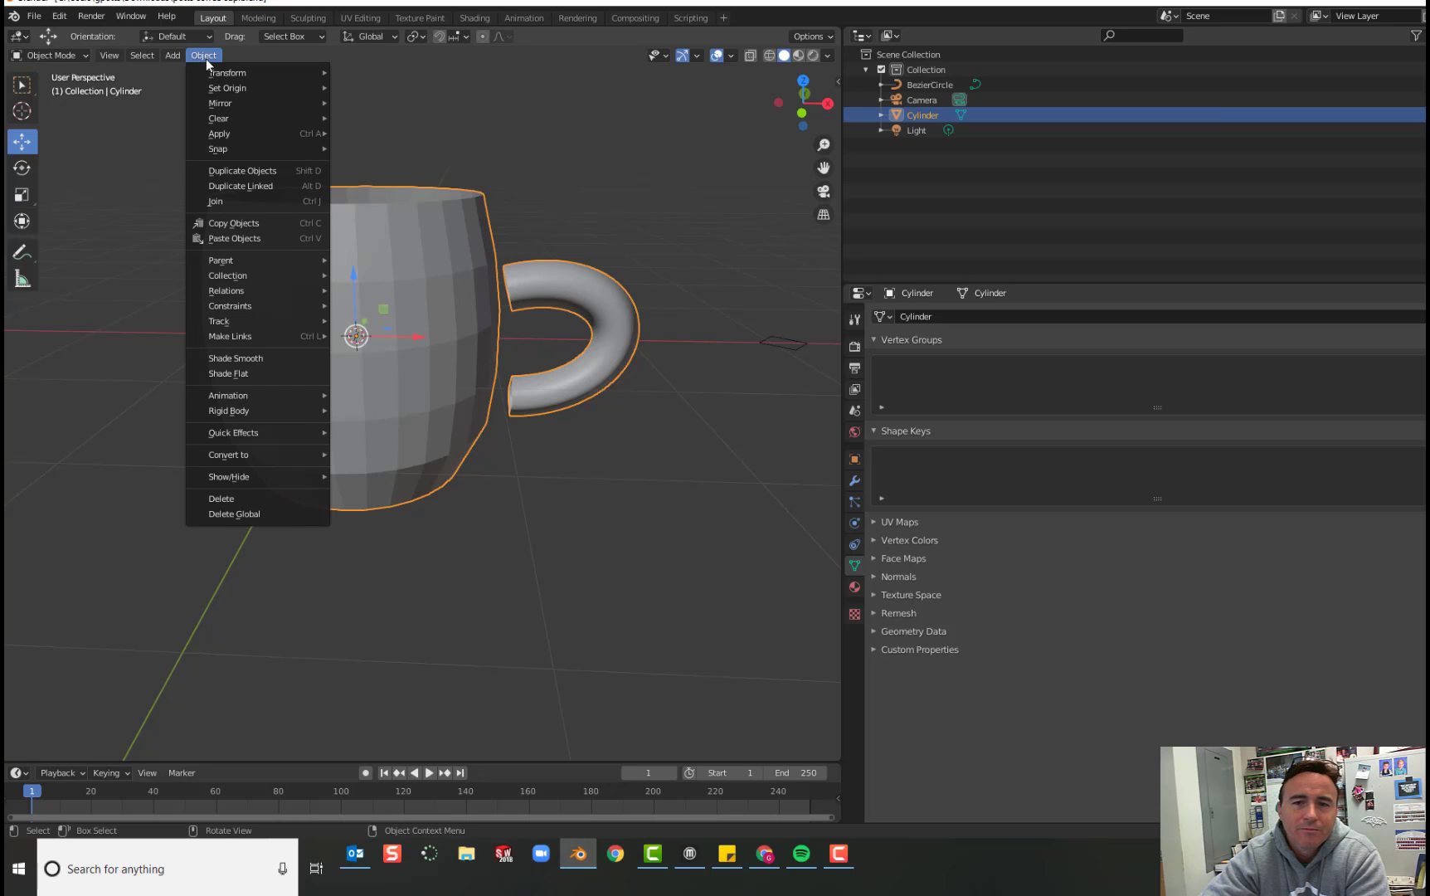
{"action": "left_click", "coordinate": [440, 135]}
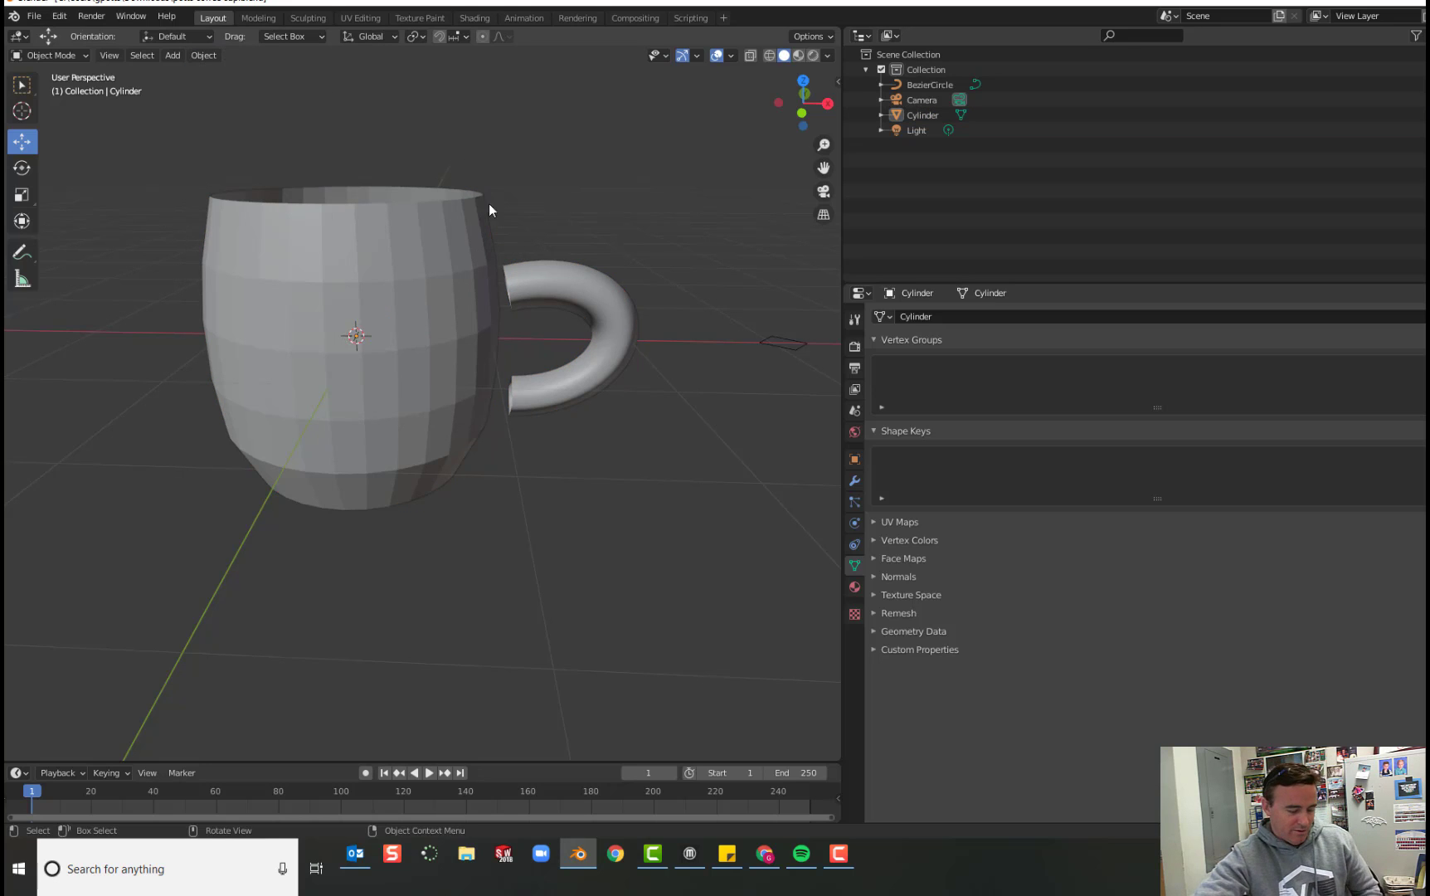
{"action": "left_click", "coordinate": [538, 282]}
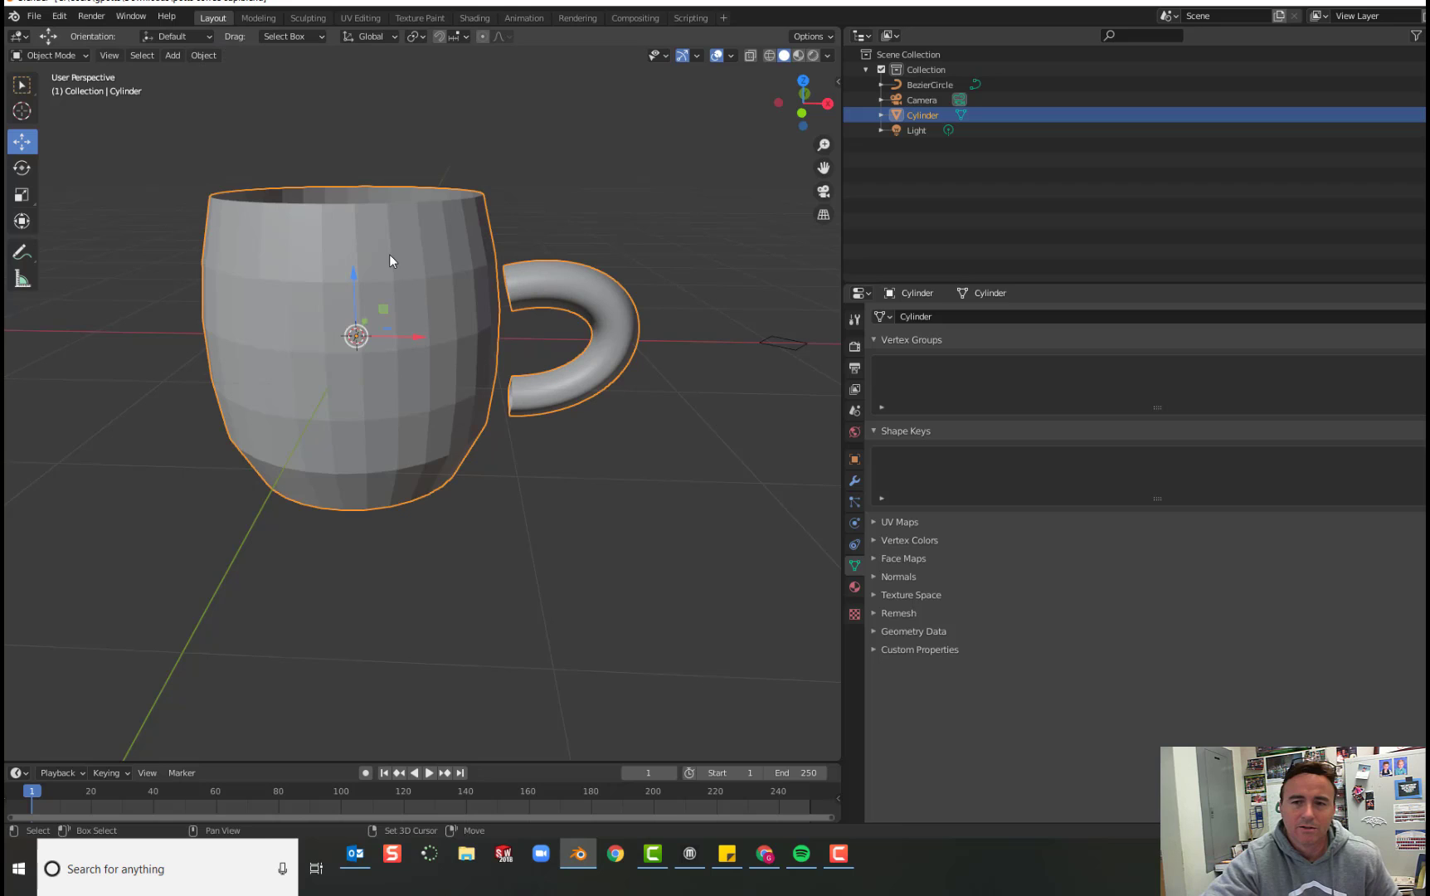
{"action": "left_click", "coordinate": [204, 56]}
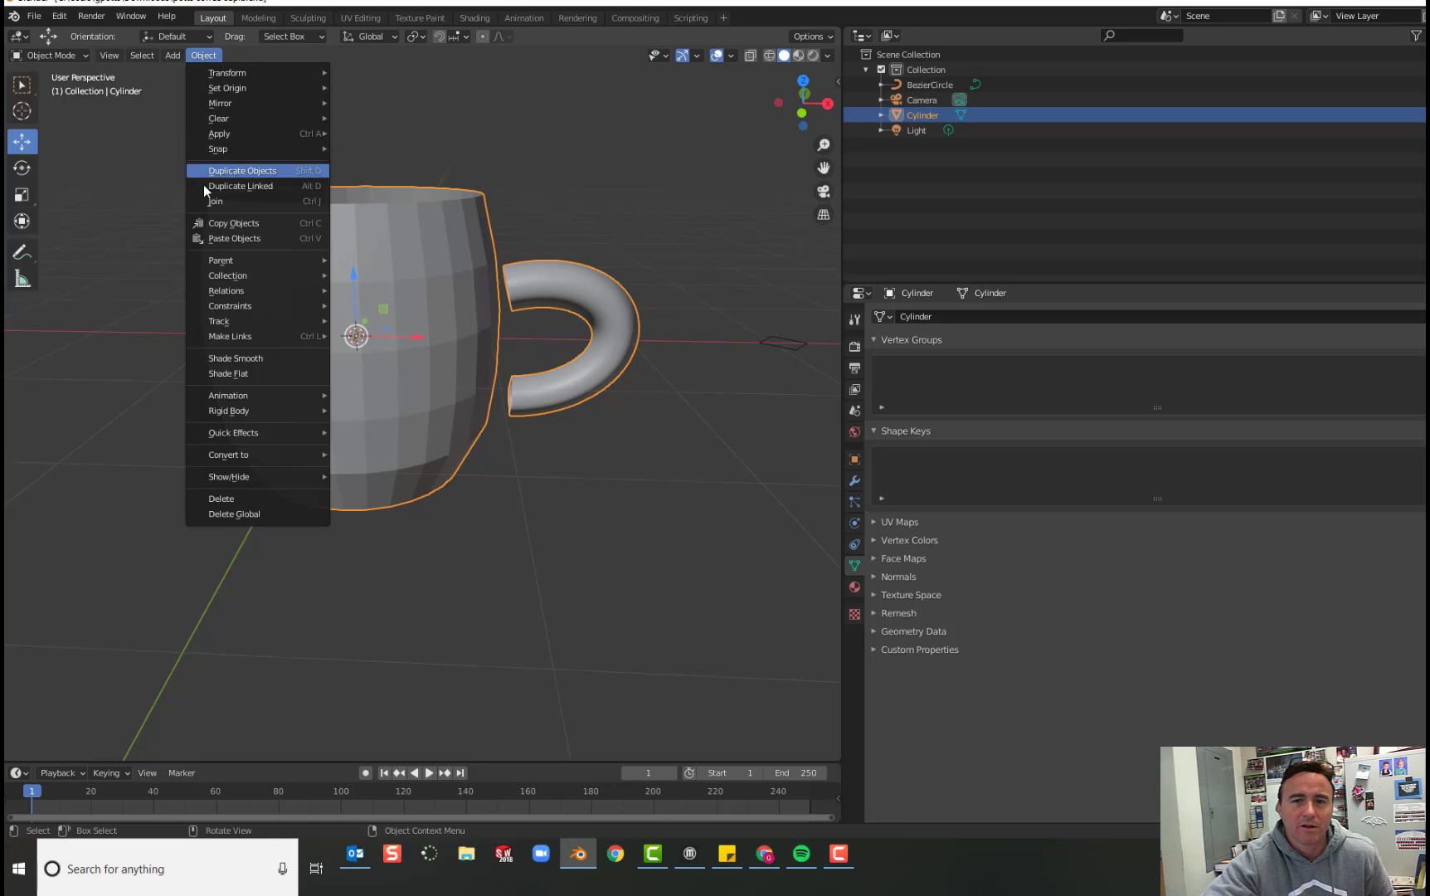
{"action": "left_click", "coordinate": [113, 227]}
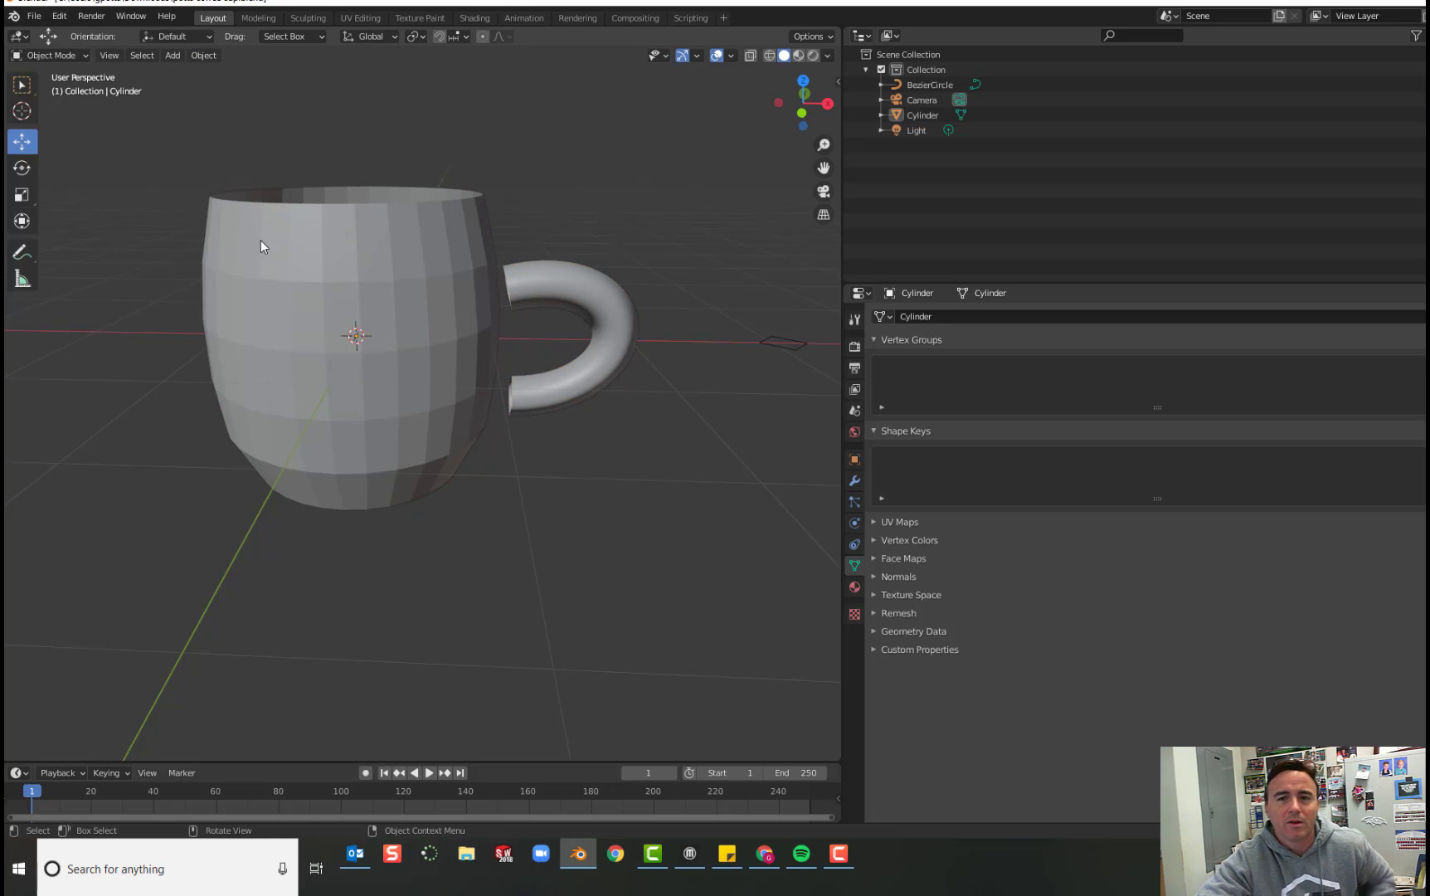
Put the mug in Edit Mode with Face select mode active.
{"action": "left_click", "coordinate": [68, 57]}
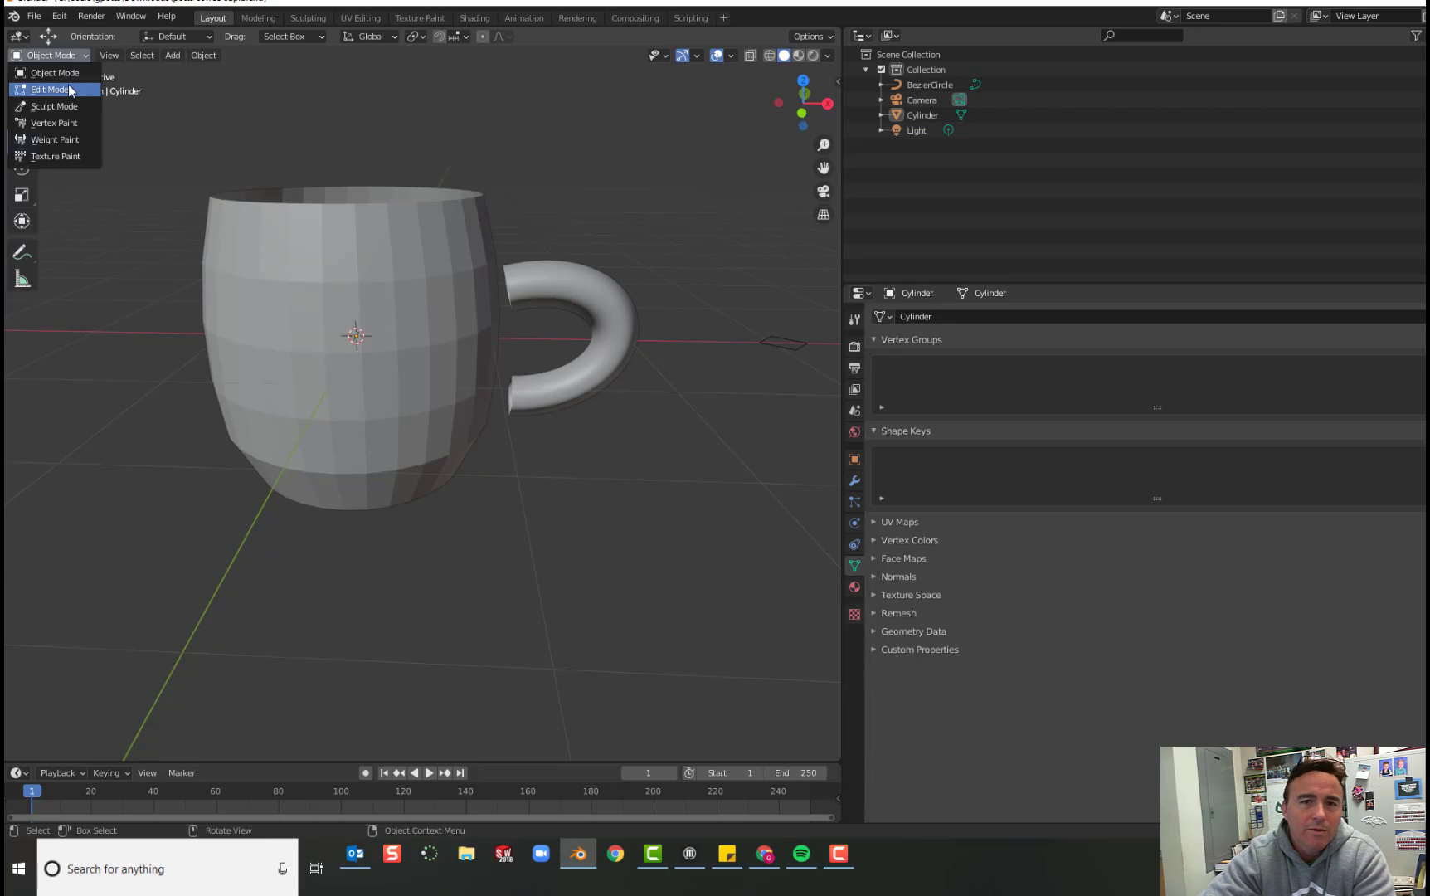
{"action": "left_click", "coordinate": [68, 83]}
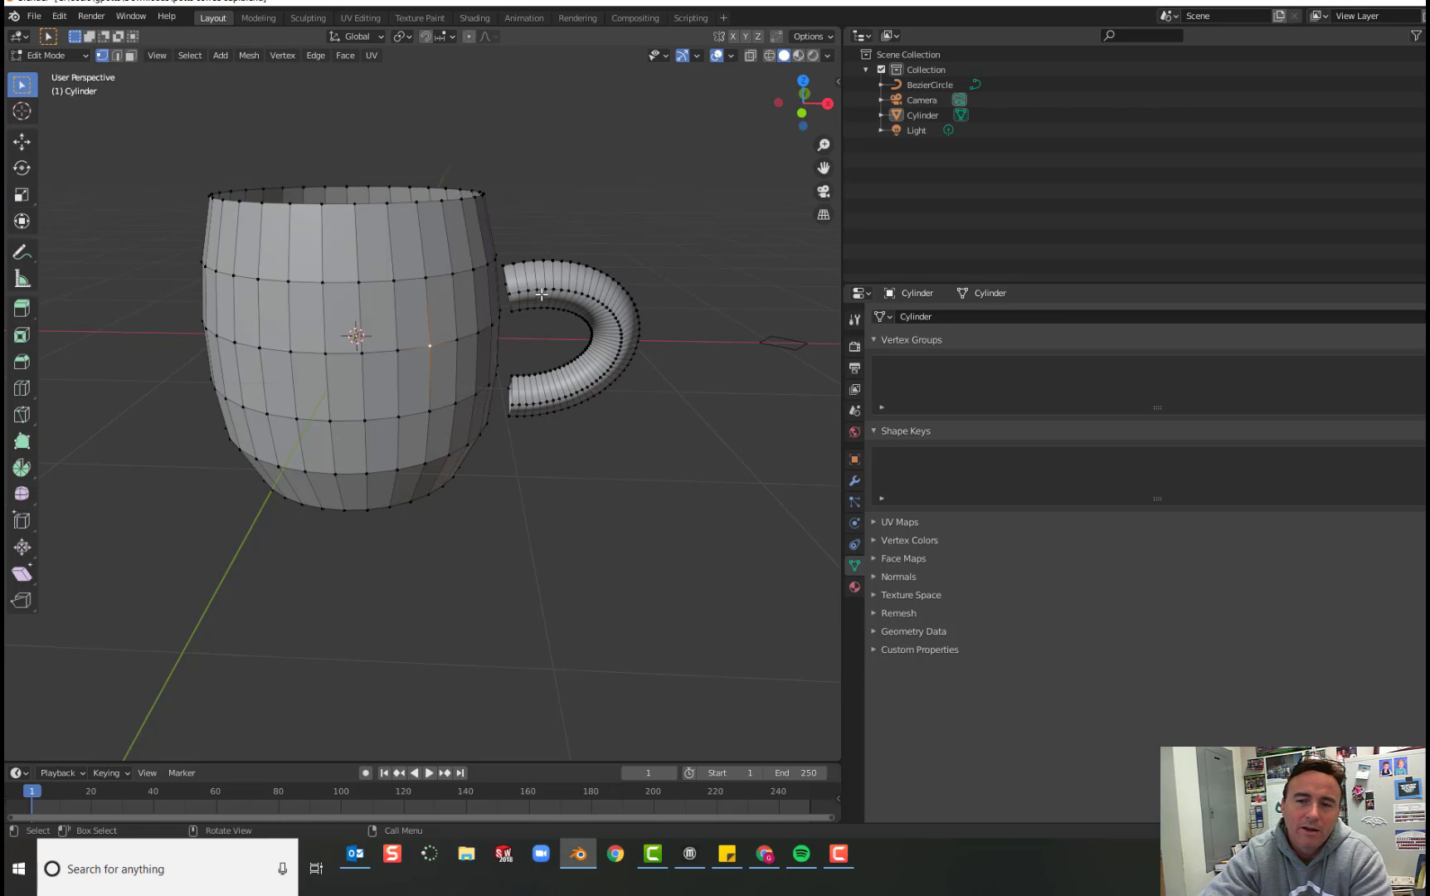
{"action": "middle_click_drag", "start_coordinate": [545, 331], "coordinate": [454, 340]}
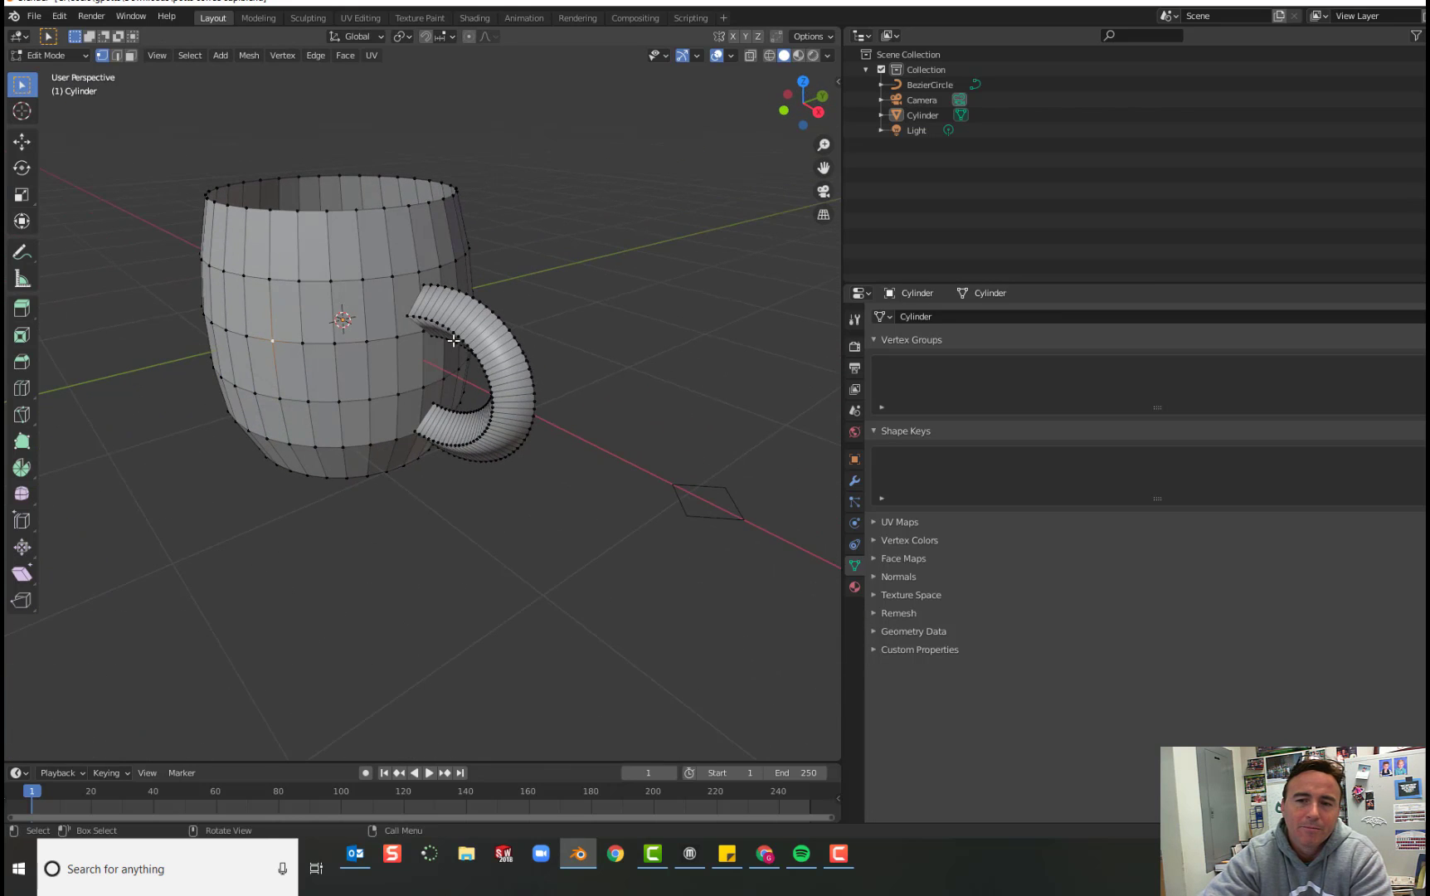
{"action": "left_click", "coordinate": [130, 56]}
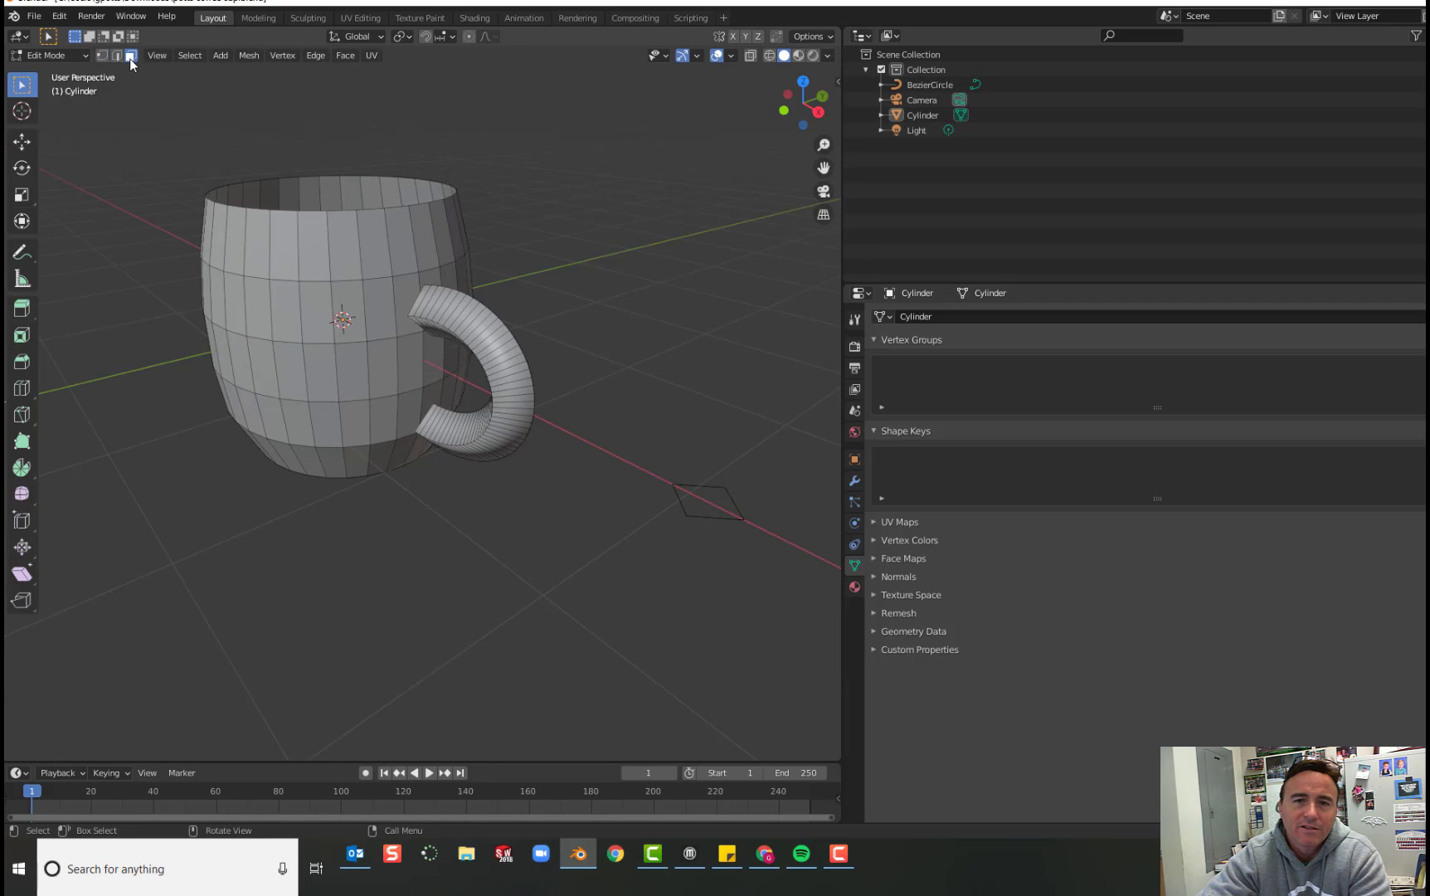
Select the wall faces behind the handle's upper and lower ends.
{"action": "left_click", "coordinate": [405, 313]}
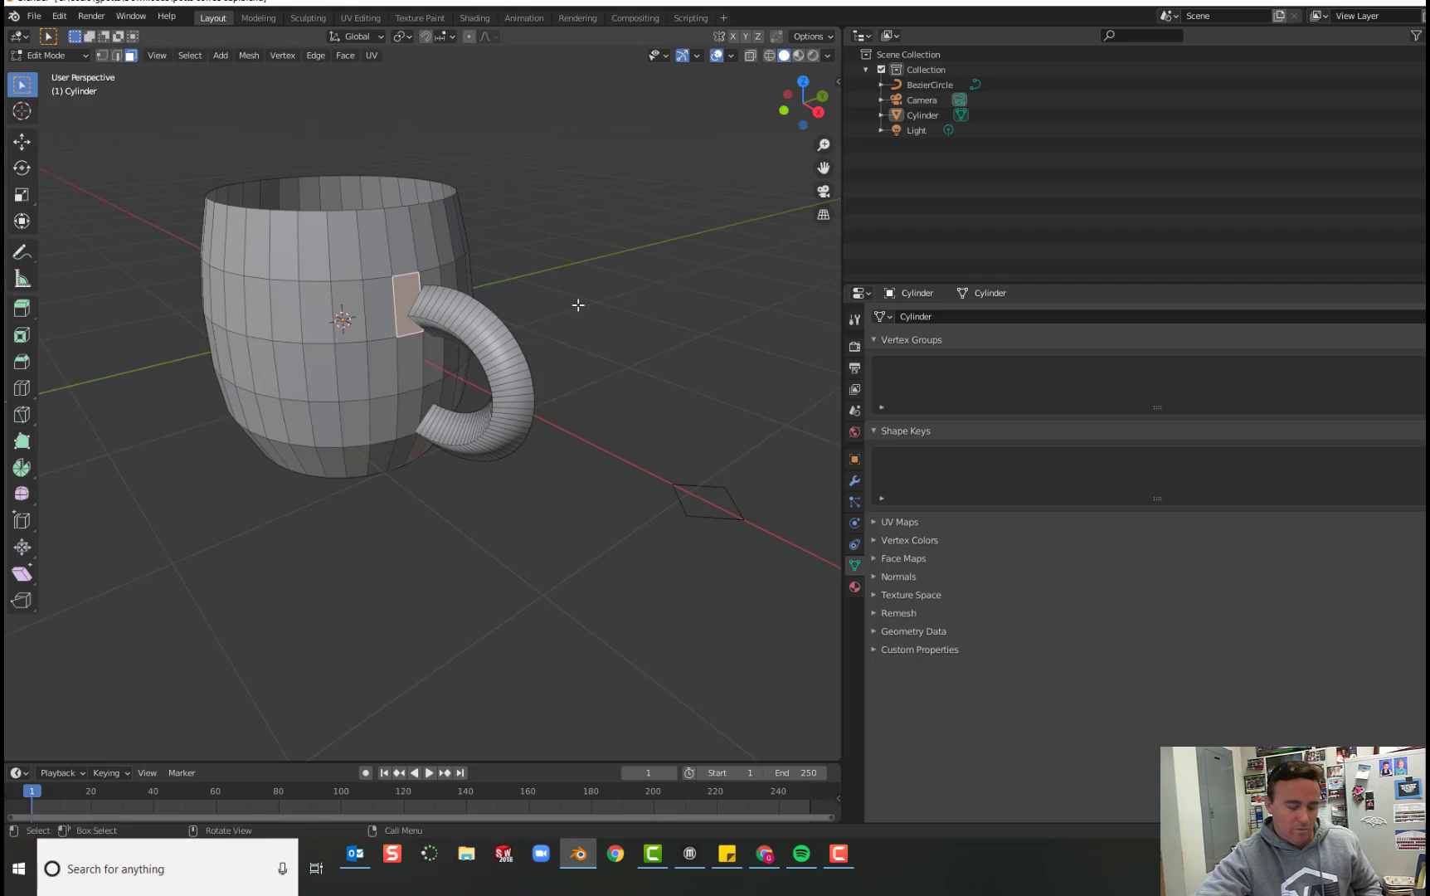
{"action": "middle_click_drag", "start_coordinate": [579, 305], "coordinate": [520, 328]}
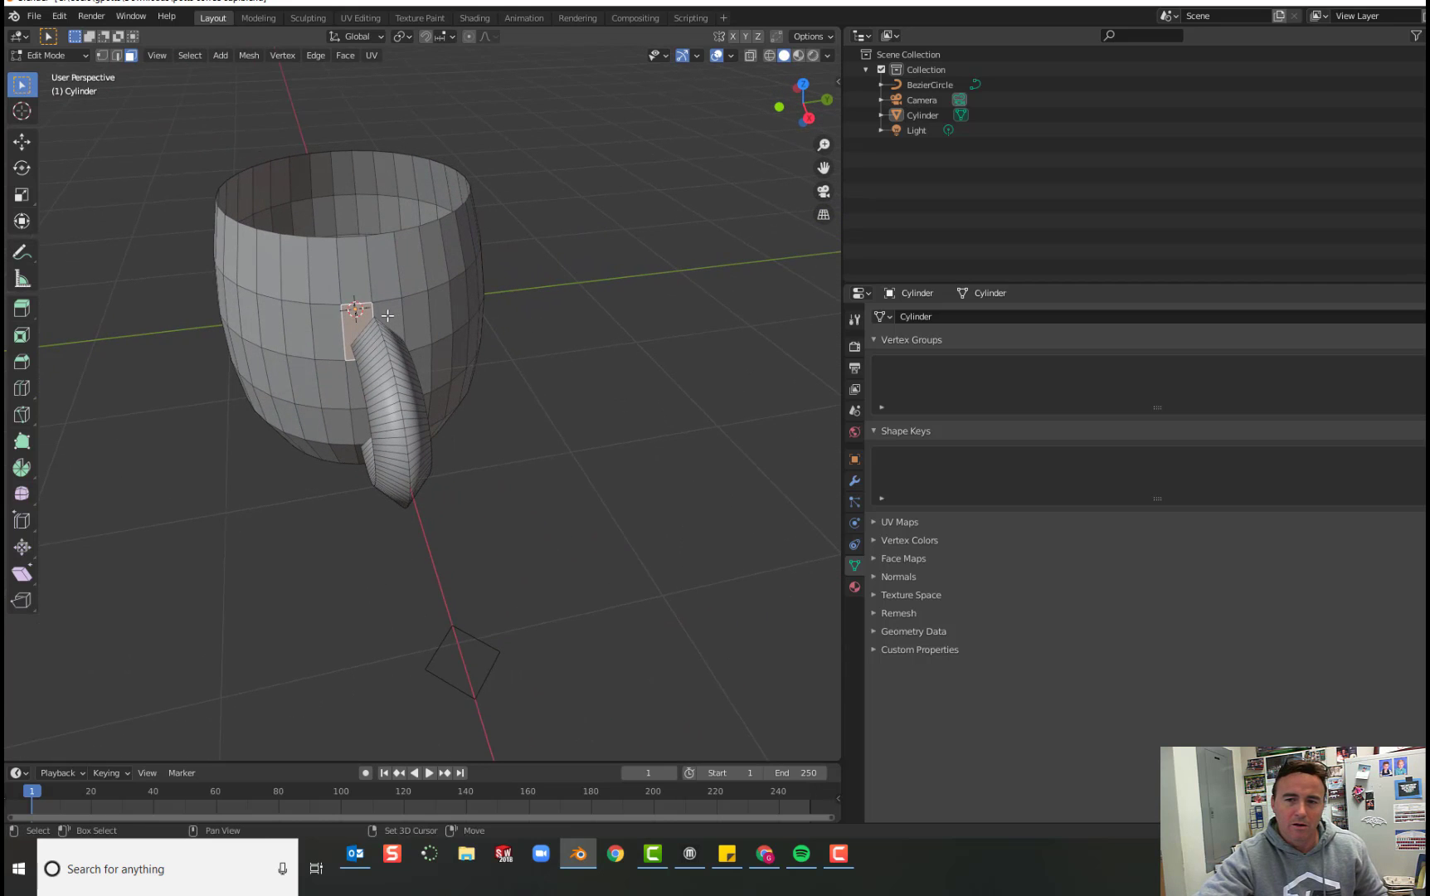
{"action": "middle_click_drag", "start_coordinate": [465, 374], "coordinate": [506, 318]}
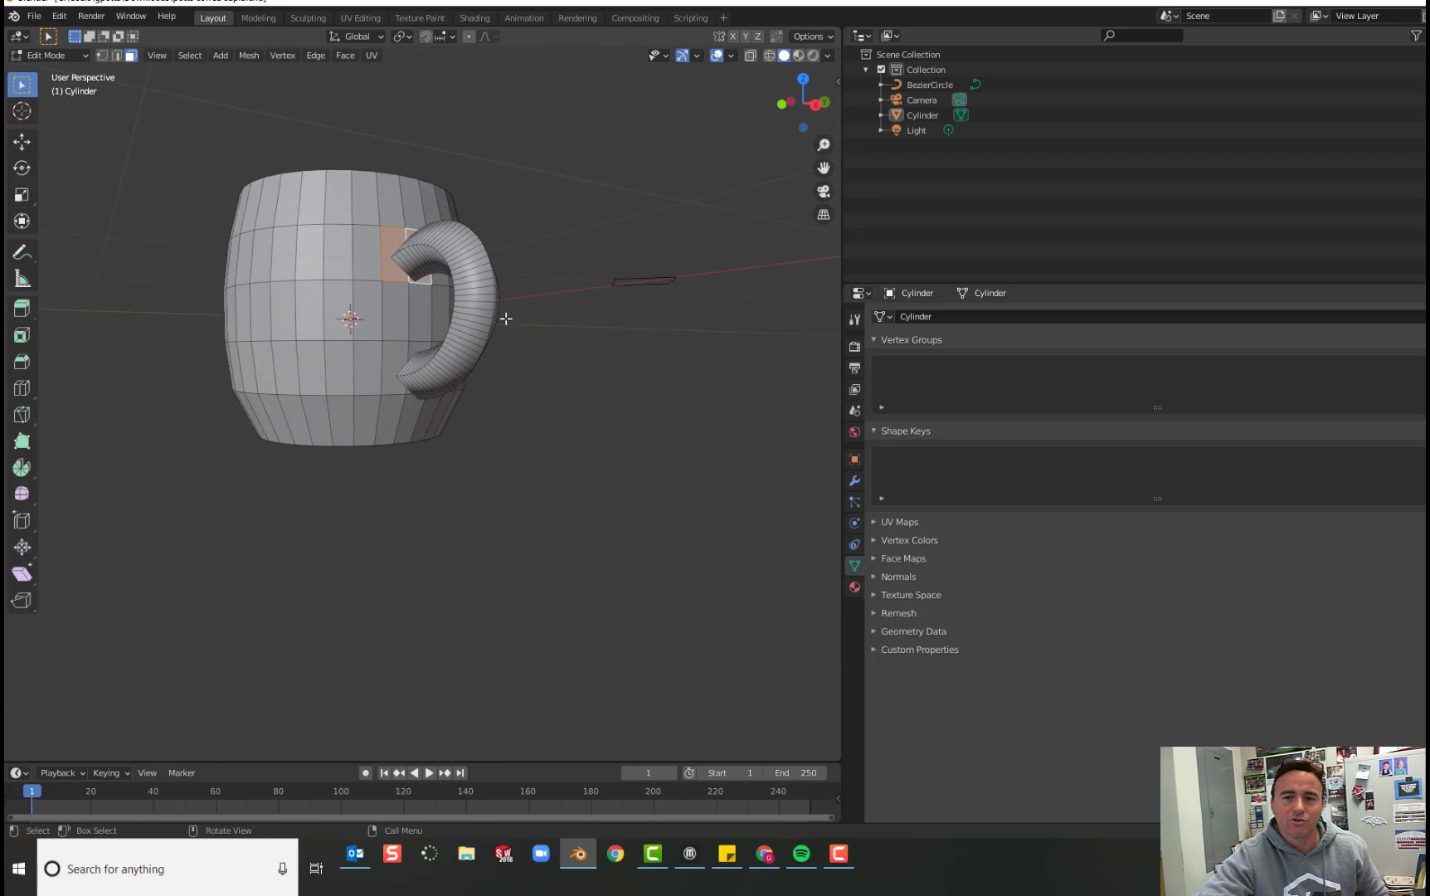
{"action": "left_click", "coordinate": [403, 358], "text": "shift"}
{"action": "middle_click_drag", "start_coordinate": [552, 373], "coordinate": [347, 376]}
{"action": "left_click", "coordinate": [349, 370], "text": "shift"}
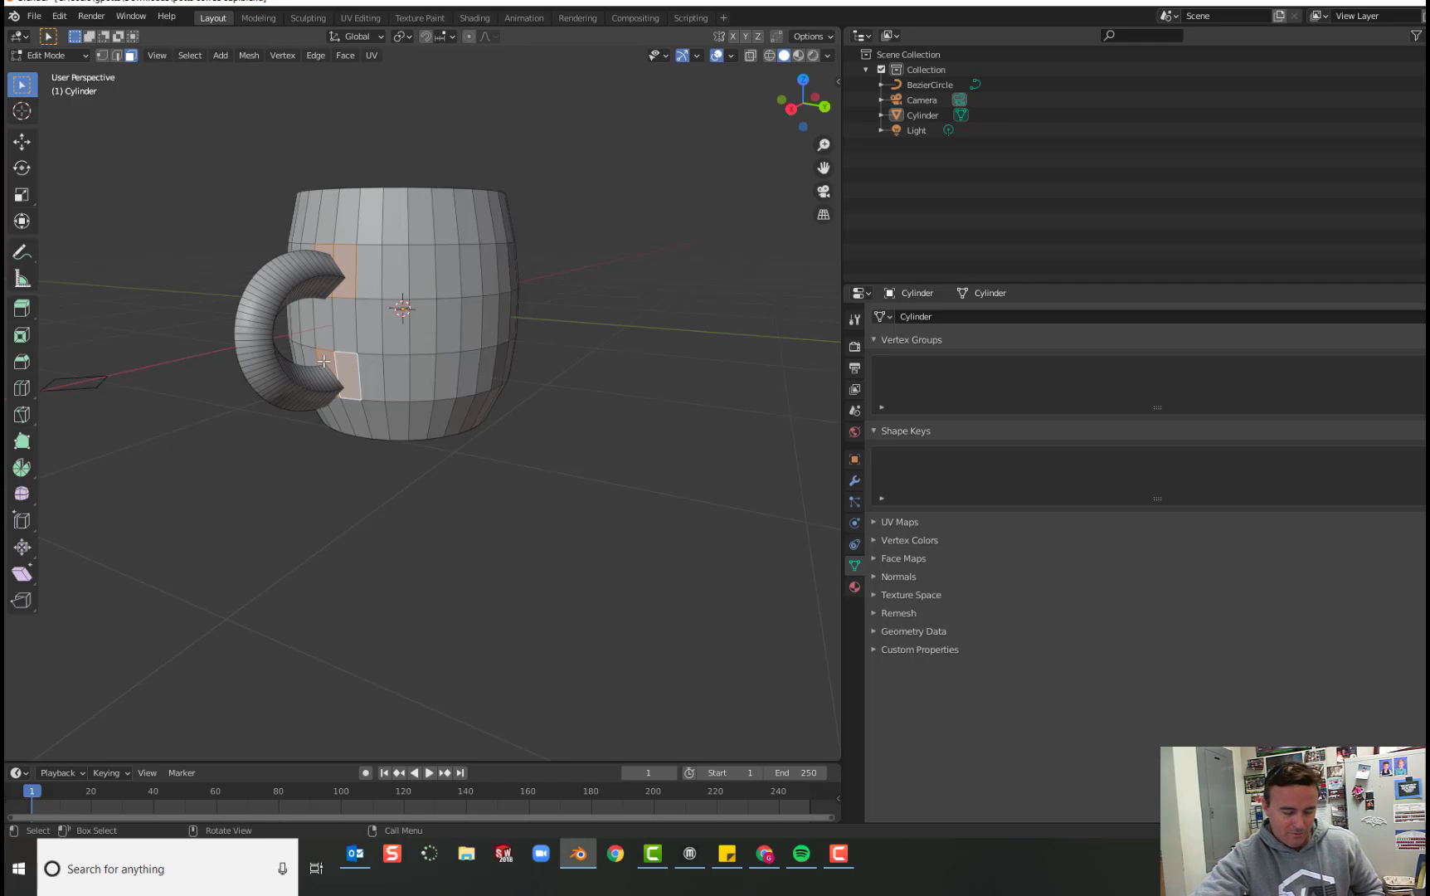
Delete the selected wall faces and orbit to inspect the resulting holes.
{"action": "key", "text": "x"}
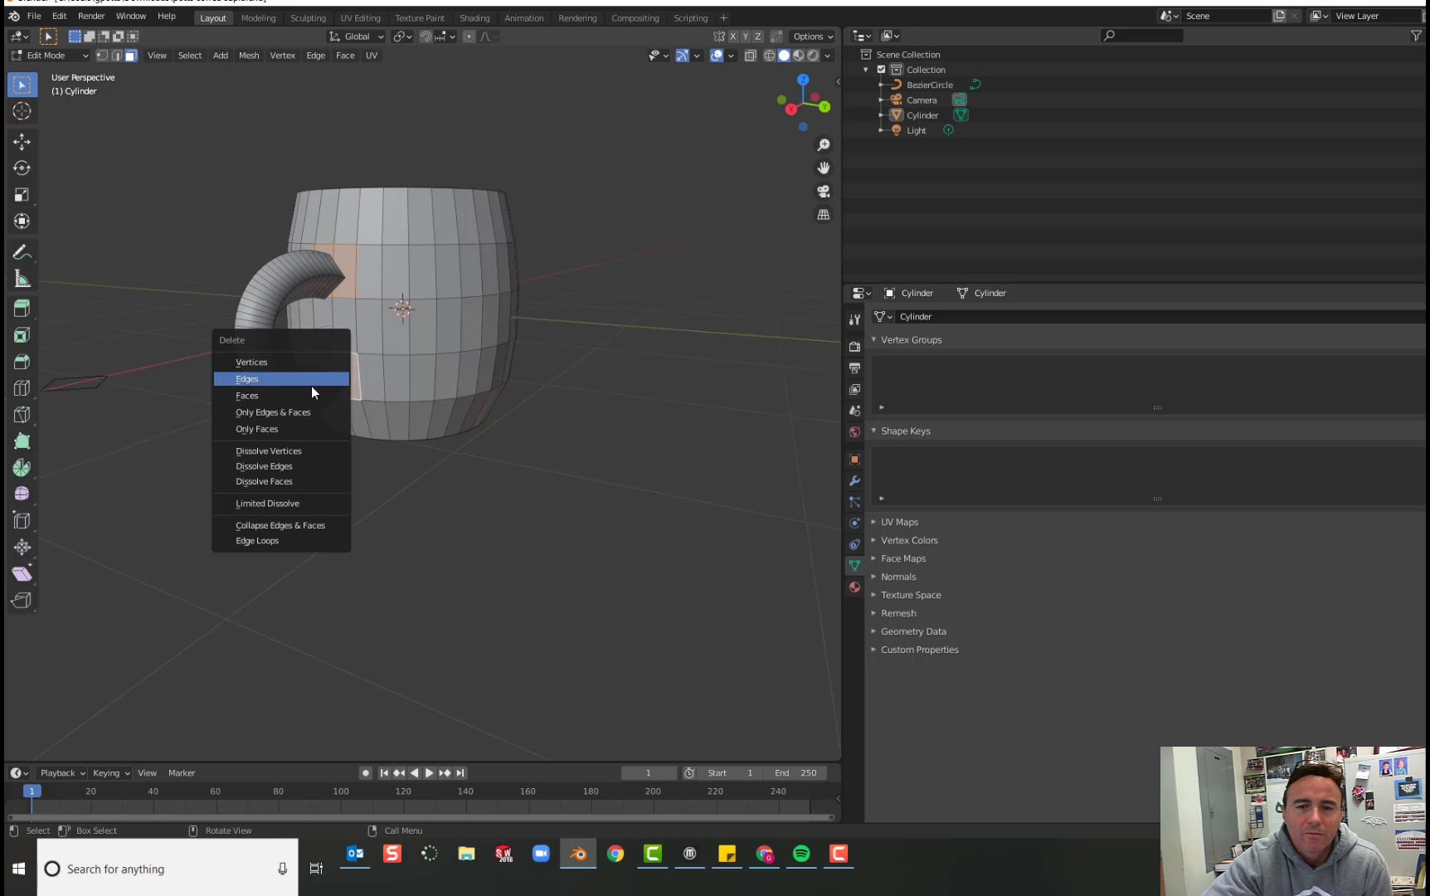
{"action": "left_click", "coordinate": [266, 396]}
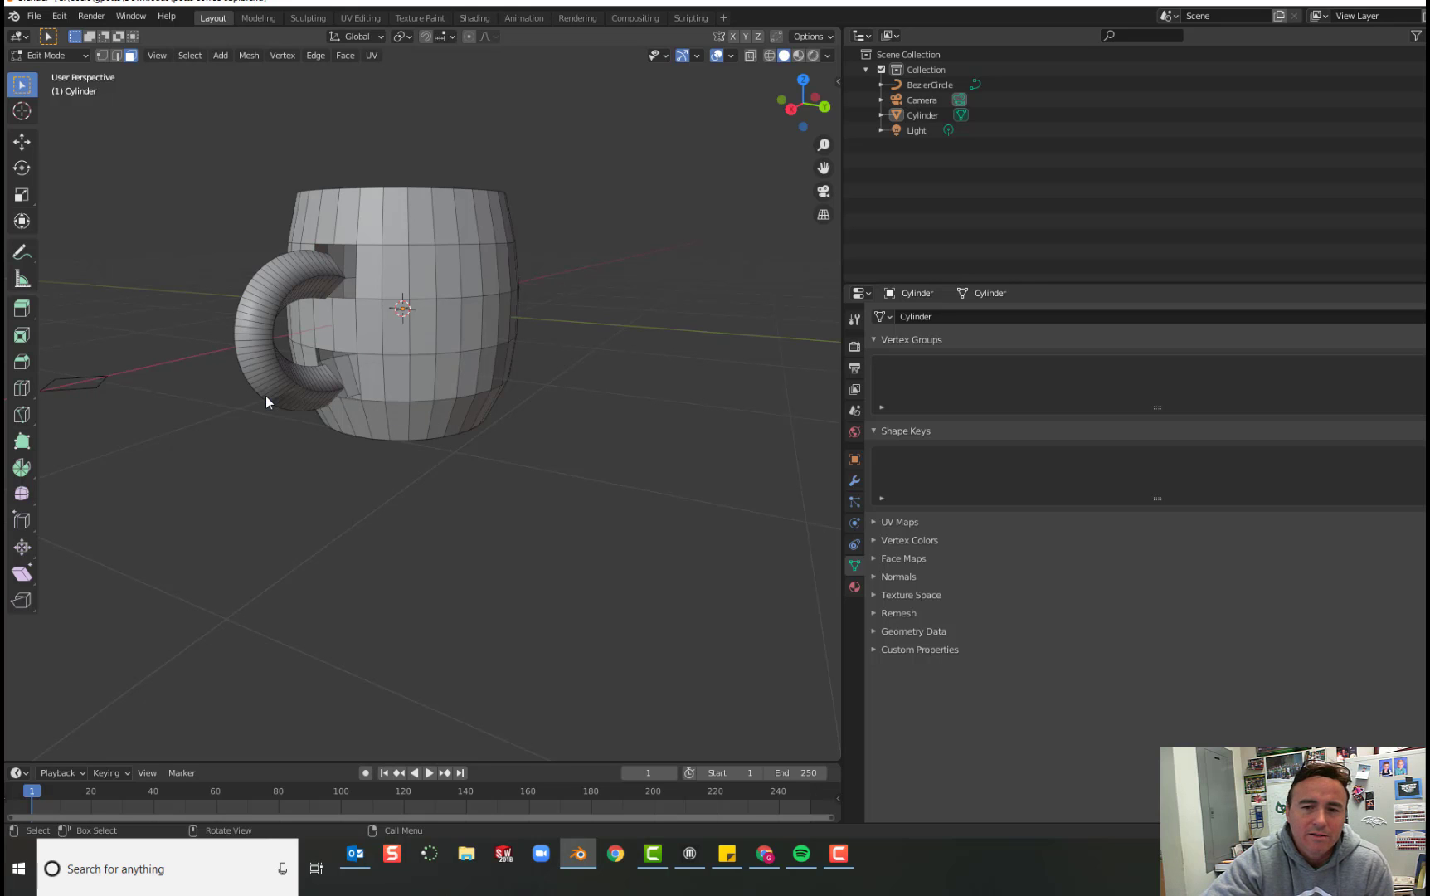
{"action": "scroll", "coordinate": [290, 281], "scroll_direction": "up", "scroll_amount": 3}
{"action": "middle_click_drag", "start_coordinate": [290, 280], "coordinate": [404, 312]}
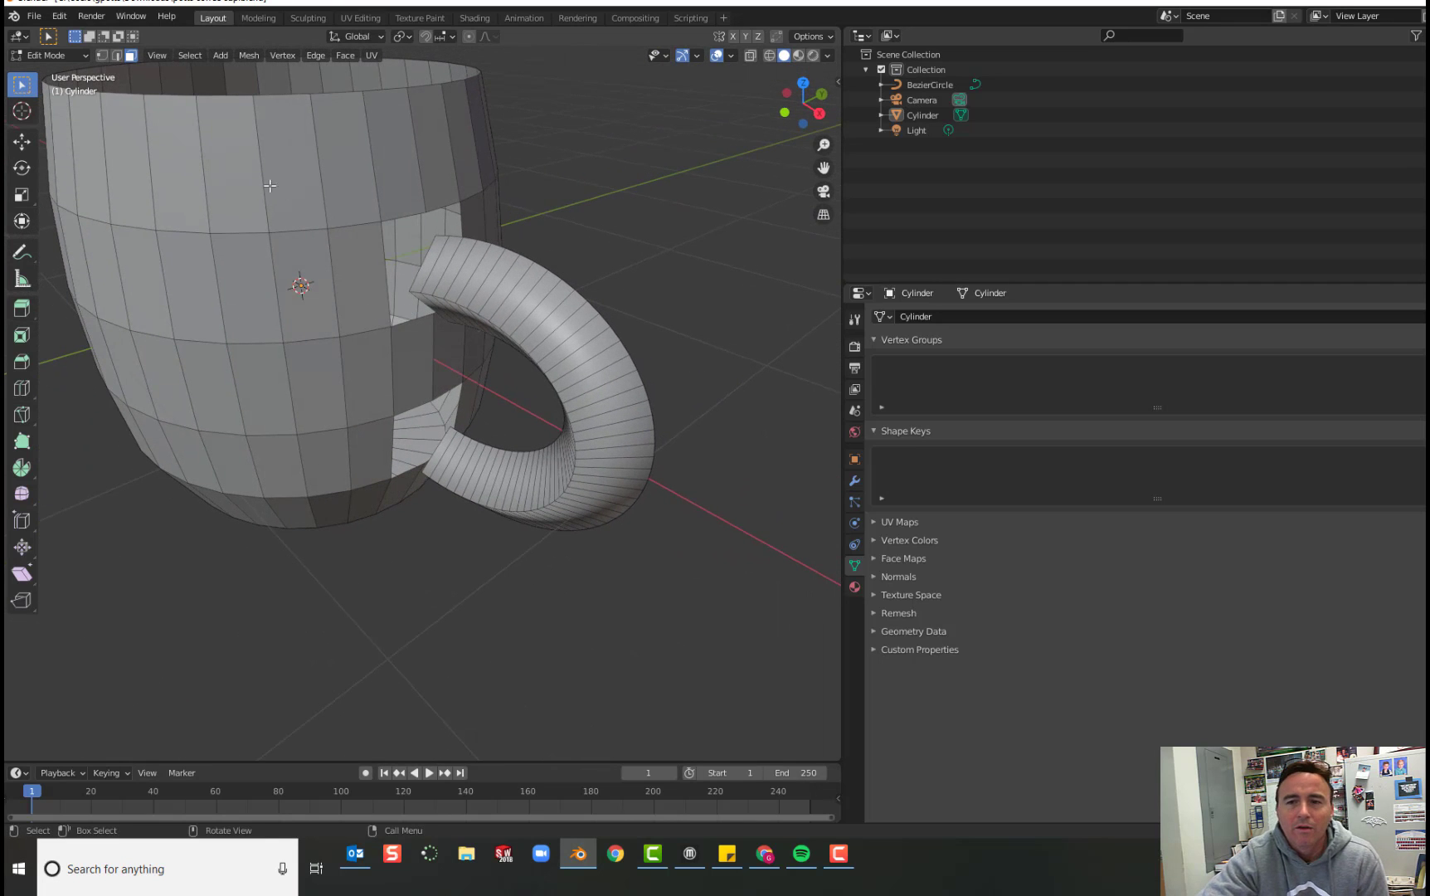
In edge select mode, fill the first two gaps at the handle junction with faces.
{"action": "left_click", "coordinate": [117, 55]}
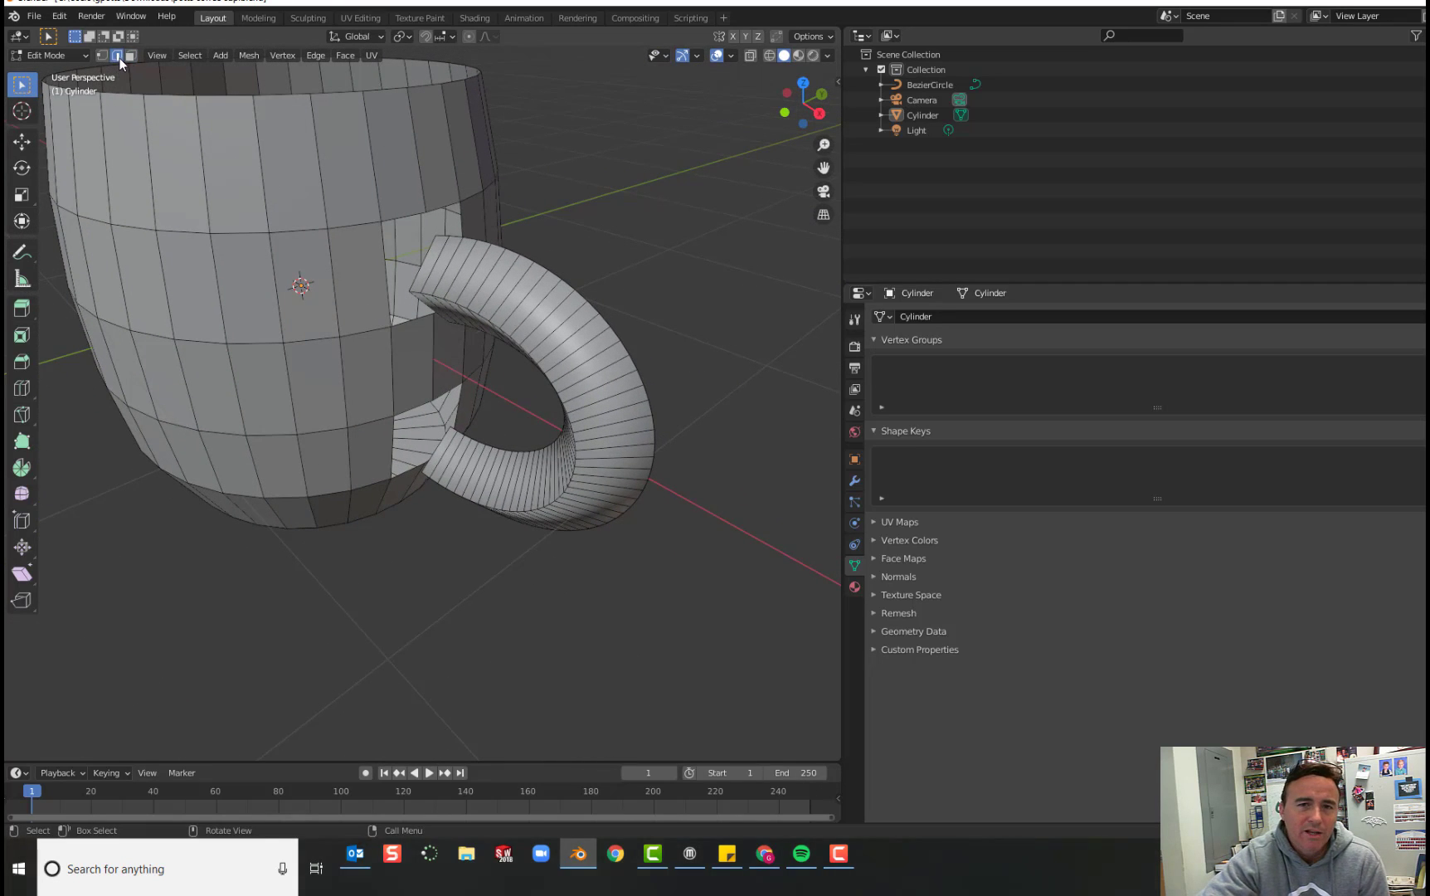
{"action": "left_click", "coordinate": [420, 266]}
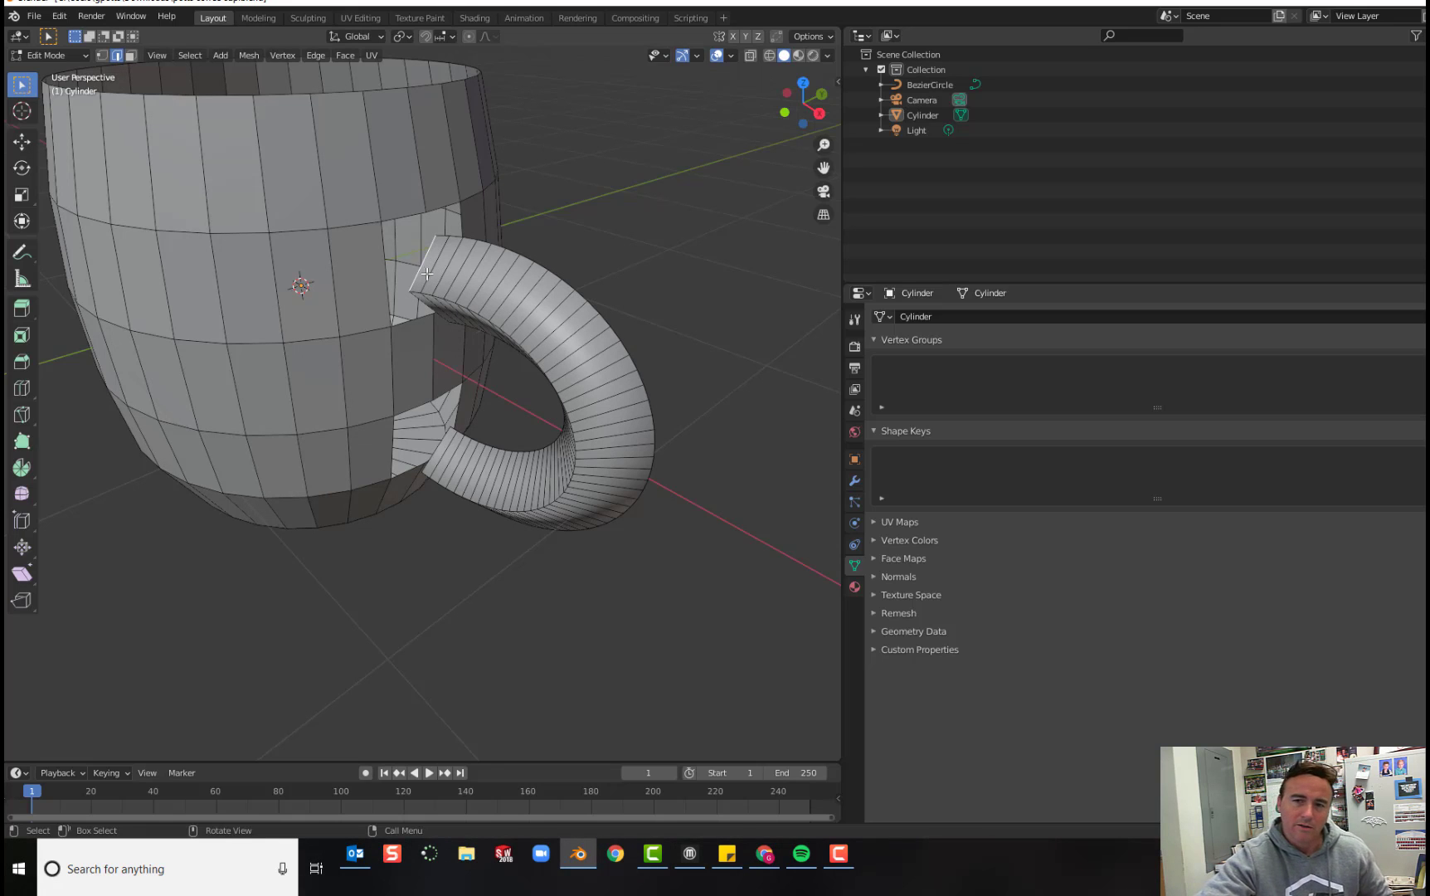
{"action": "left_click", "coordinate": [378, 266], "text": "shift"}
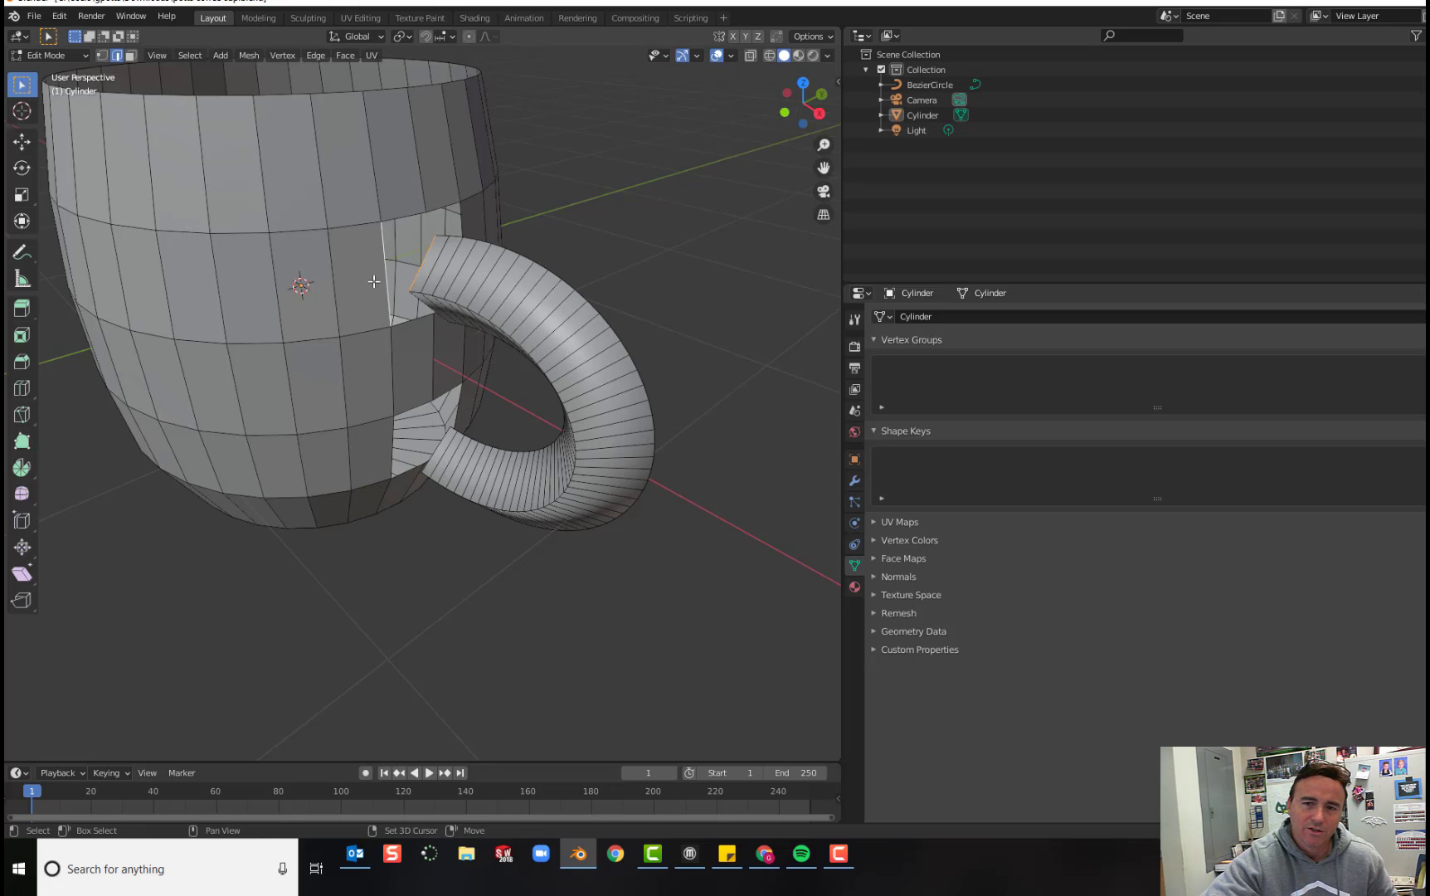
{"action": "left_click", "coordinate": [402, 217], "text": "shift"}
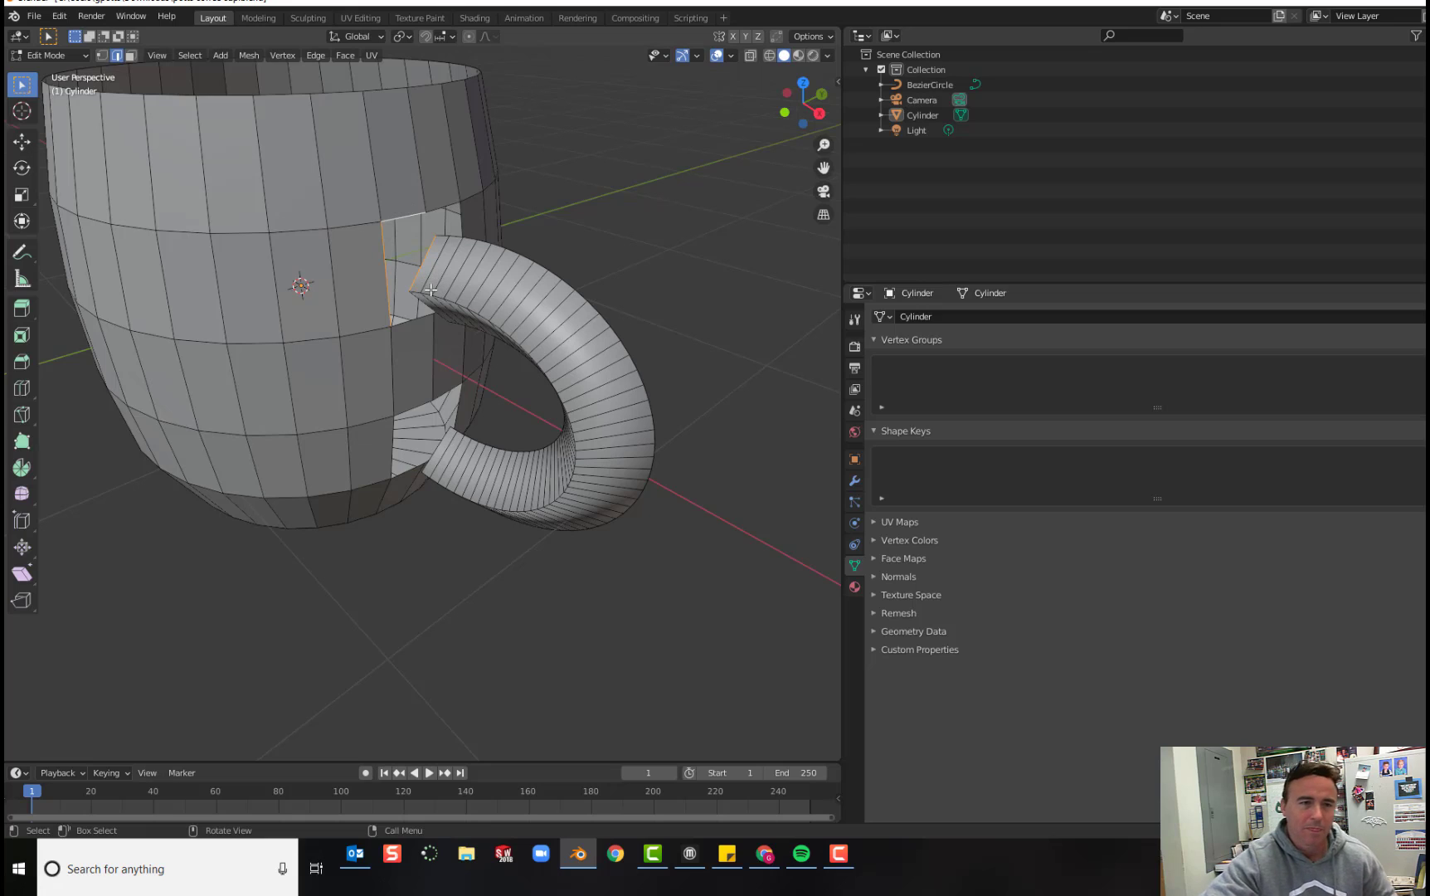
{"action": "key", "text": "f"}
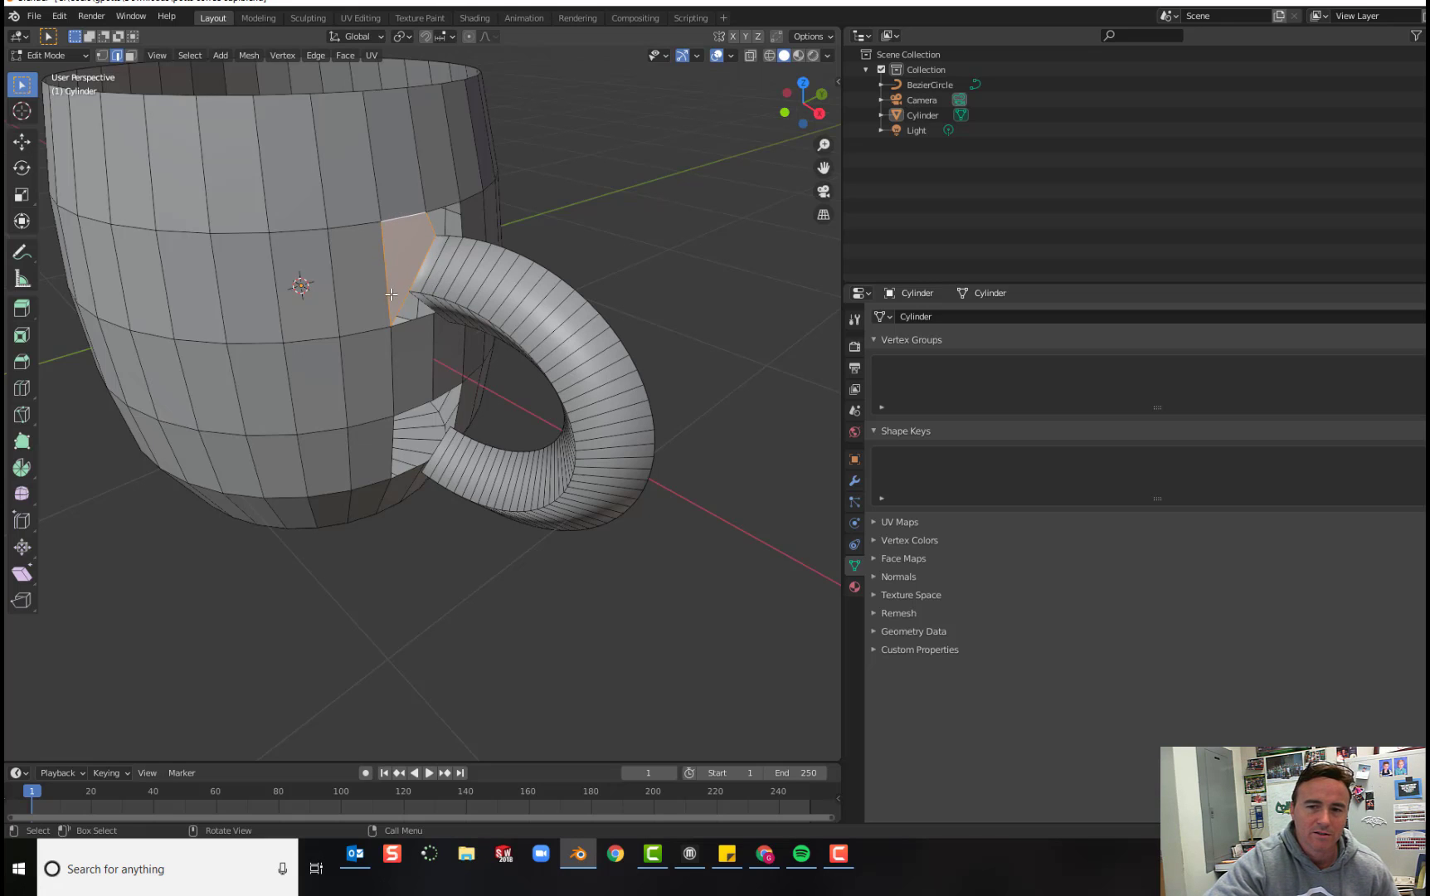
{"action": "middle_click_drag", "start_coordinate": [639, 262], "coordinate": [490, 279]}
{"action": "left_click", "coordinate": [266, 255]}
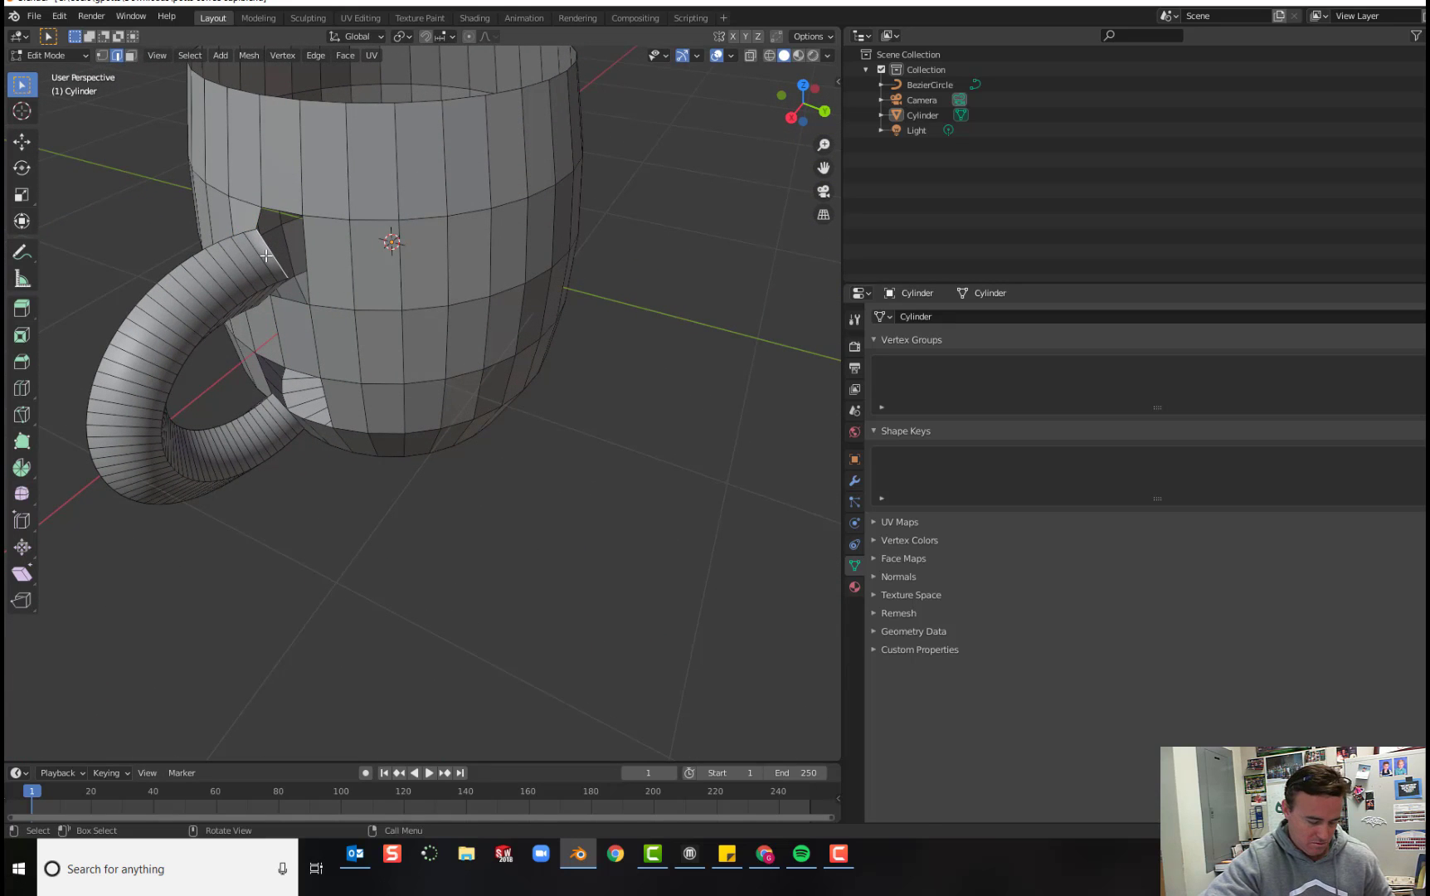
{"action": "left_click", "coordinate": [287, 203], "text": "shift"}
{"action": "left_click", "coordinate": [315, 264], "text": "shift"}
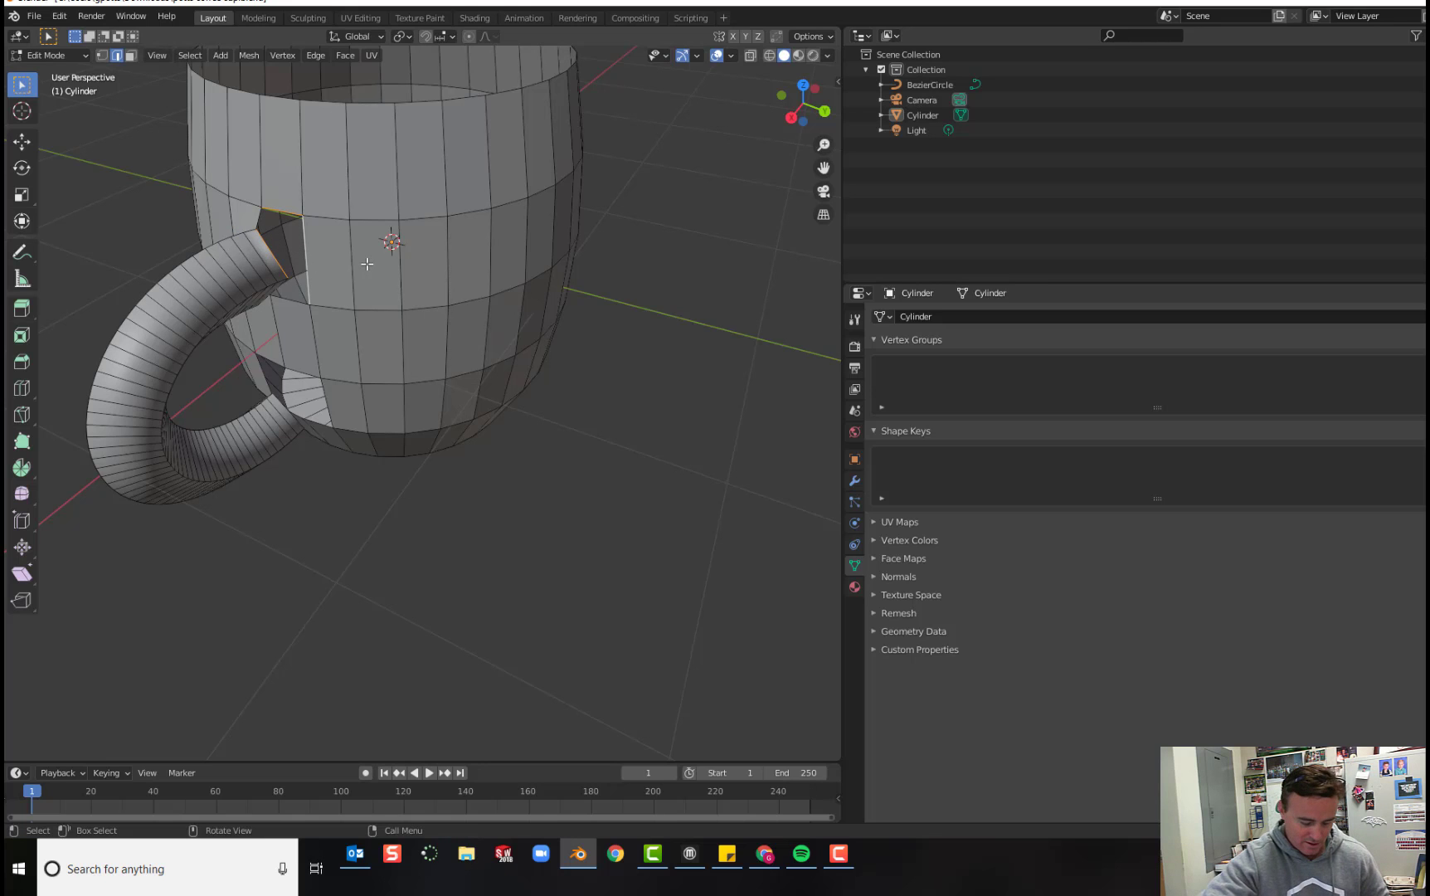
{"action": "key", "text": "f"}
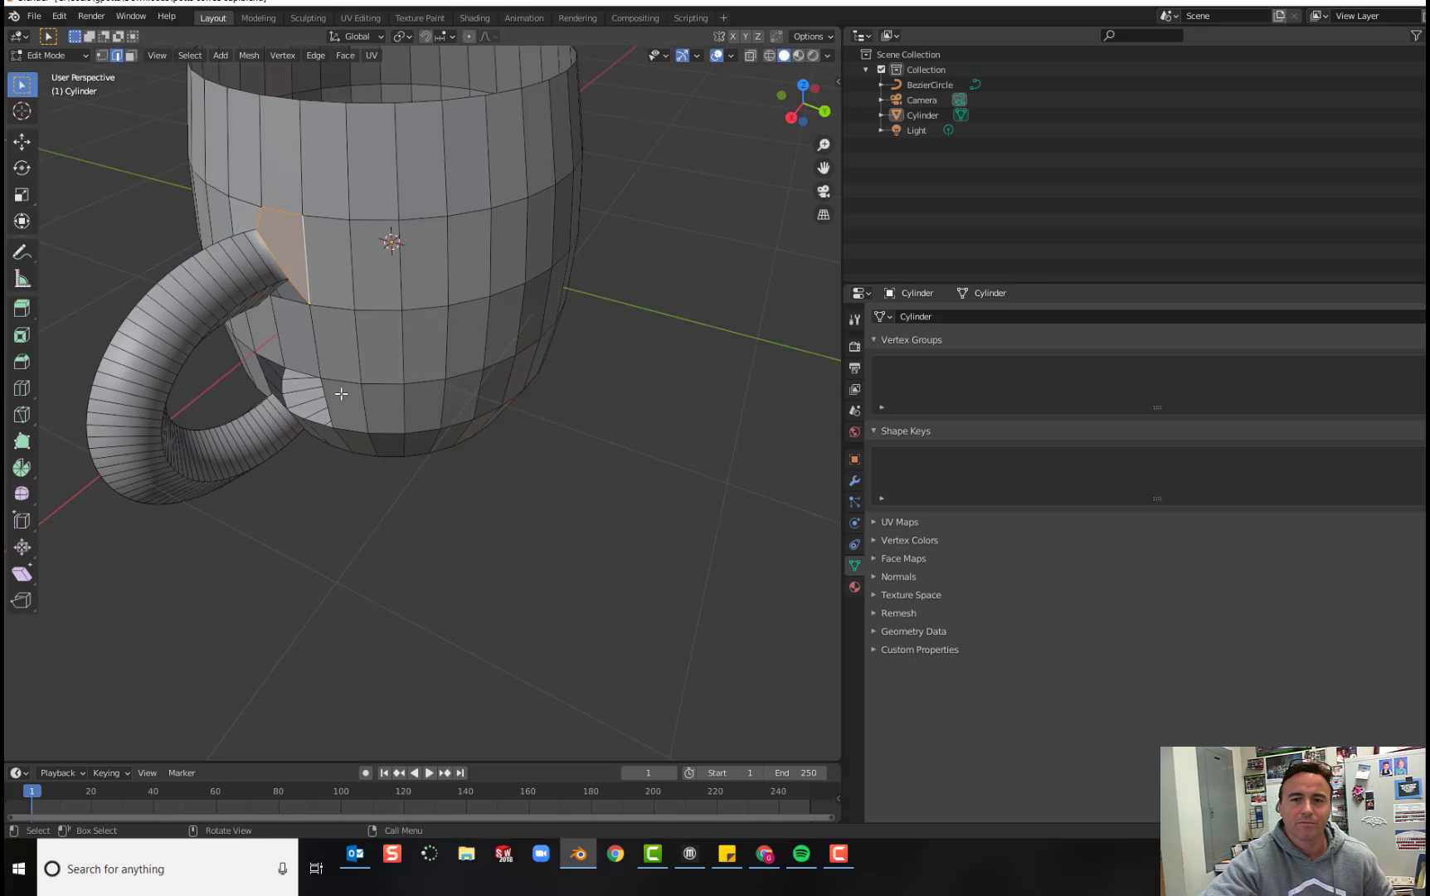
Fill the triangular gap beside the handle with a new face.
{"action": "middle_click_drag", "start_coordinate": [345, 395], "coordinate": [477, 331]}
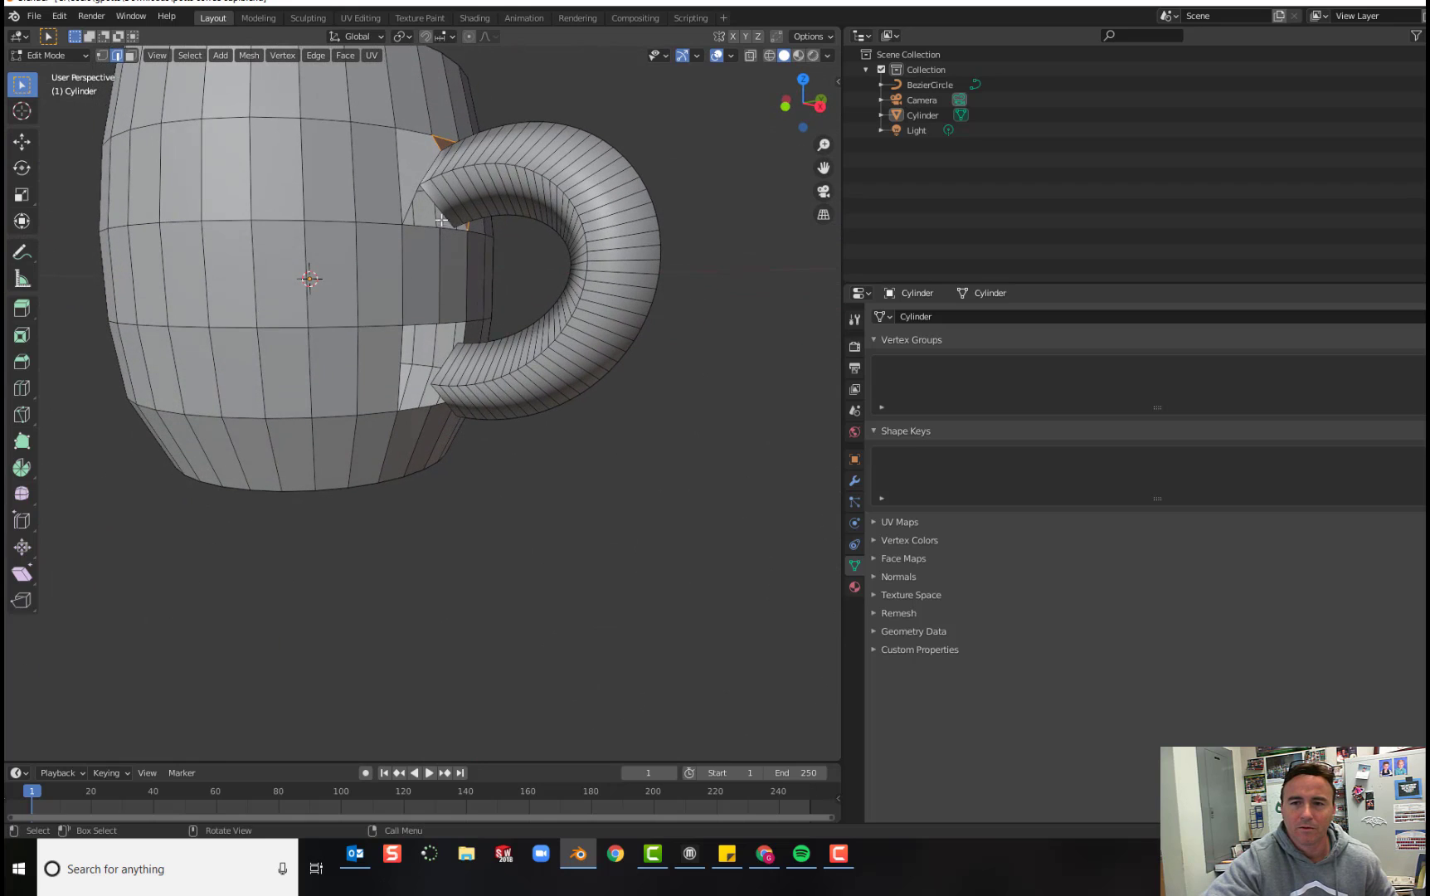
{"action": "left_click", "coordinate": [441, 204]}
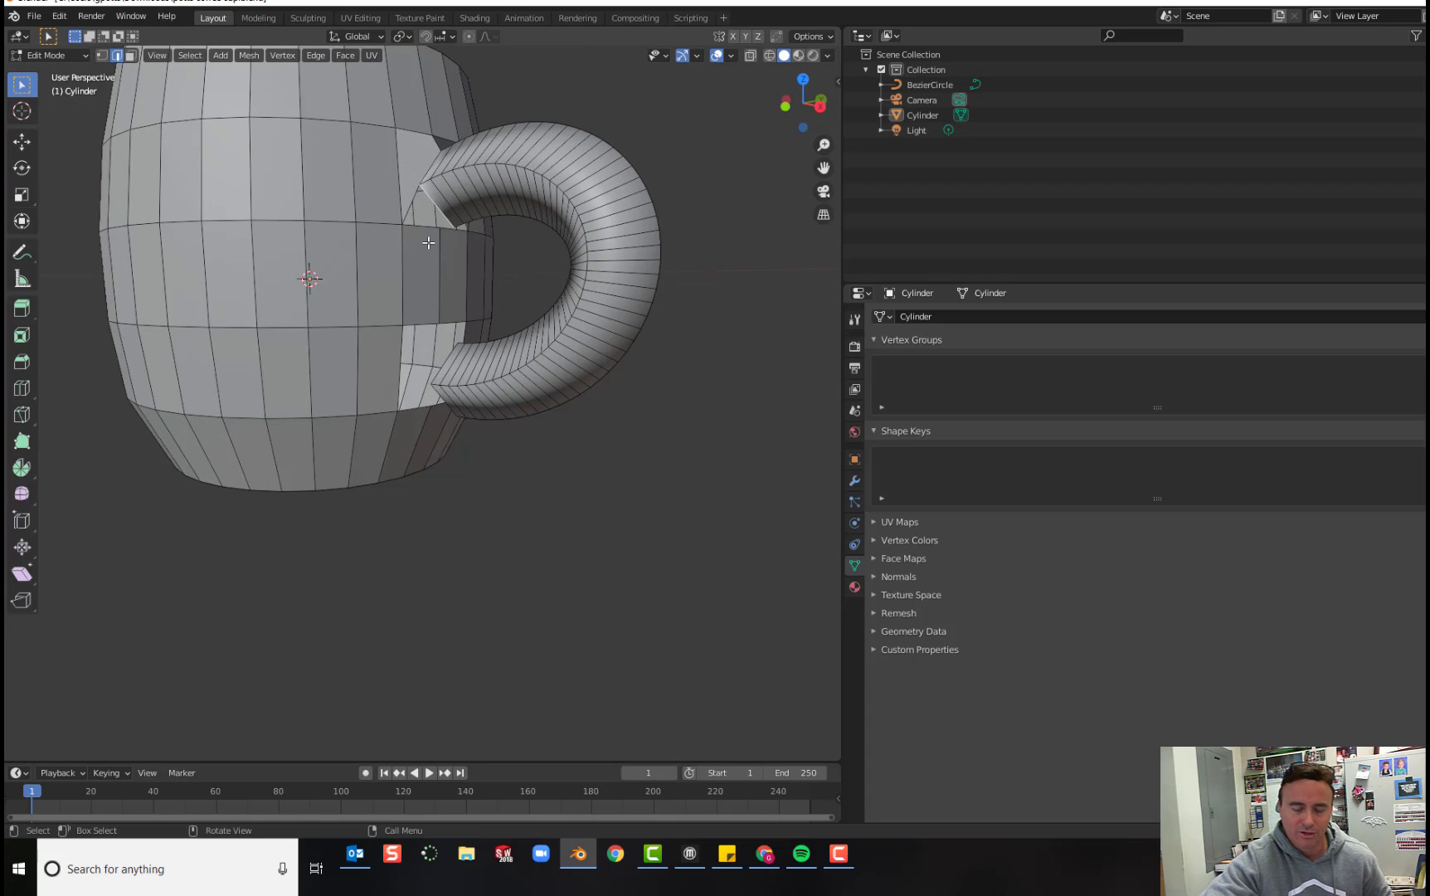
{"action": "left_click", "coordinate": [414, 237], "text": "shift"}
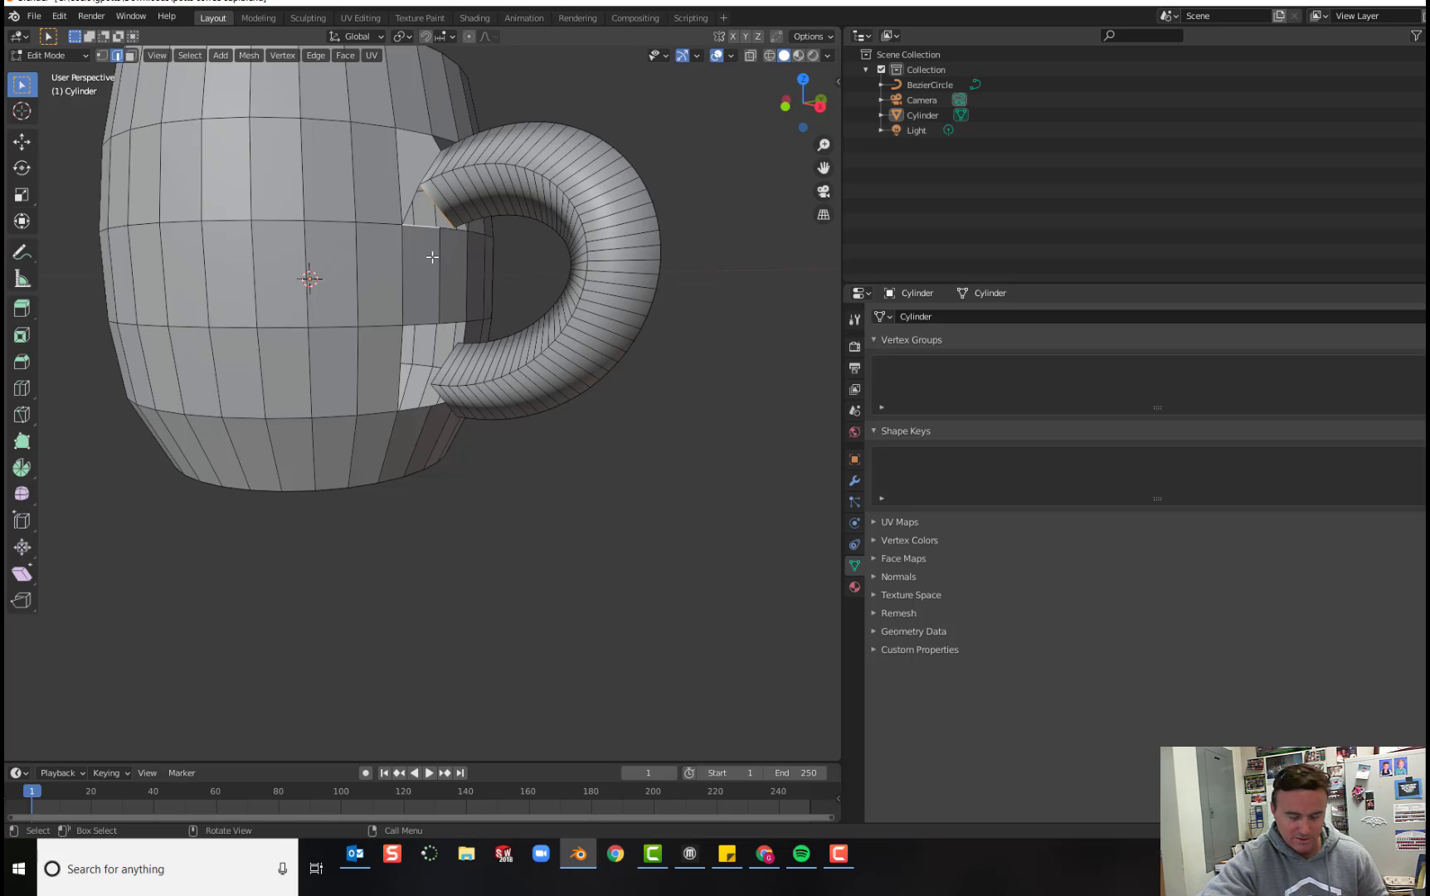
{"action": "middle_click_drag", "start_coordinate": [487, 264], "coordinate": [309, 271]}
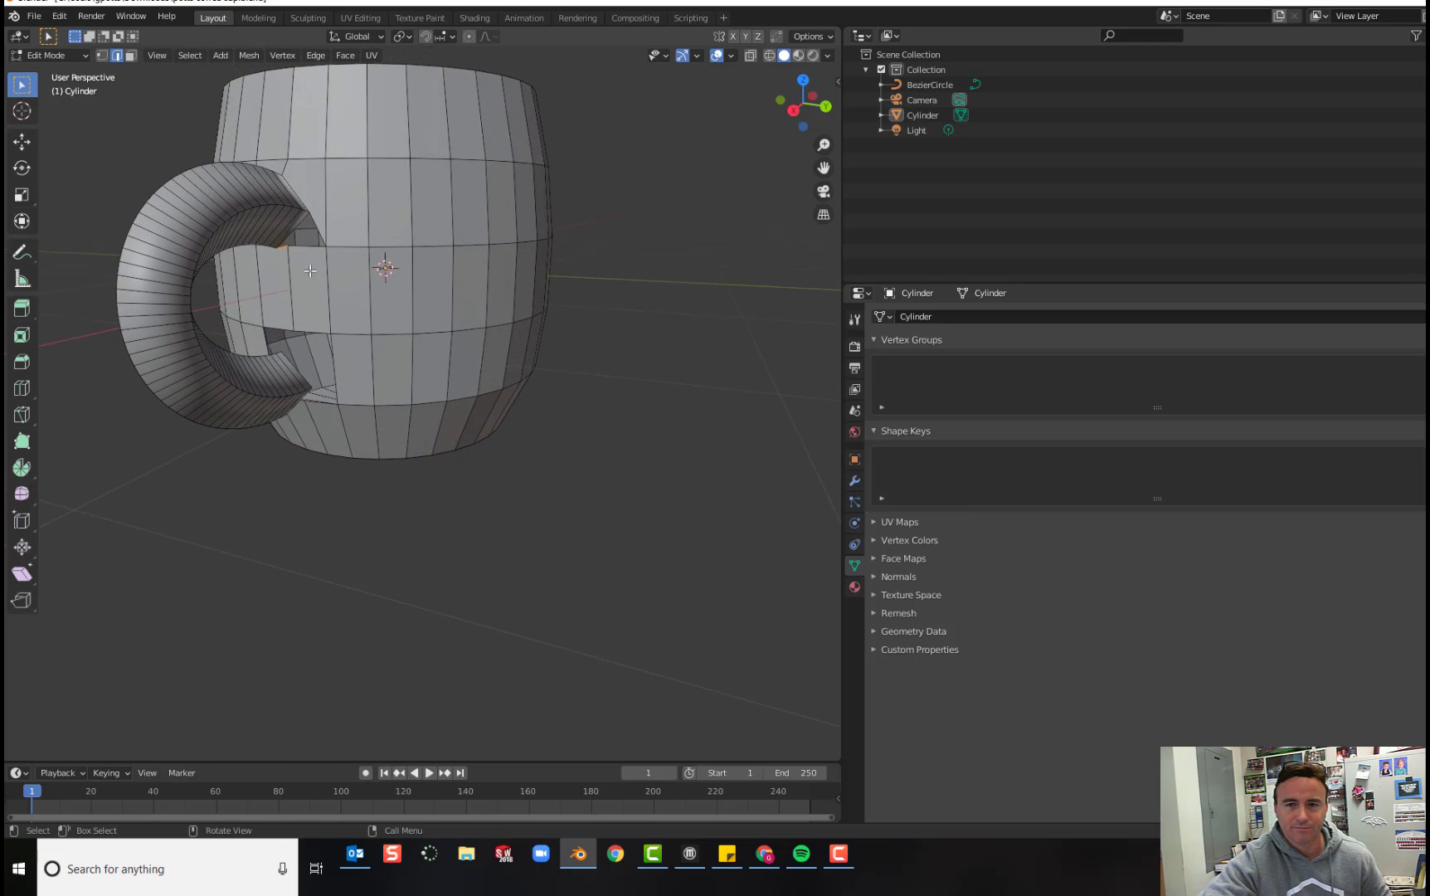
{"action": "scroll", "coordinate": [312, 268], "scroll_direction": "up", "scroll_amount": 4}
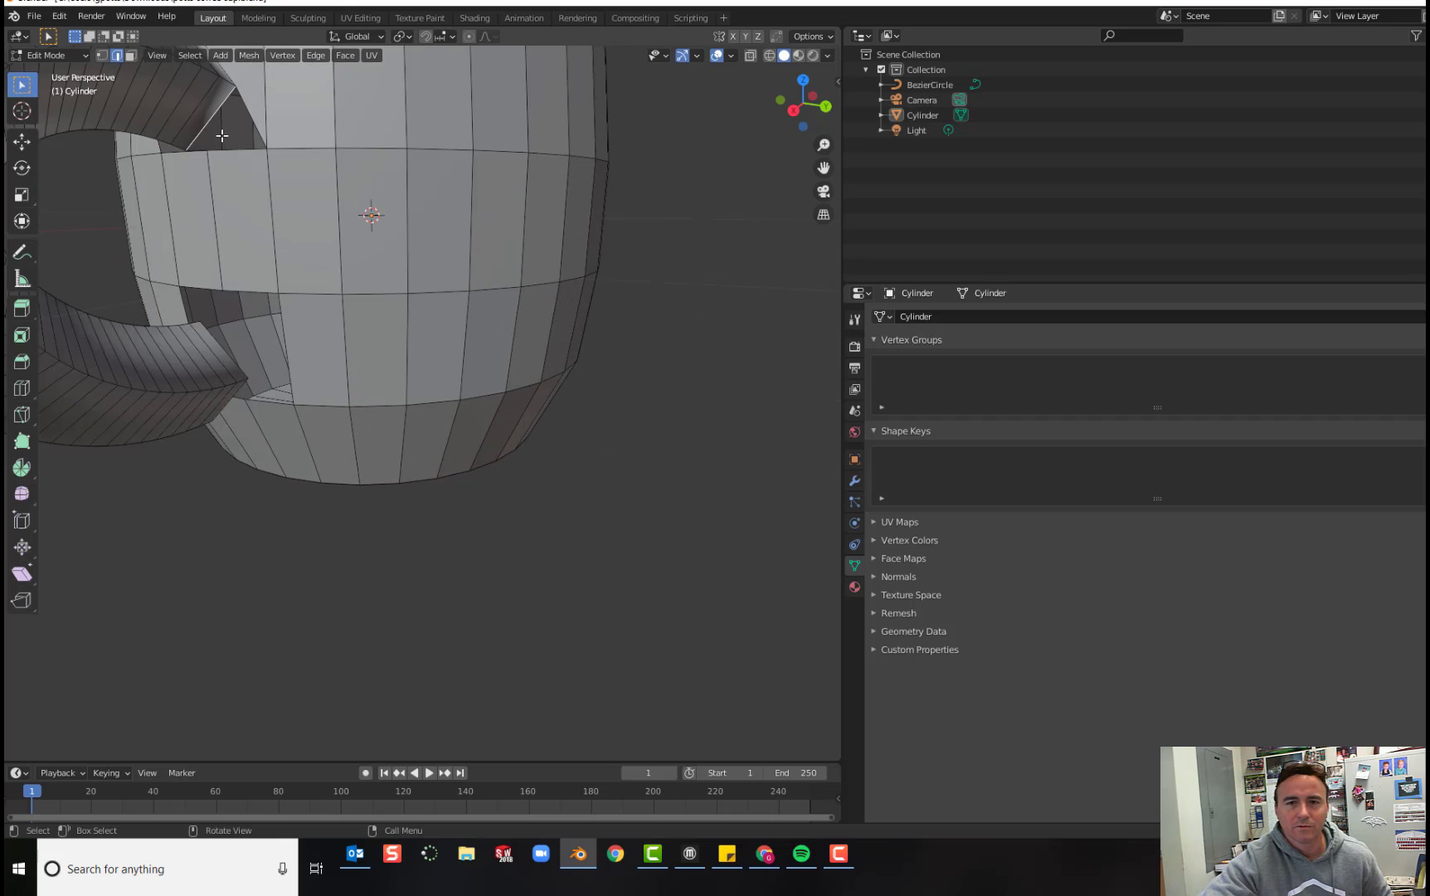
{"action": "left_click", "coordinate": [235, 153], "text": "shift"}
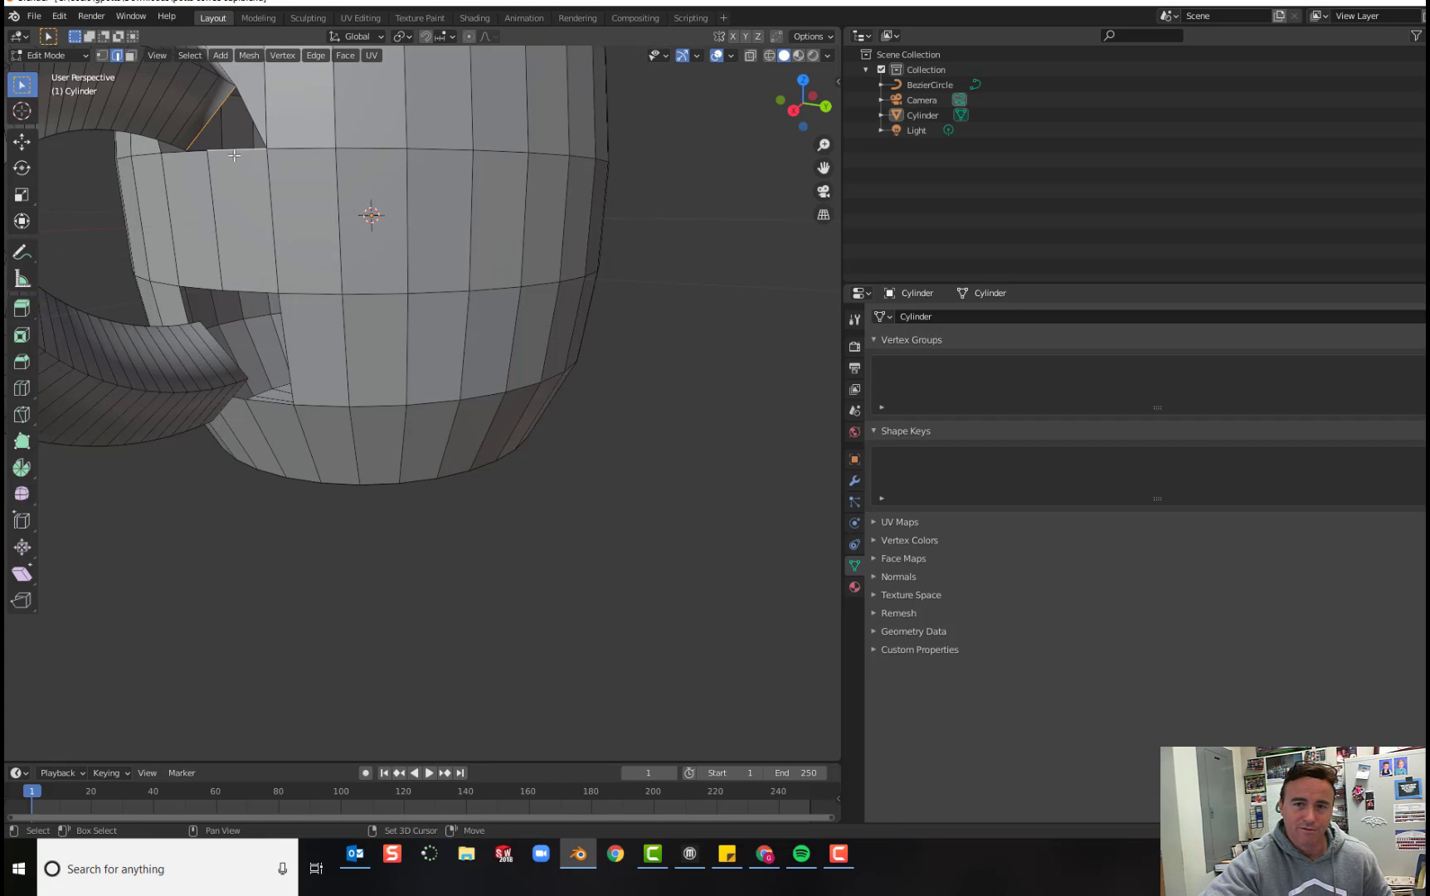
{"action": "left_click", "coordinate": [257, 112], "text": "shift"}
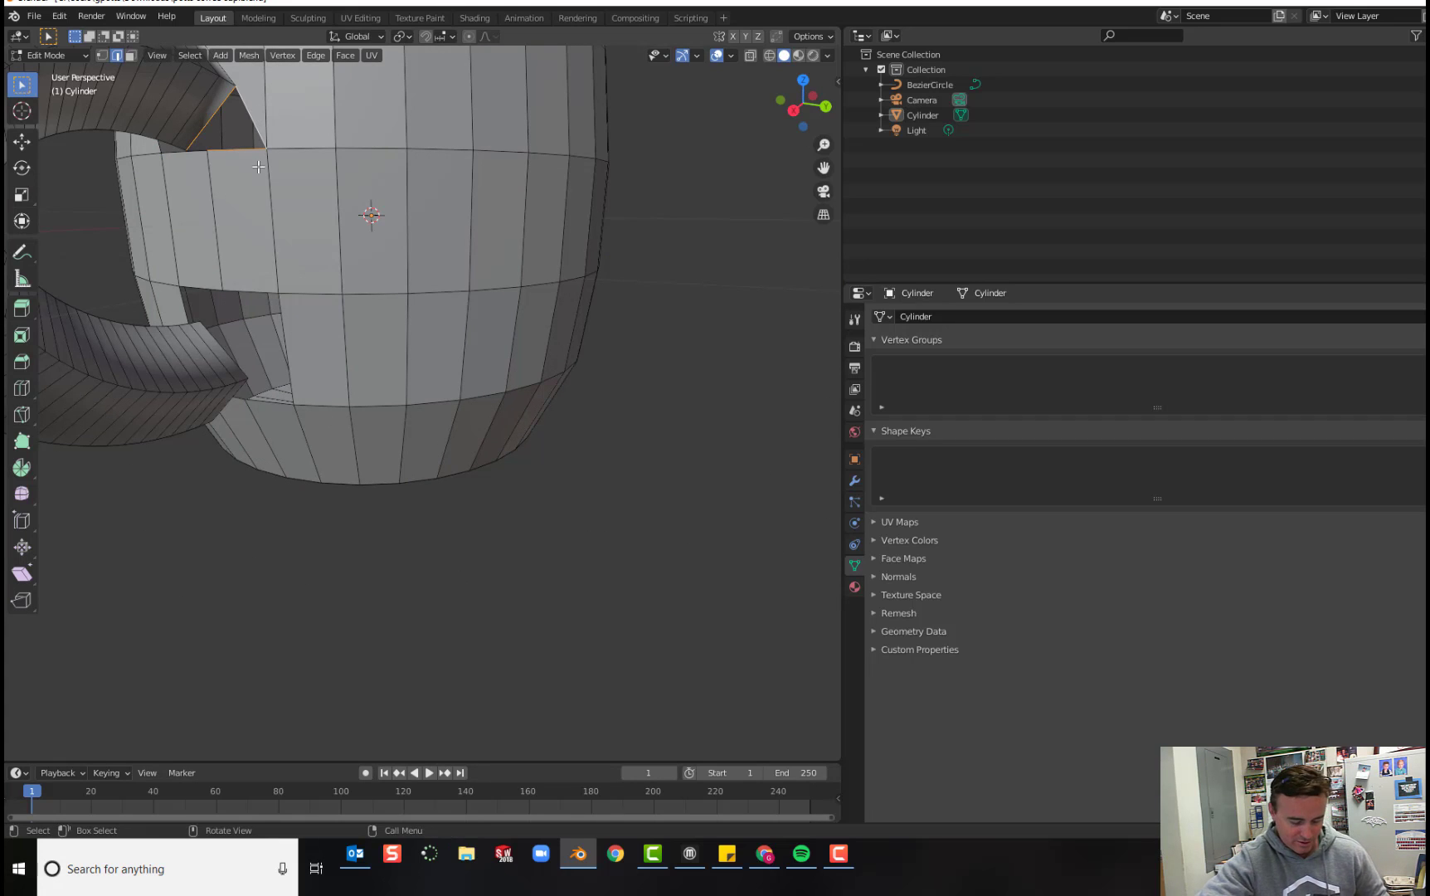
{"action": "key", "text": "f"}
{"action": "middle_click_drag", "start_coordinate": [300, 222], "coordinate": [290, 282]}
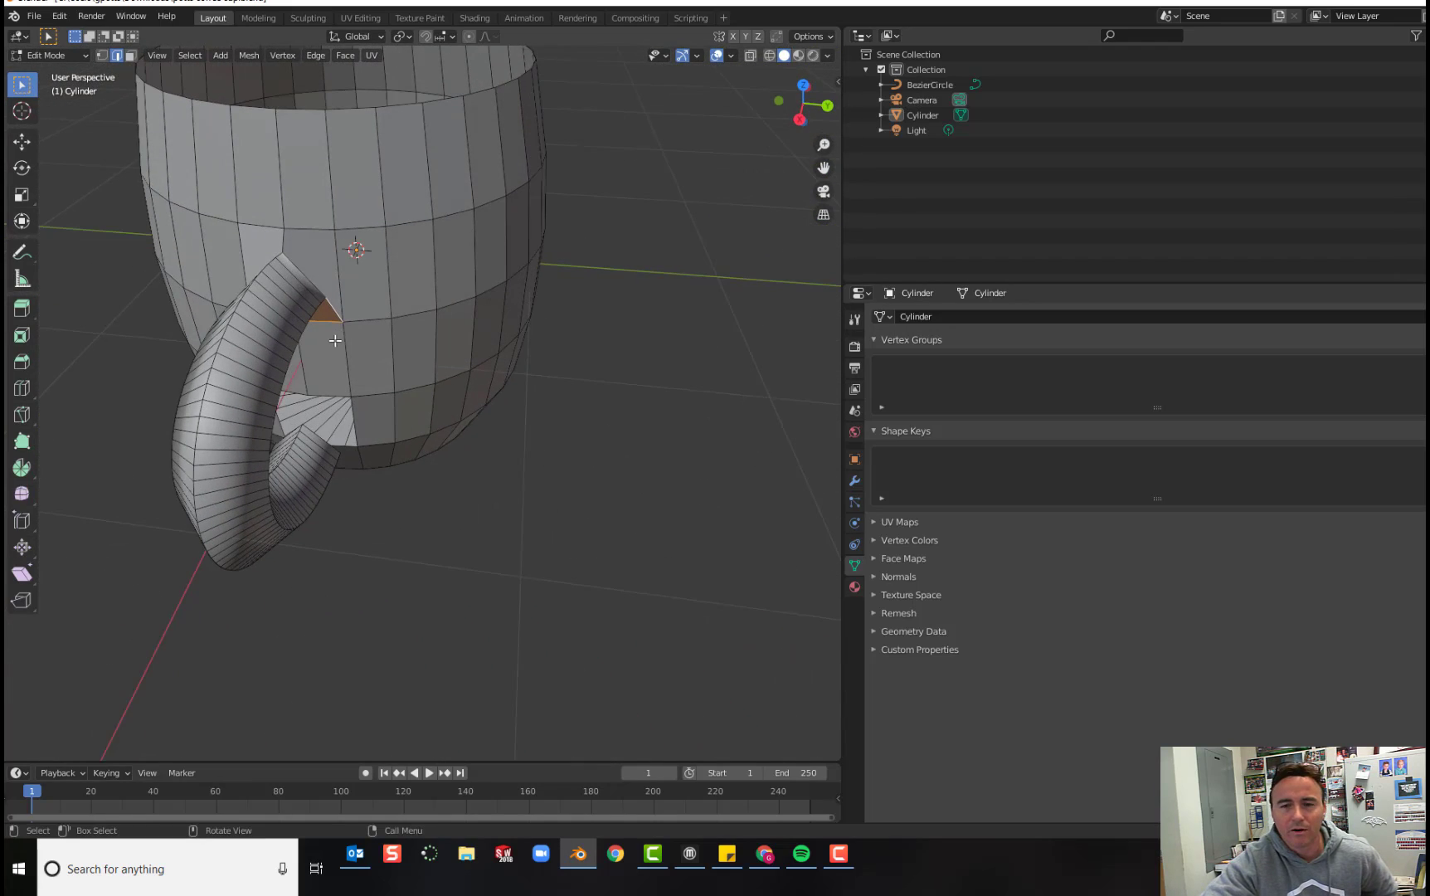
{"action": "middle_click_drag", "start_coordinate": [335, 340], "coordinate": [412, 295]}
{"action": "scroll", "coordinate": [432, 410], "scroll_direction": "up", "scroll_amount": 4}
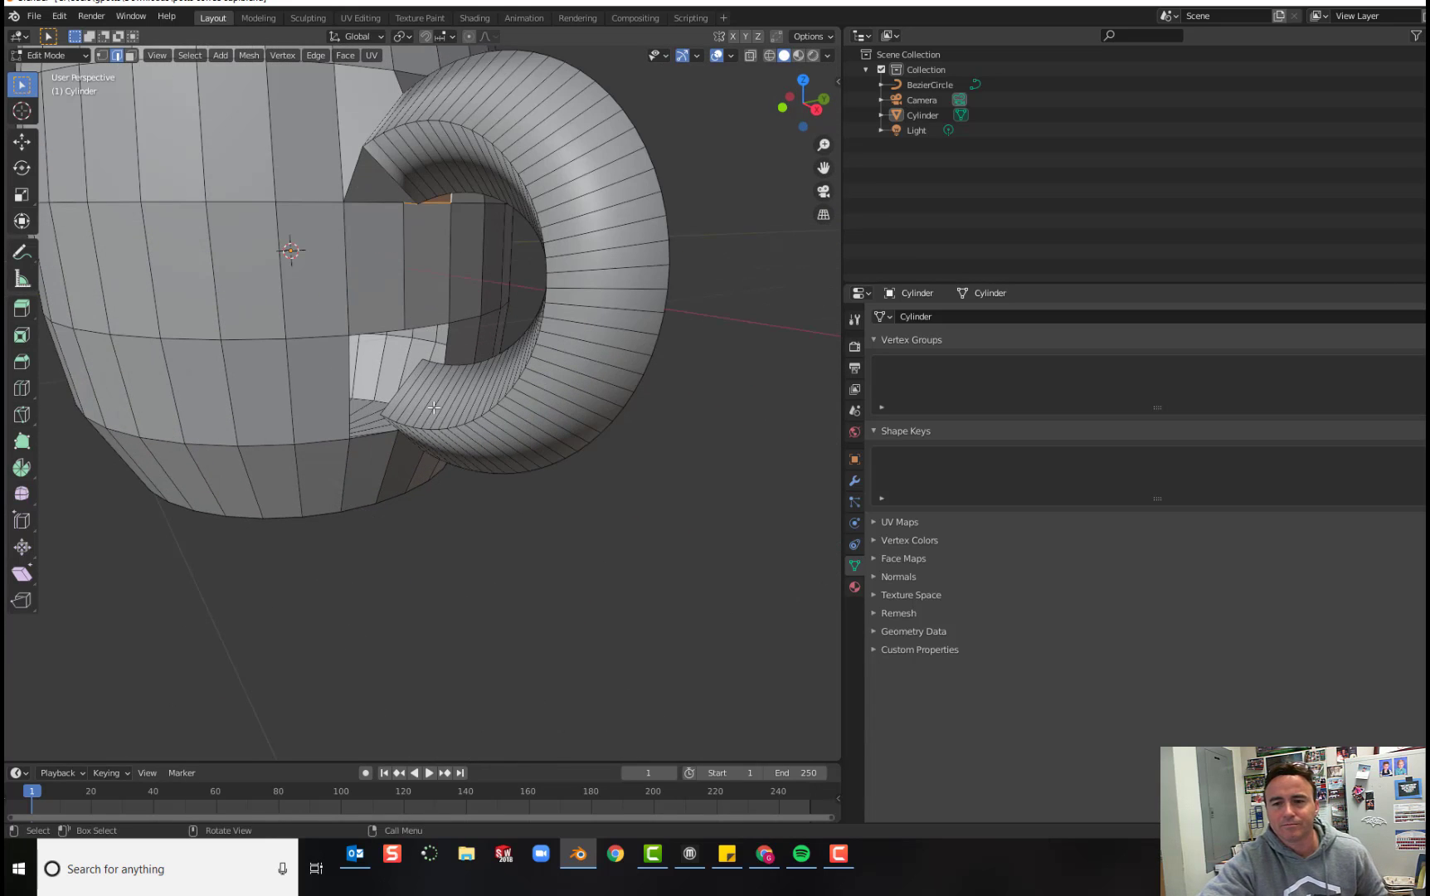
Fill two more openings at the handle's lower end with new faces.
{"action": "left_click", "coordinate": [403, 387]}
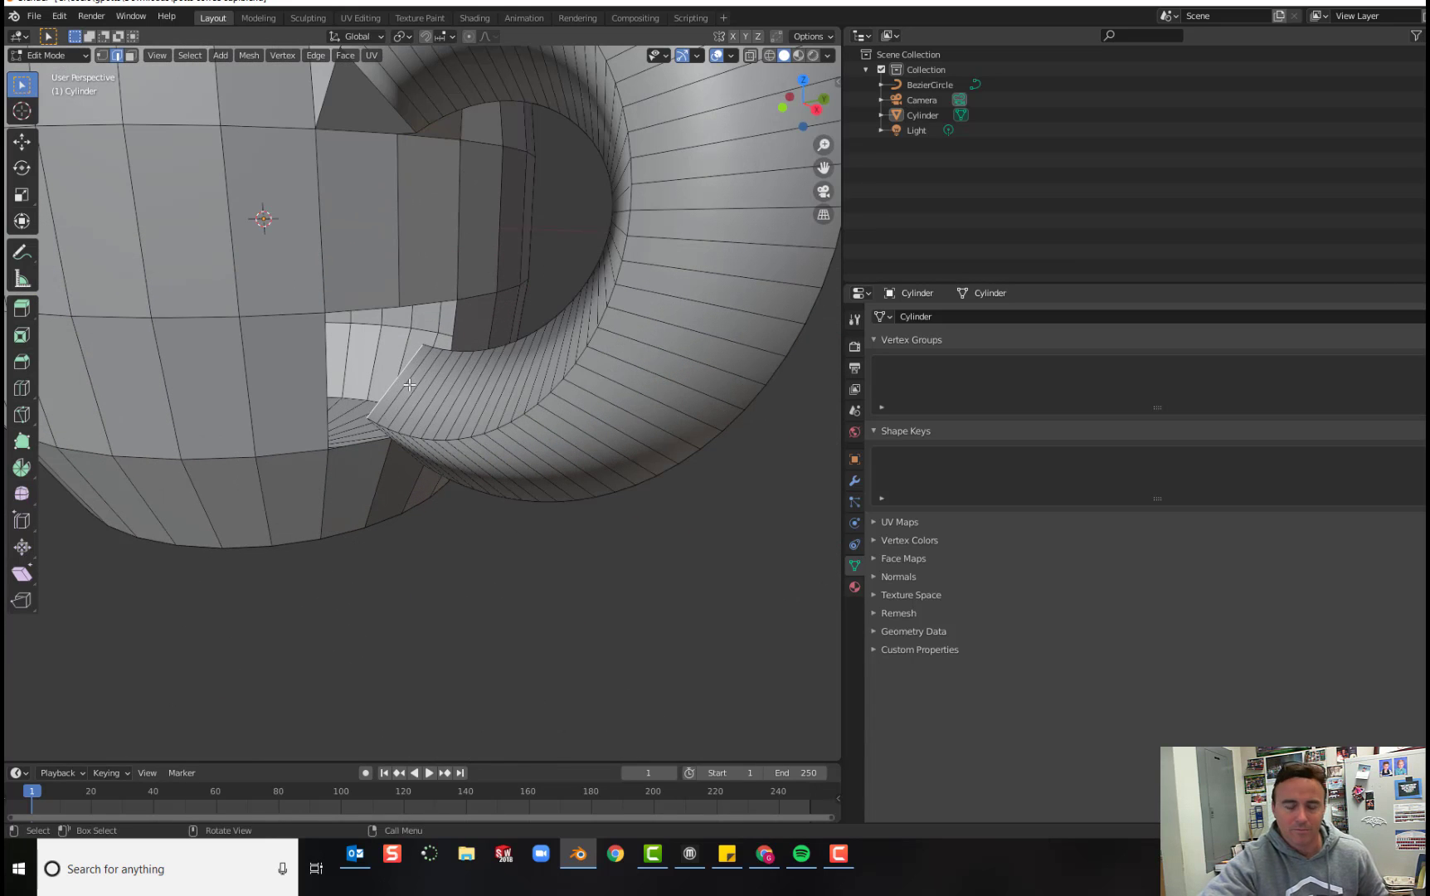
{"action": "left_click", "coordinate": [364, 304], "text": "shift"}
{"action": "left_click", "coordinate": [302, 385], "text": "shift"}
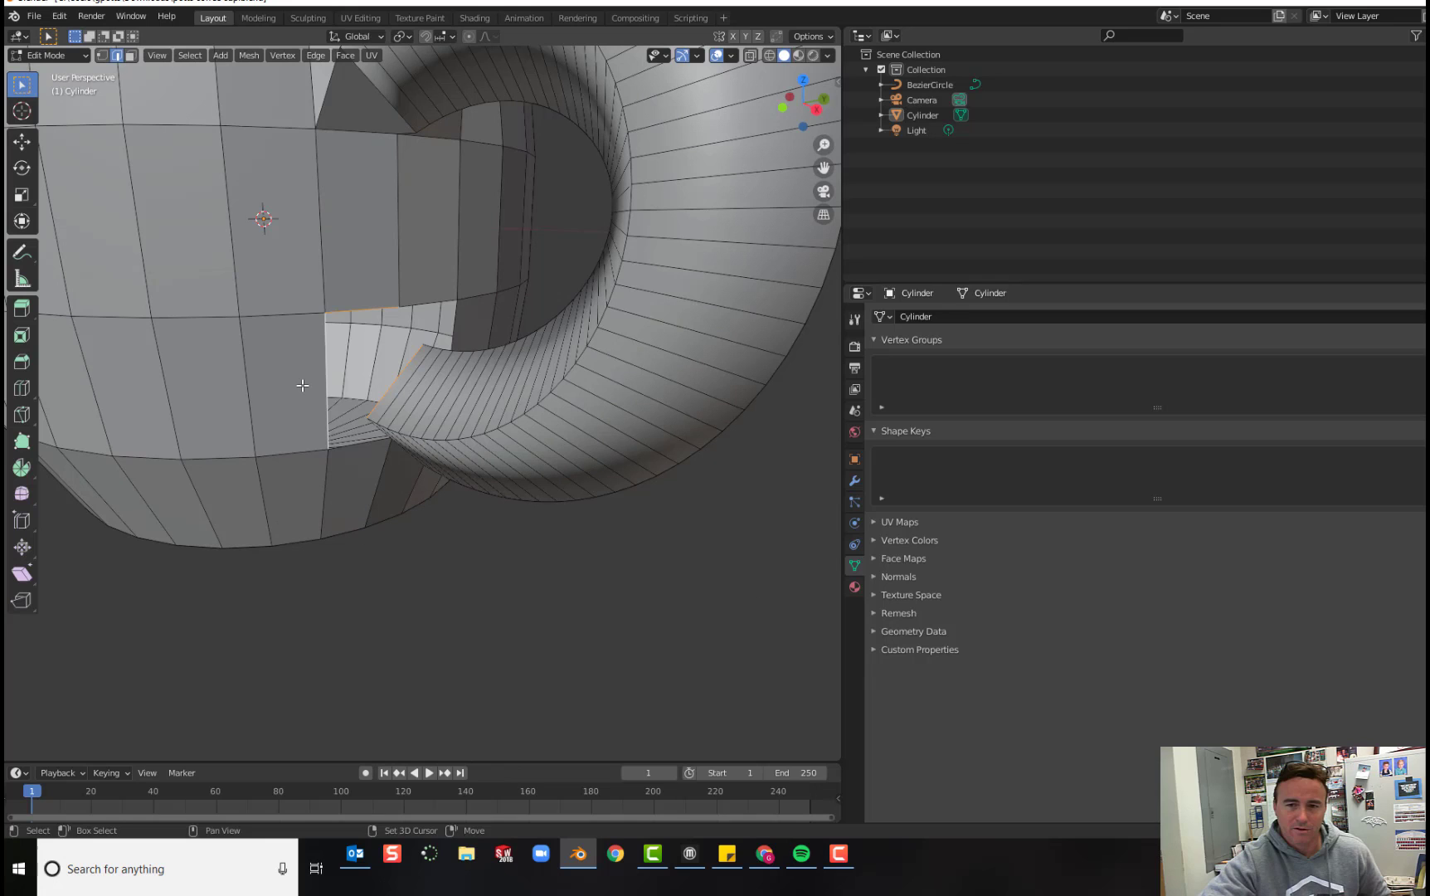
{"action": "key", "text": "f"}
{"action": "middle_click_drag", "start_coordinate": [303, 385], "coordinate": [275, 291]}
{"action": "left_click", "coordinate": [275, 296]}
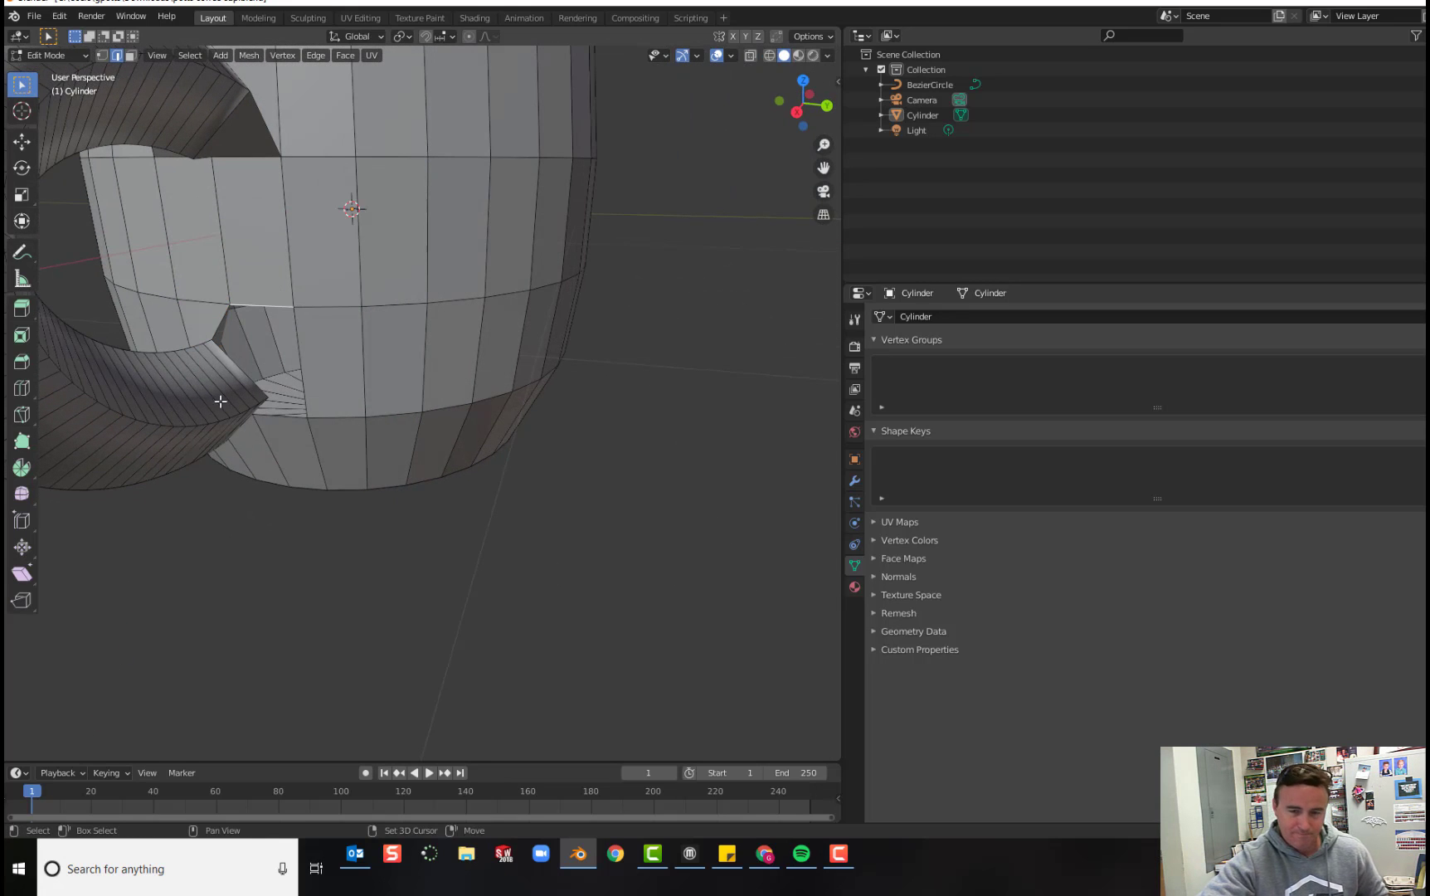
{"action": "left_click", "coordinate": [237, 373], "text": "shift"}
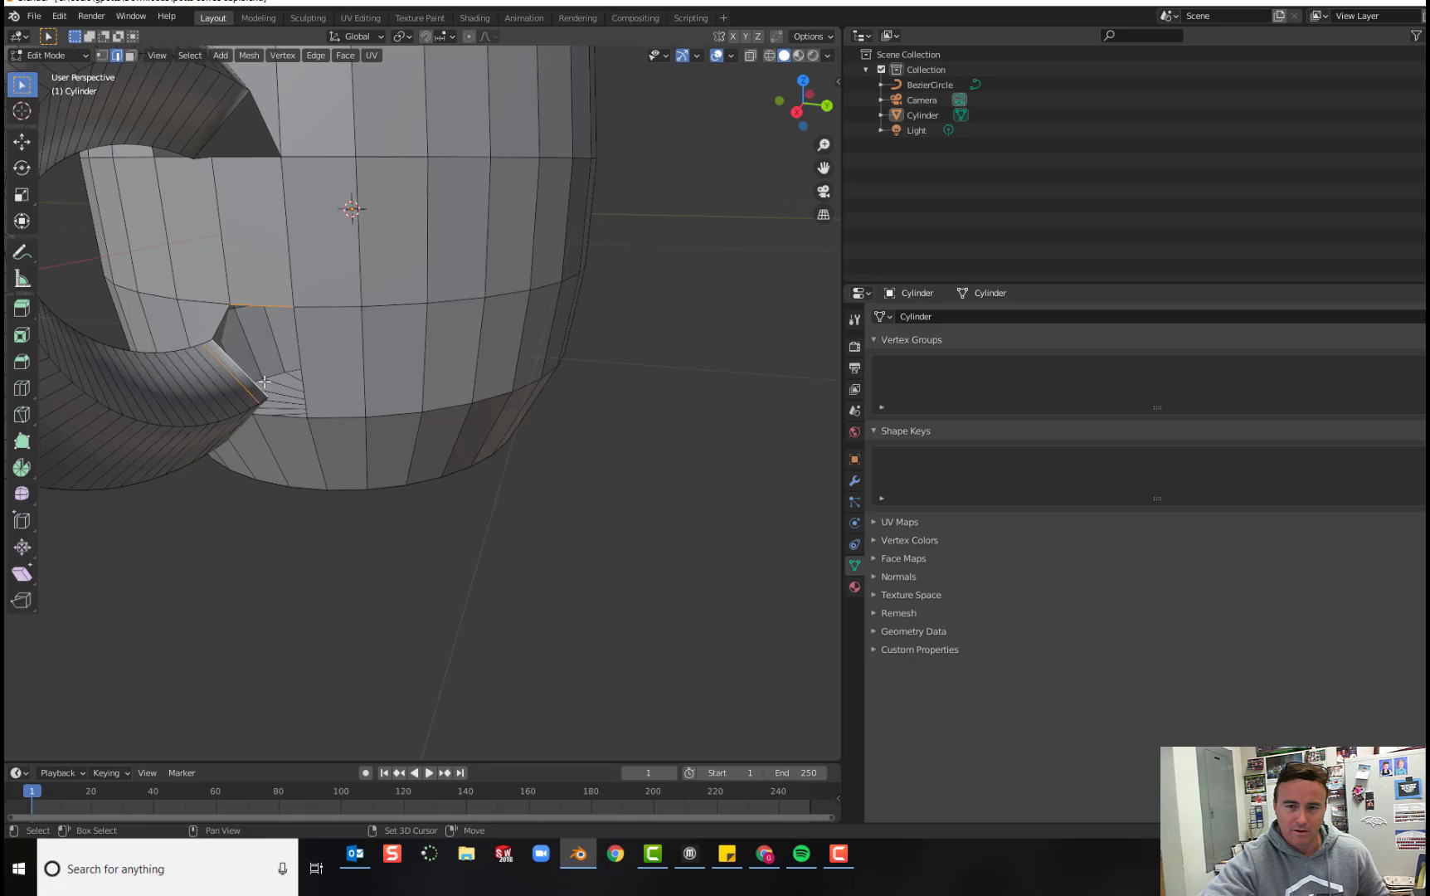
{"action": "left_click", "coordinate": [307, 377], "text": "shift"}
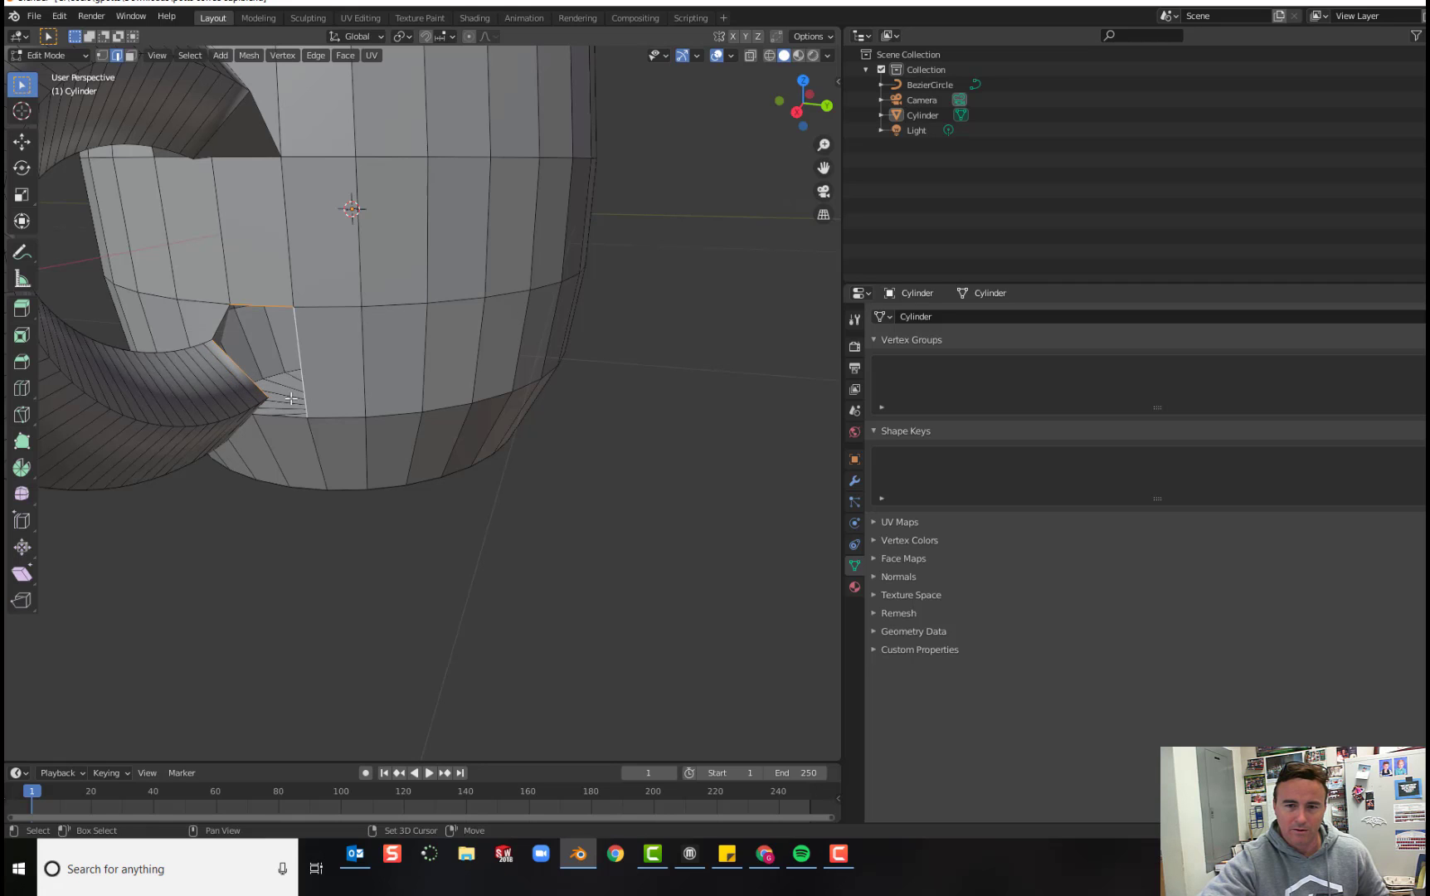
{"action": "key", "text": "f"}
Loop-select the remaining gap beside the handle and fill it with a face.
{"action": "middle_click_drag", "start_coordinate": [353, 397], "coordinate": [300, 316]}
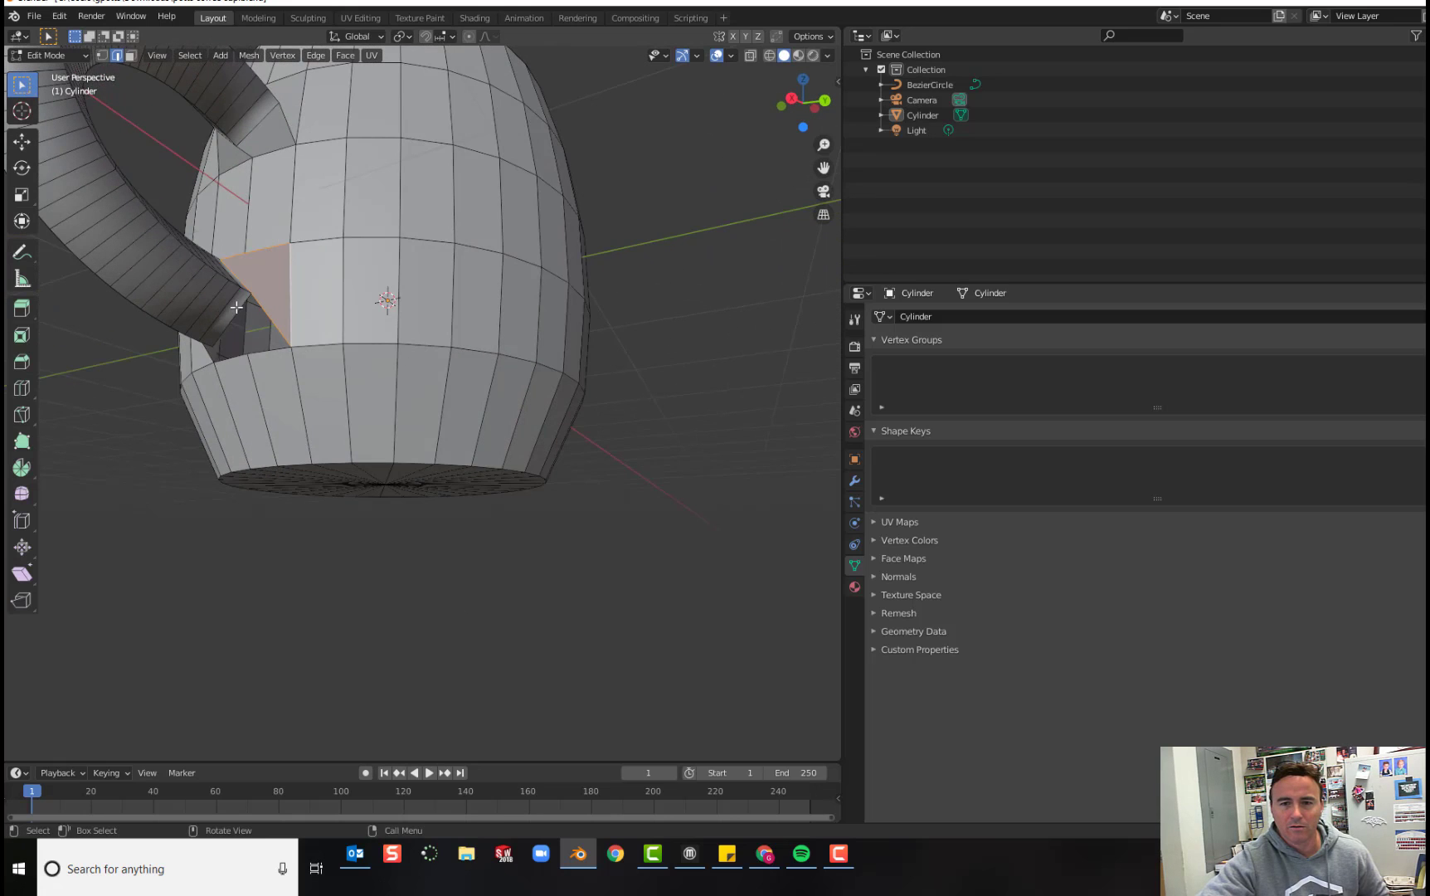
{"action": "key", "text": "alt+a"}
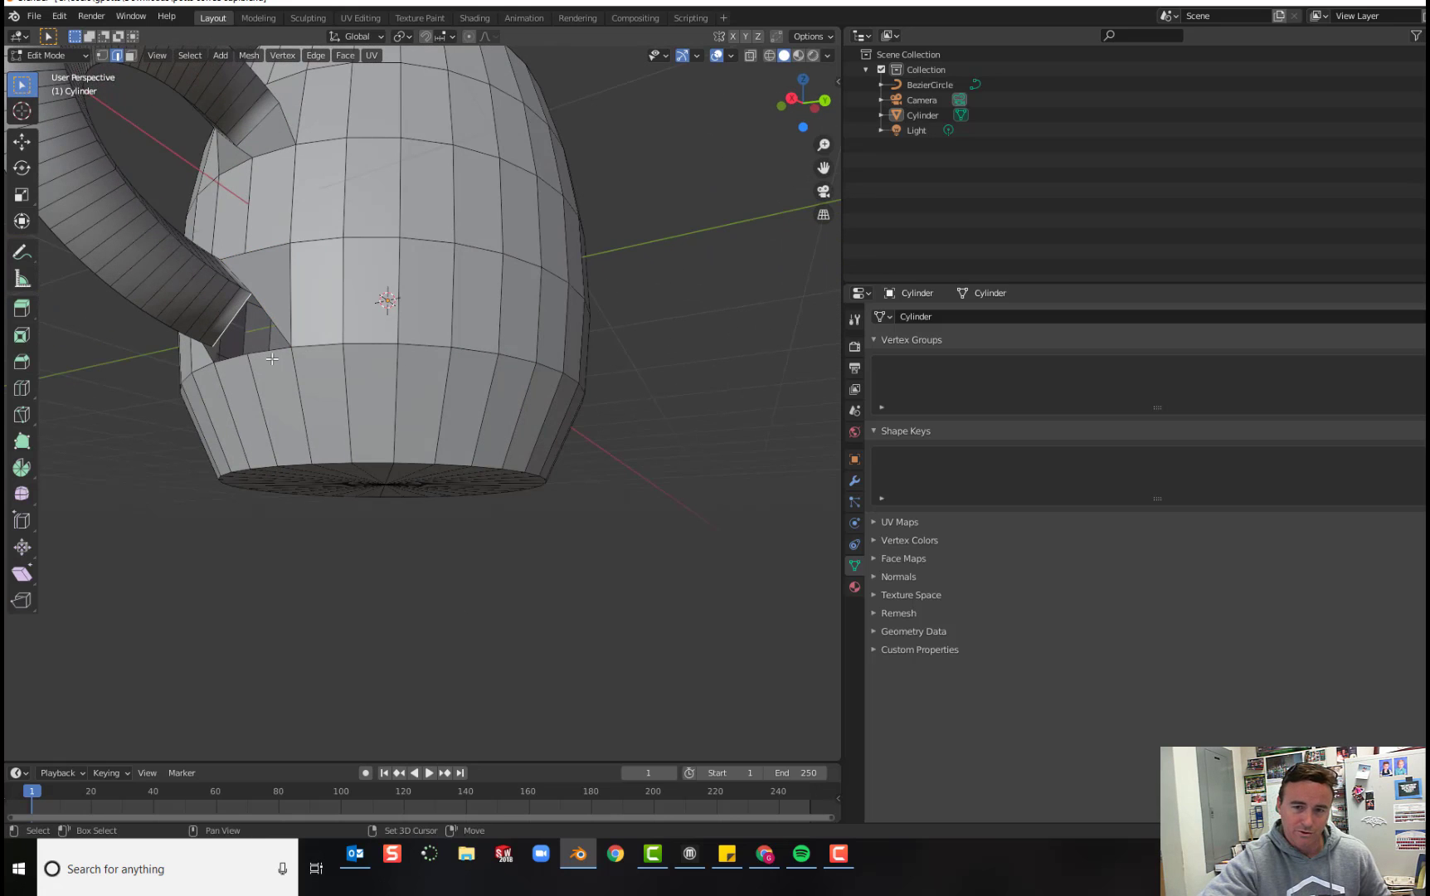
{"action": "left_click", "coordinate": [284, 349]}
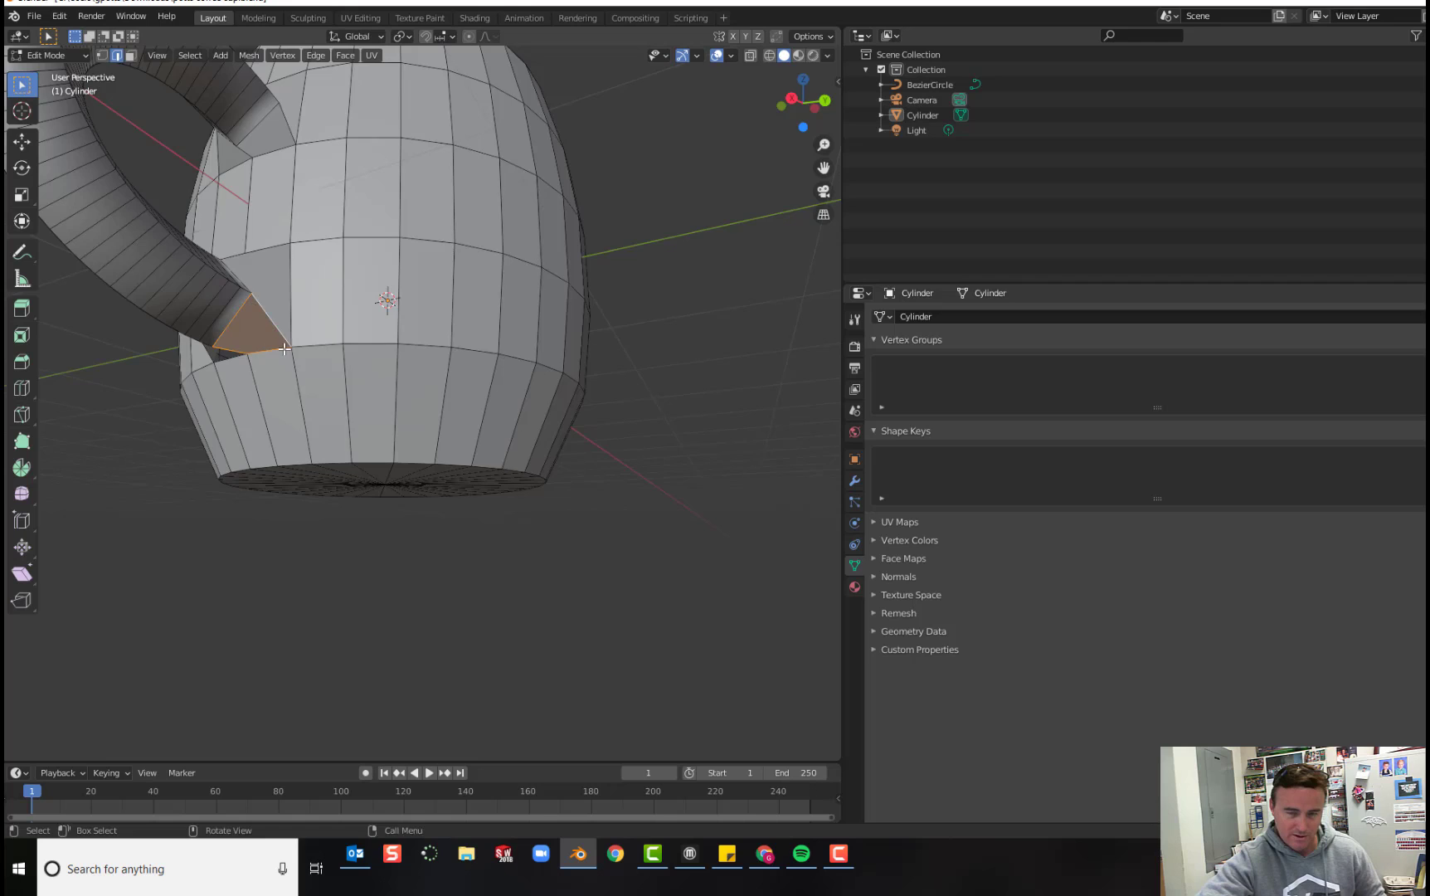
{"action": "middle_click_drag", "start_coordinate": [285, 348], "coordinate": [412, 384]}
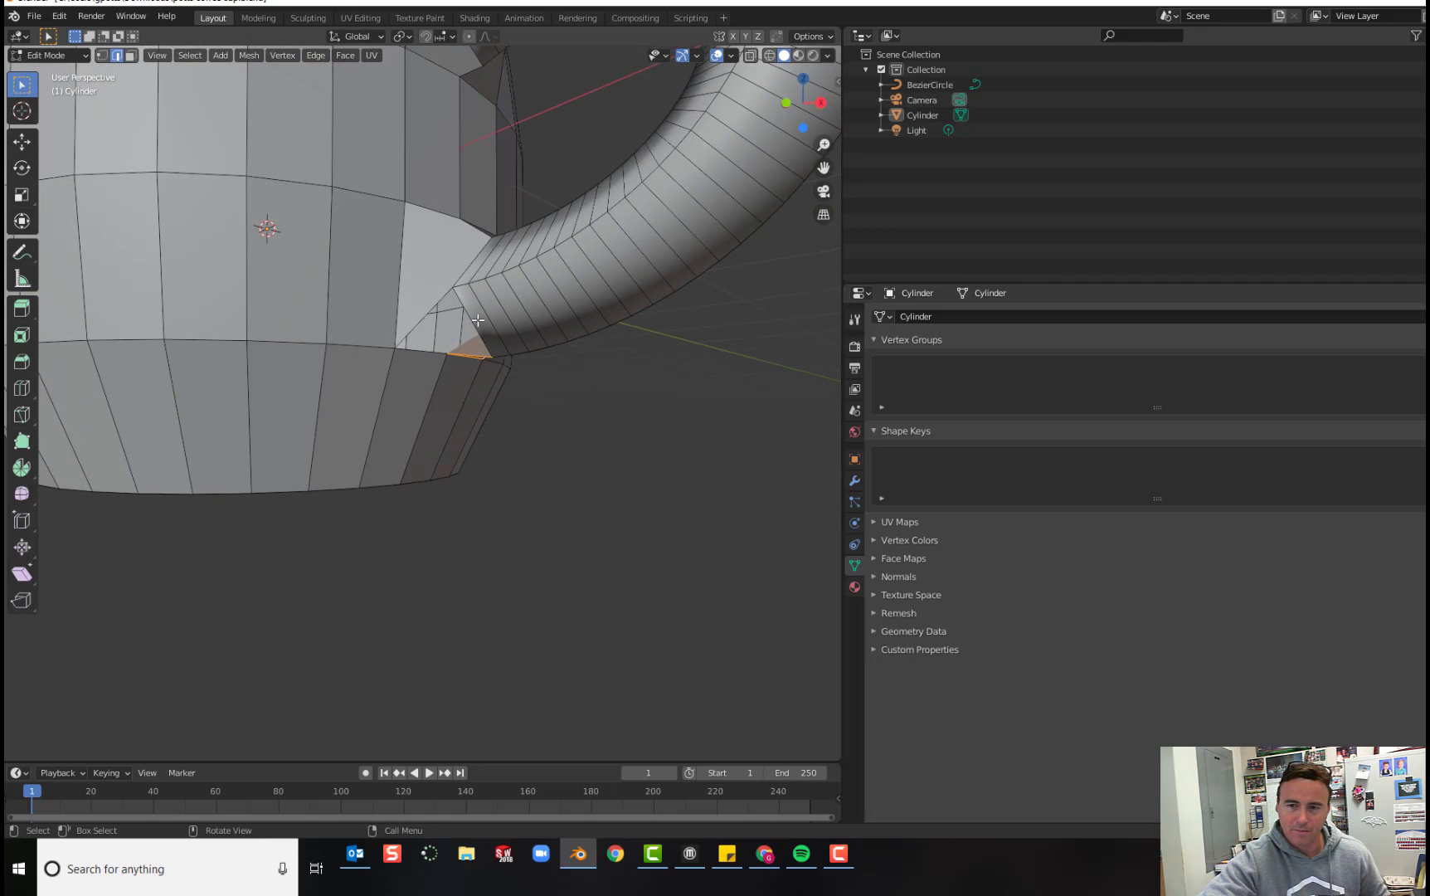
{"action": "key", "text": "alt+a"}
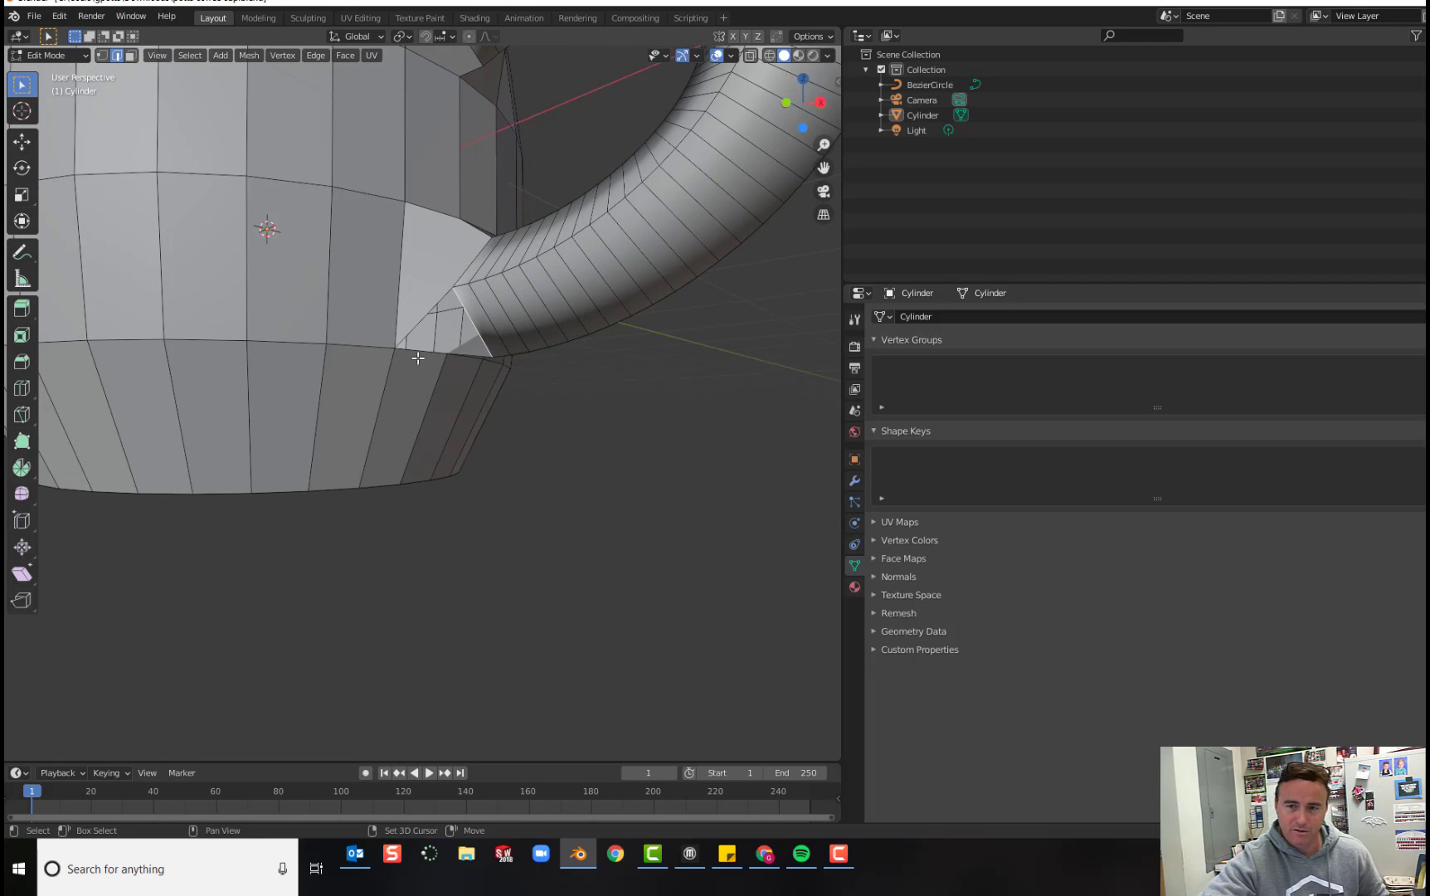
{"action": "left_click", "coordinate": [413, 351], "text": "alt"}
{"action": "key", "text": "f"}
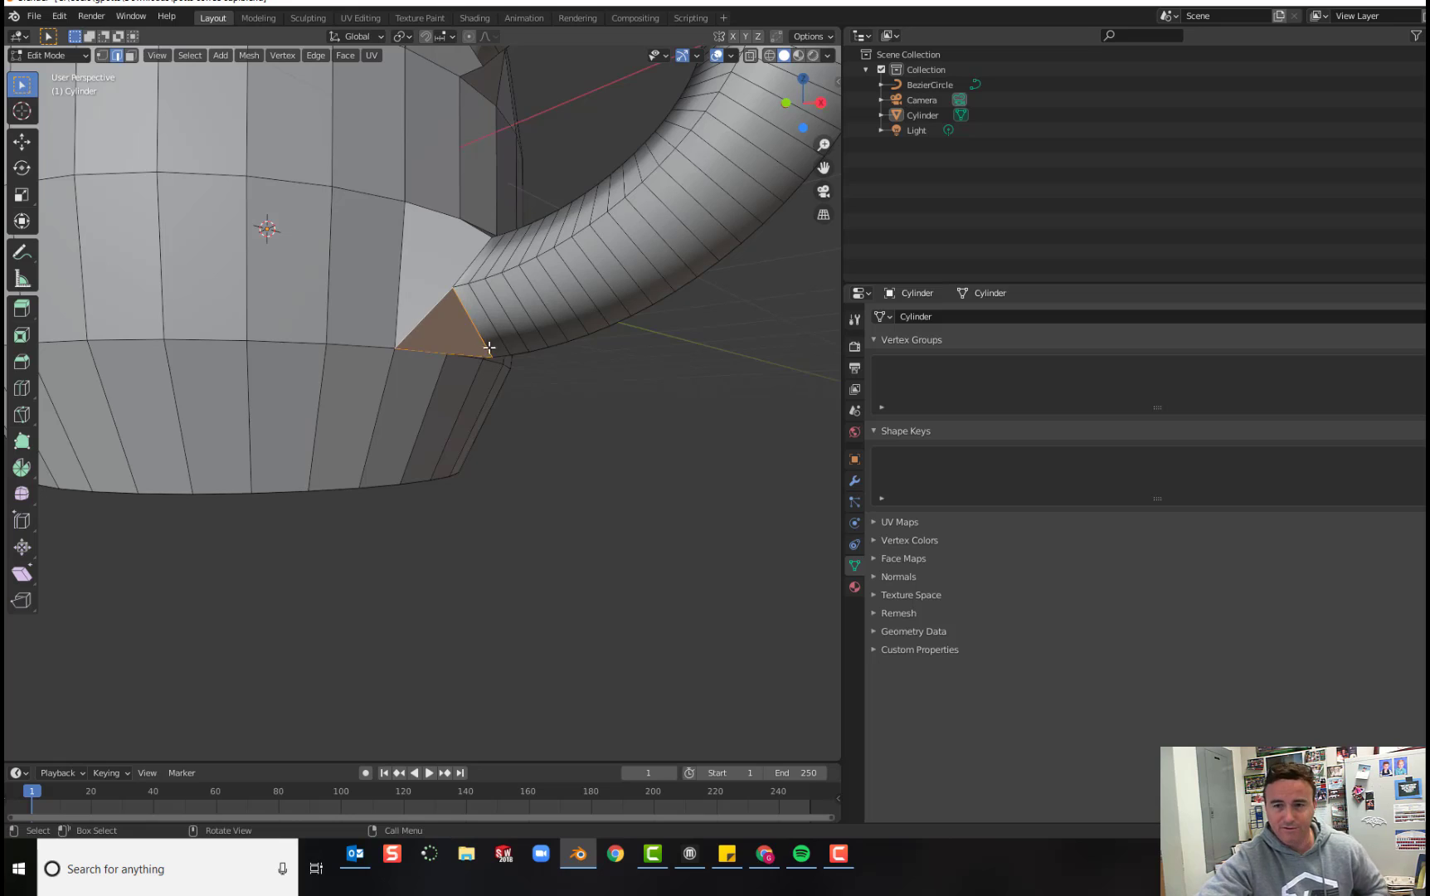
{"action": "scroll", "coordinate": [511, 279], "scroll_direction": "down", "scroll_amount": 4}
{"action": "middle_click_drag", "start_coordinate": [511, 280], "coordinate": [587, 322]}
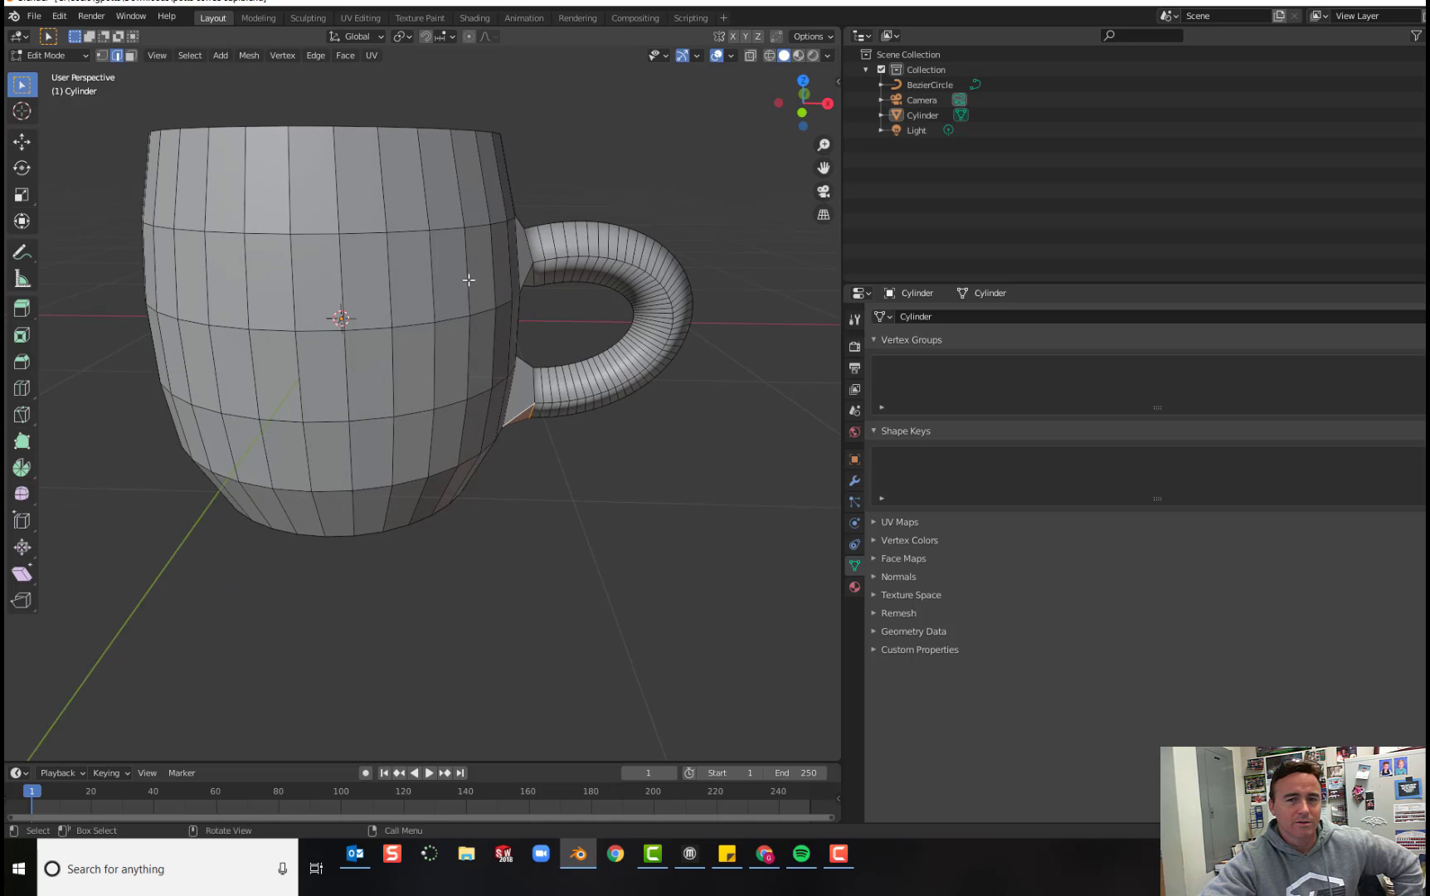
{"action": "middle_click_drag", "start_coordinate": [470, 278], "coordinate": [193, 209]}
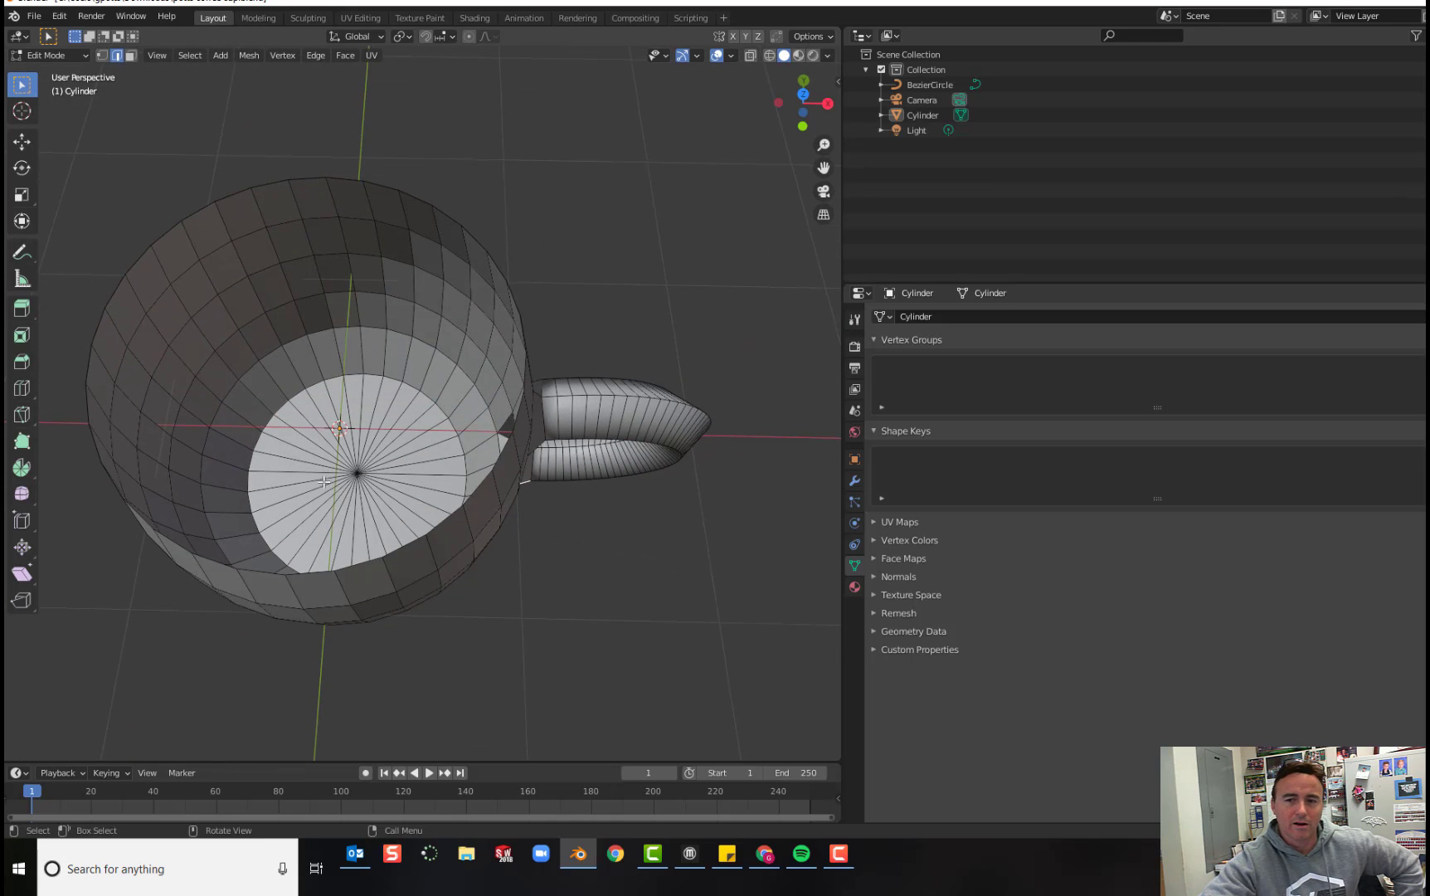
{"action": "middle_click_drag", "start_coordinate": [324, 482], "coordinate": [342, 452]}
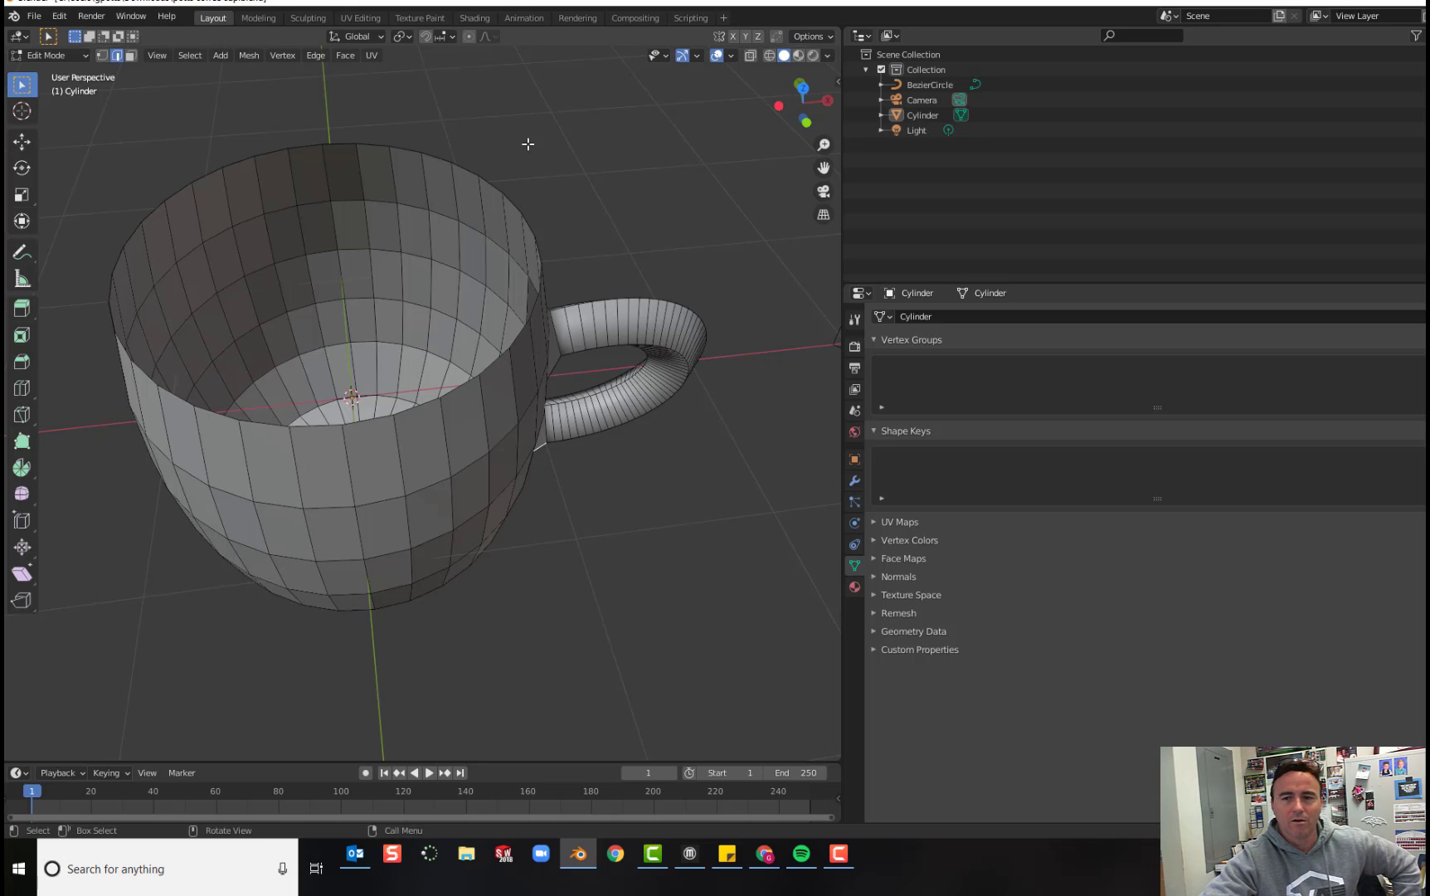
{"action": "middle_click_drag", "start_coordinate": [487, 423], "coordinate": [473, 548]}
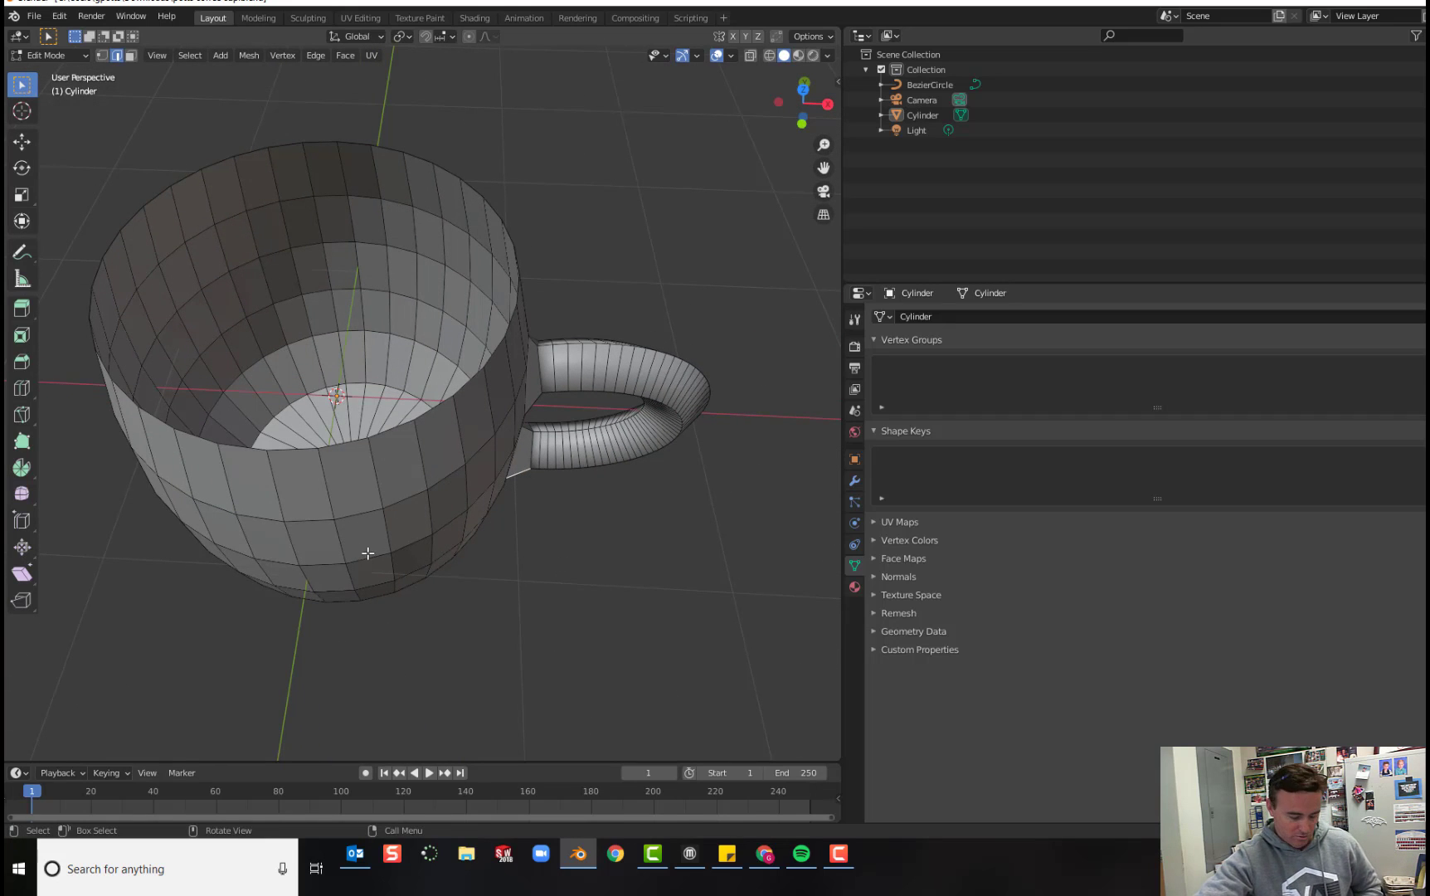
Extrude the top rim loop and scale the new ring inward to 0.791.
{"action": "left_click", "coordinate": [290, 449], "text": "alt"}
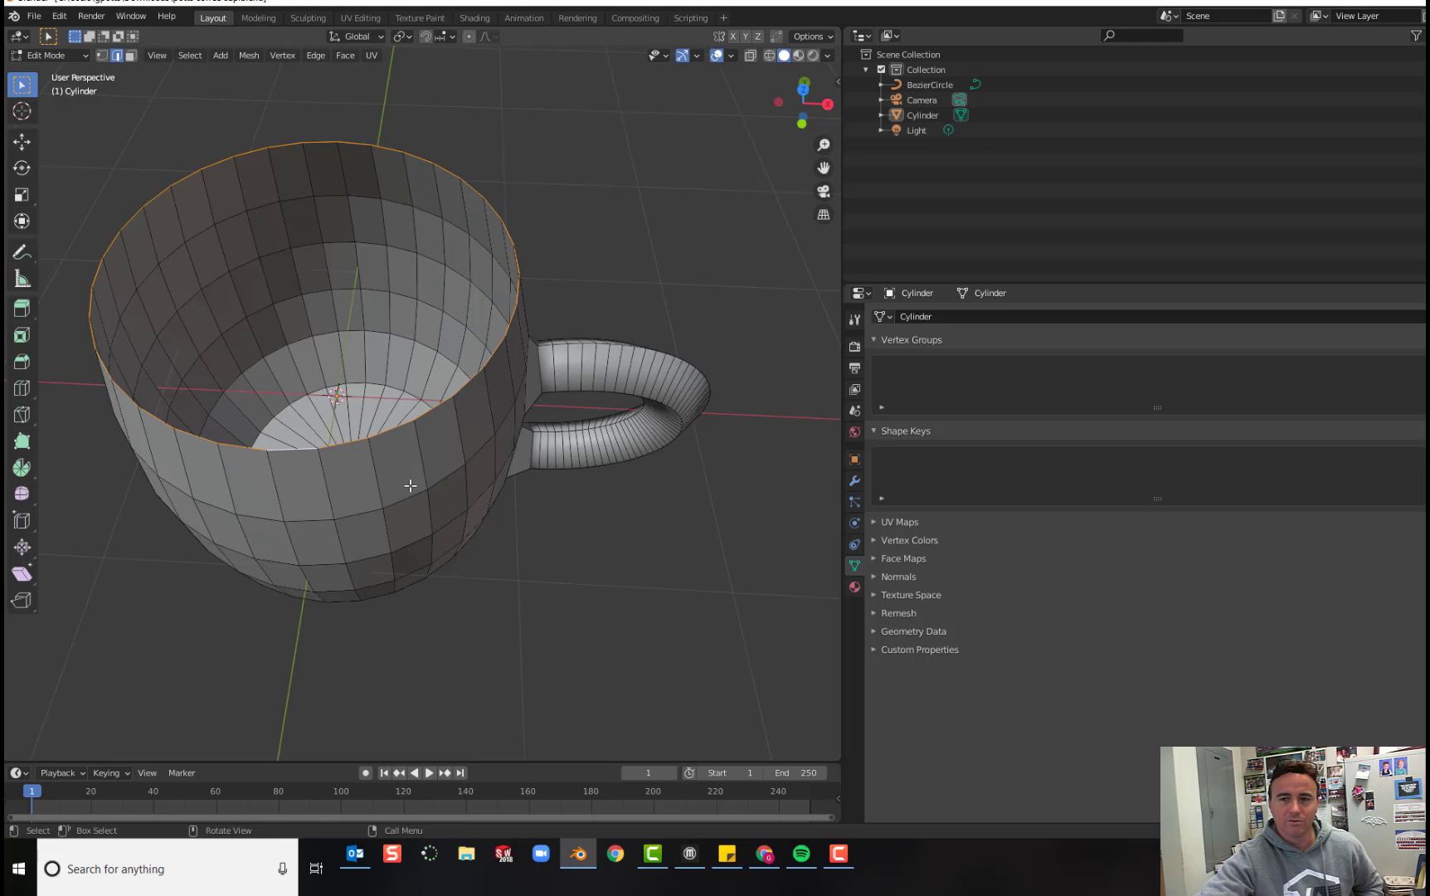
{"action": "middle_click_drag", "start_coordinate": [410, 486], "coordinate": [428, 450]}
{"action": "middle_click_drag", "start_coordinate": [498, 597], "coordinate": [466, 593]}
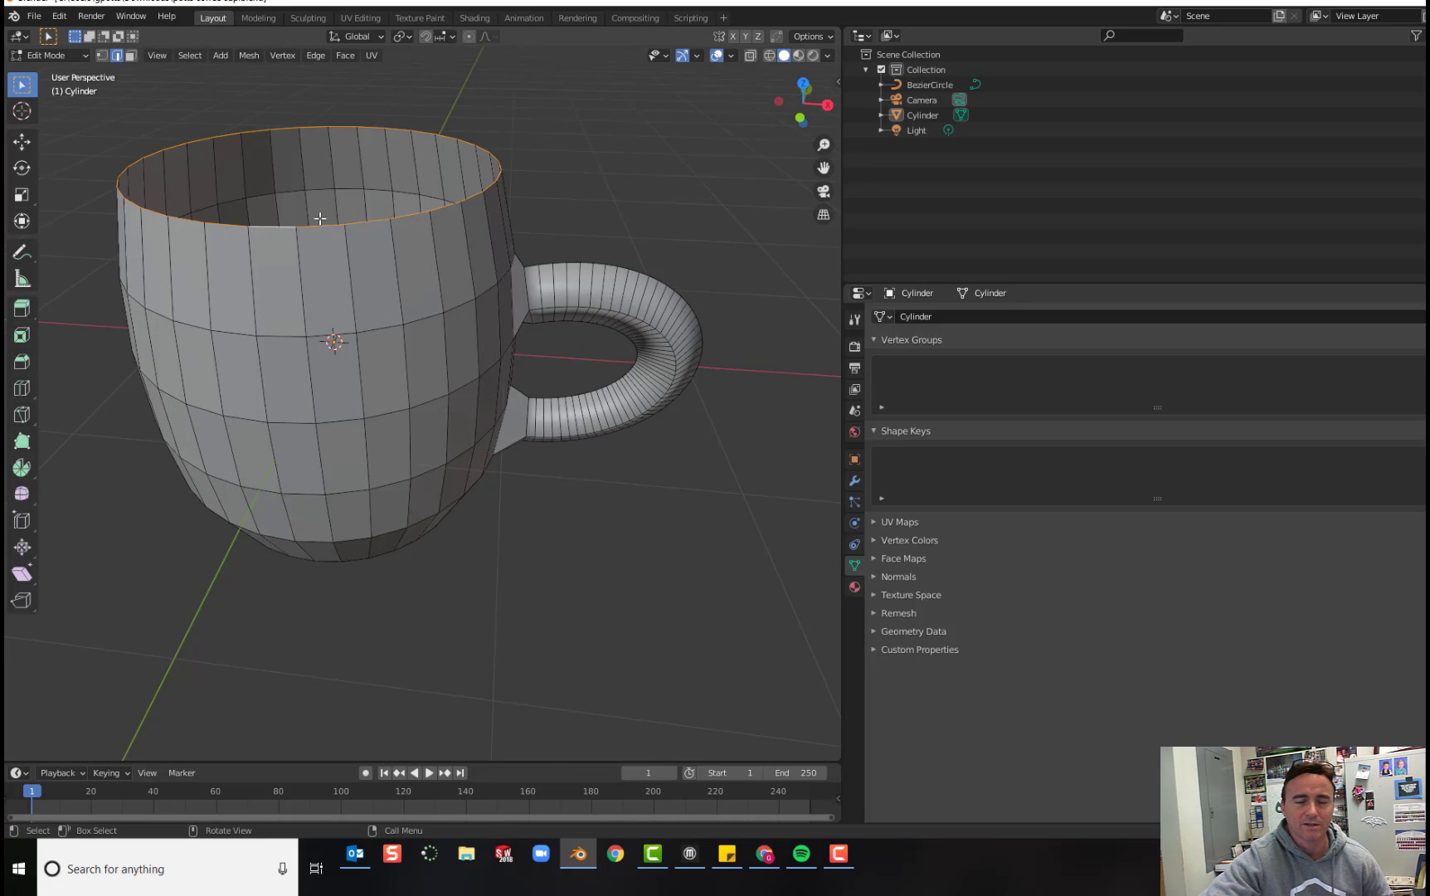
{"action": "scroll", "coordinate": [320, 218], "scroll_direction": "down", "scroll_amount": 2}
{"action": "key", "text": "e"}
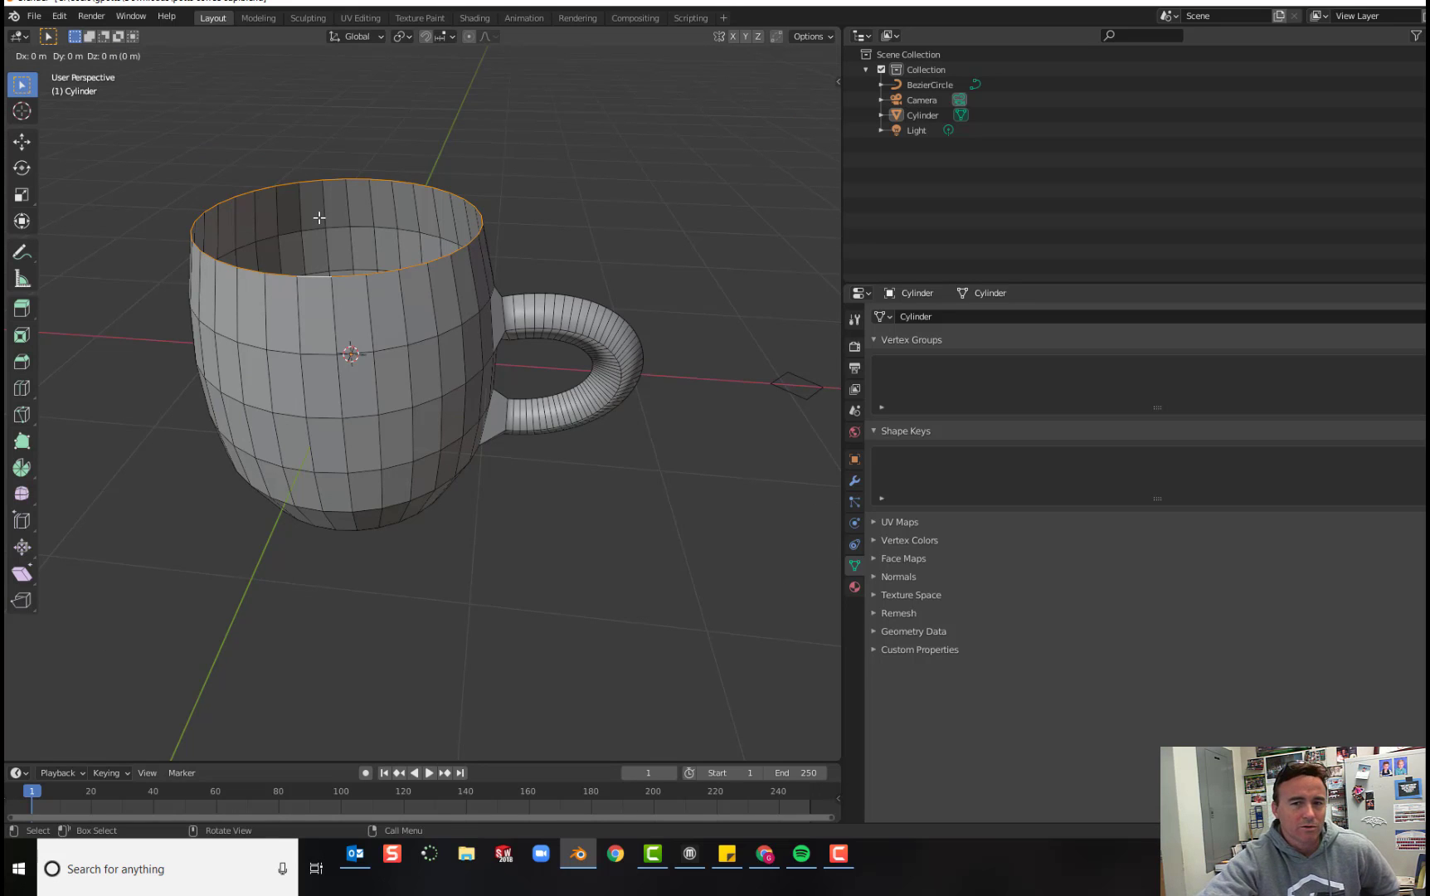
{"action": "key", "text": "s"}
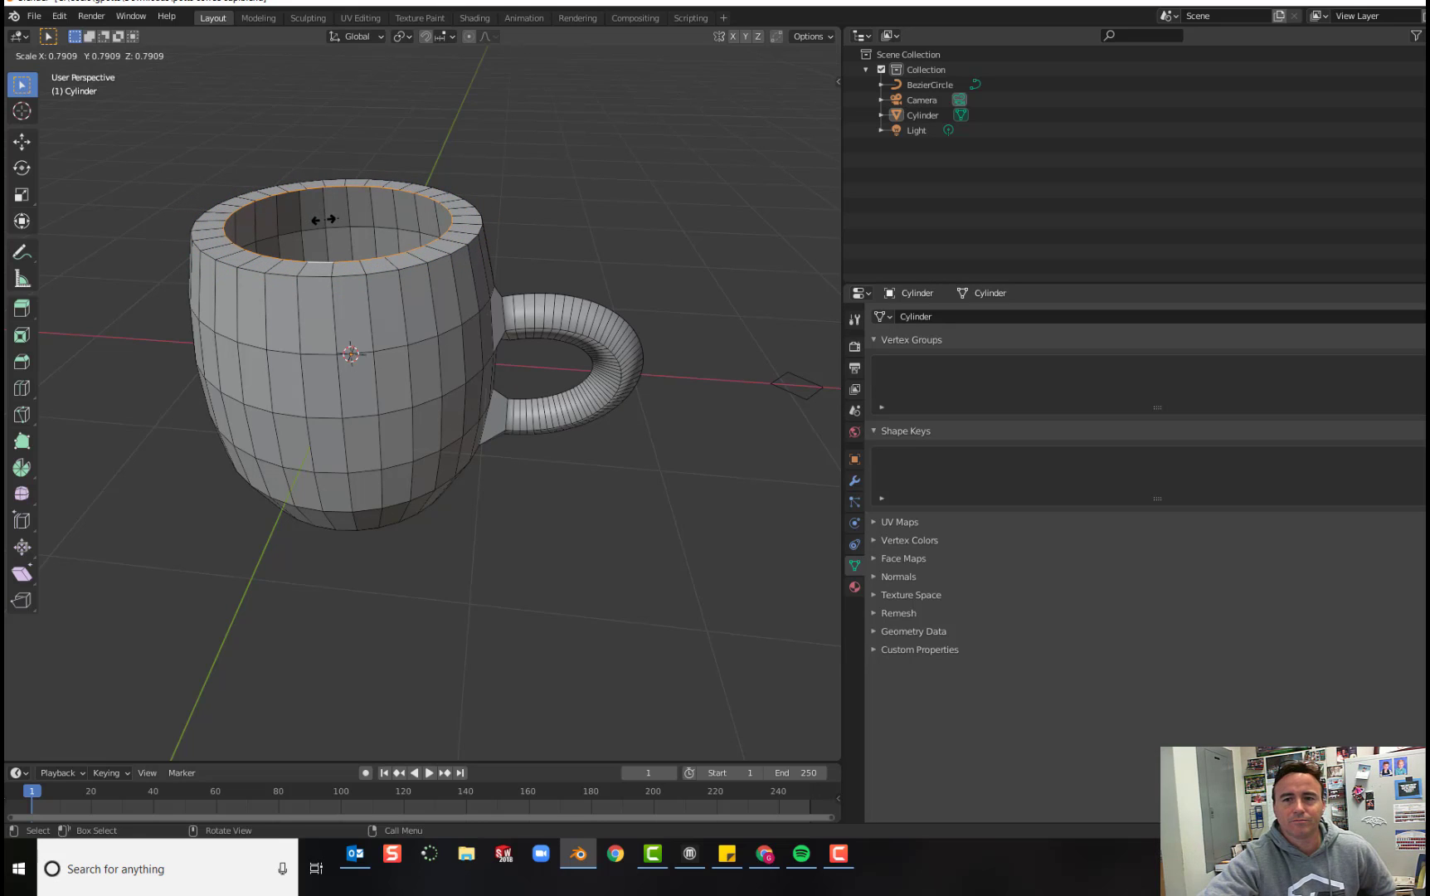
{"action": "left_click", "coordinate": [323, 219]}
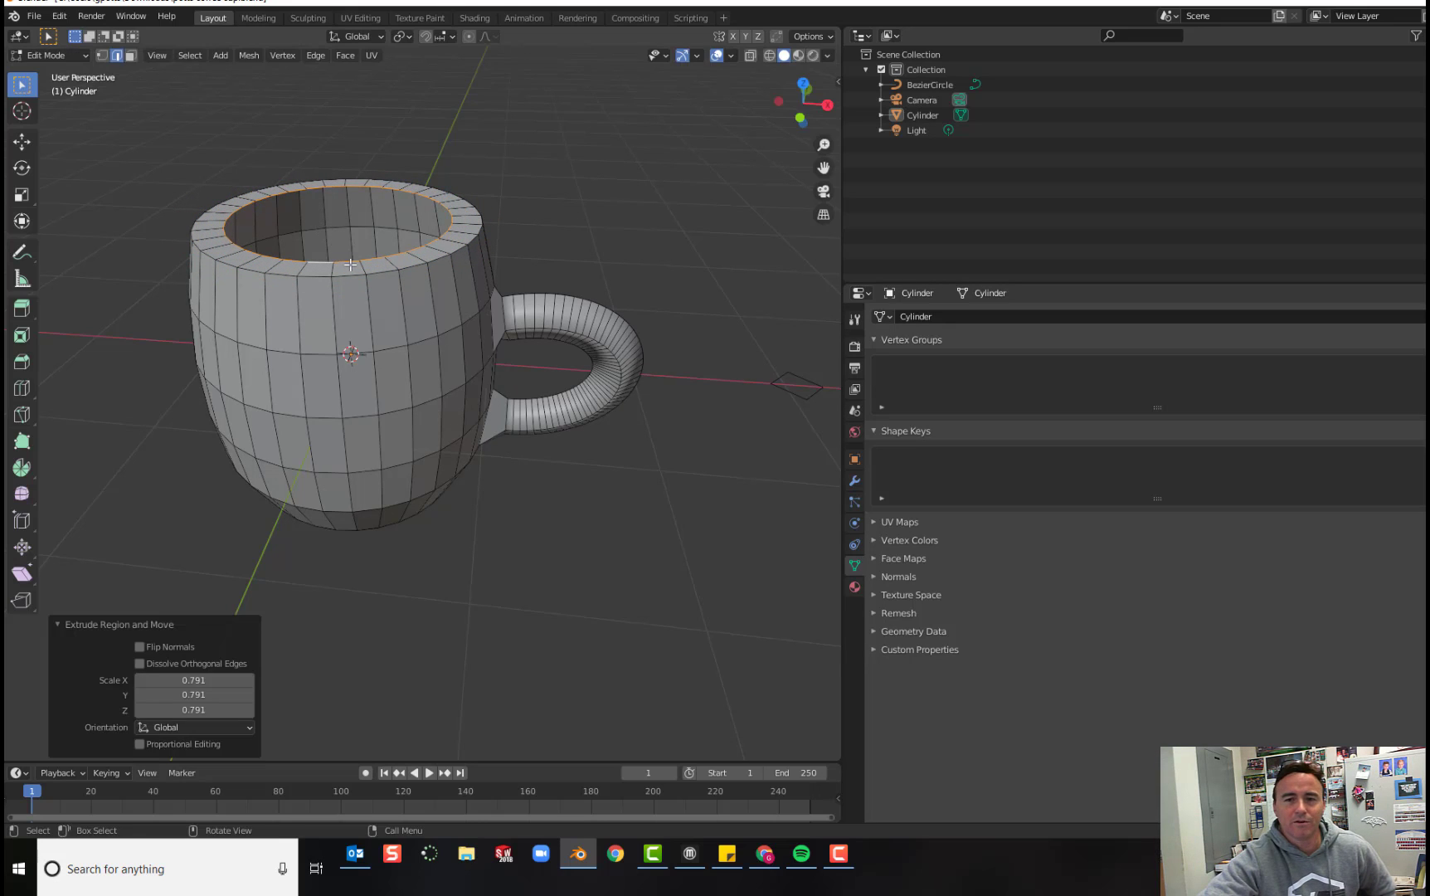
{"action": "middle_click_drag", "start_coordinate": [351, 271], "coordinate": [394, 285]}
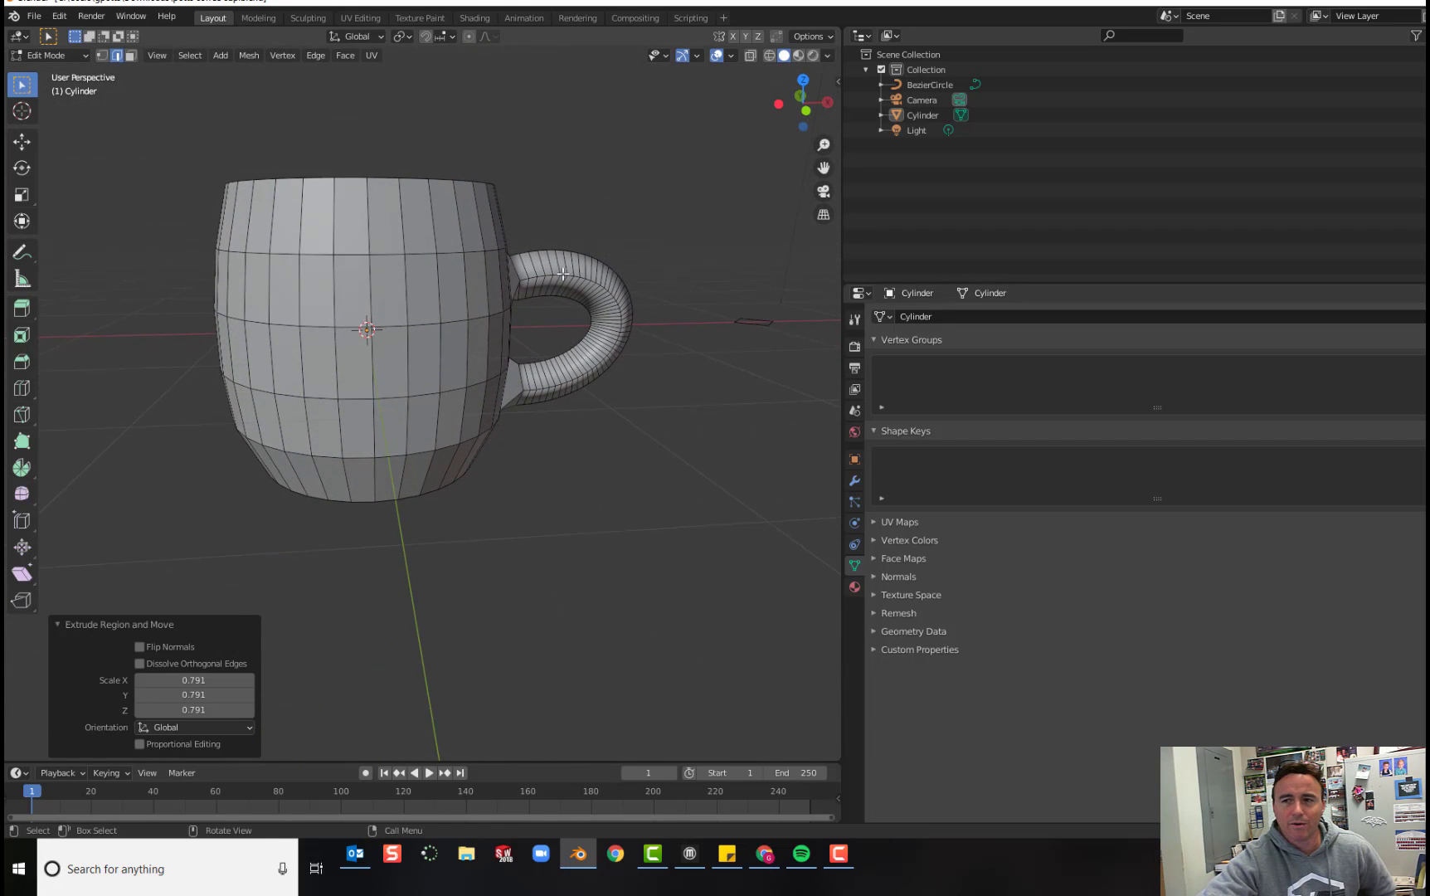
In wireframe view, lower the inner rim loop twice along Z, rescaling each loop.
{"action": "left_click", "coordinate": [769, 56]}
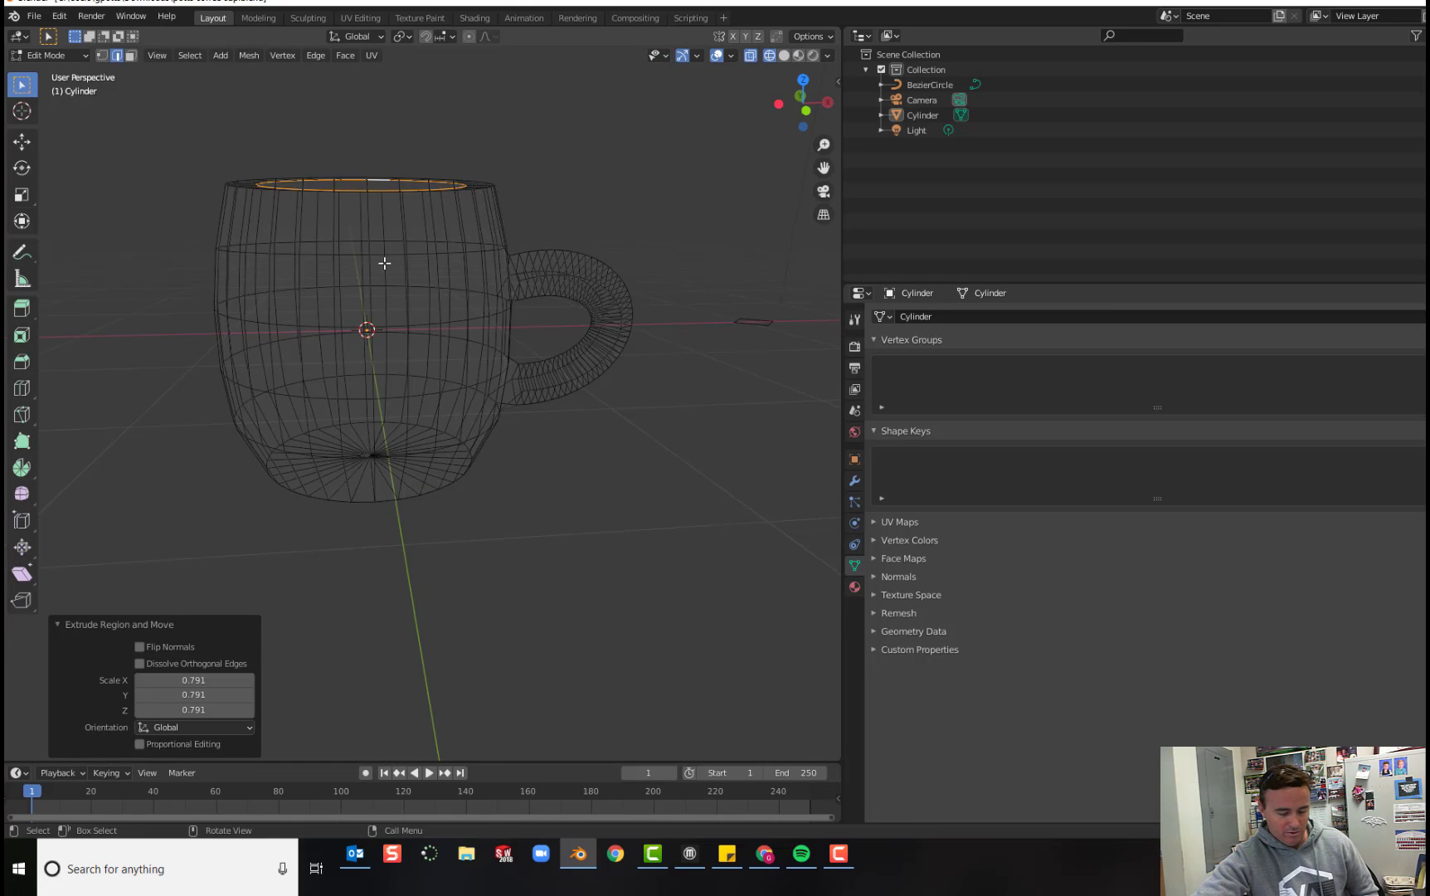
{"action": "key", "text": "g"}
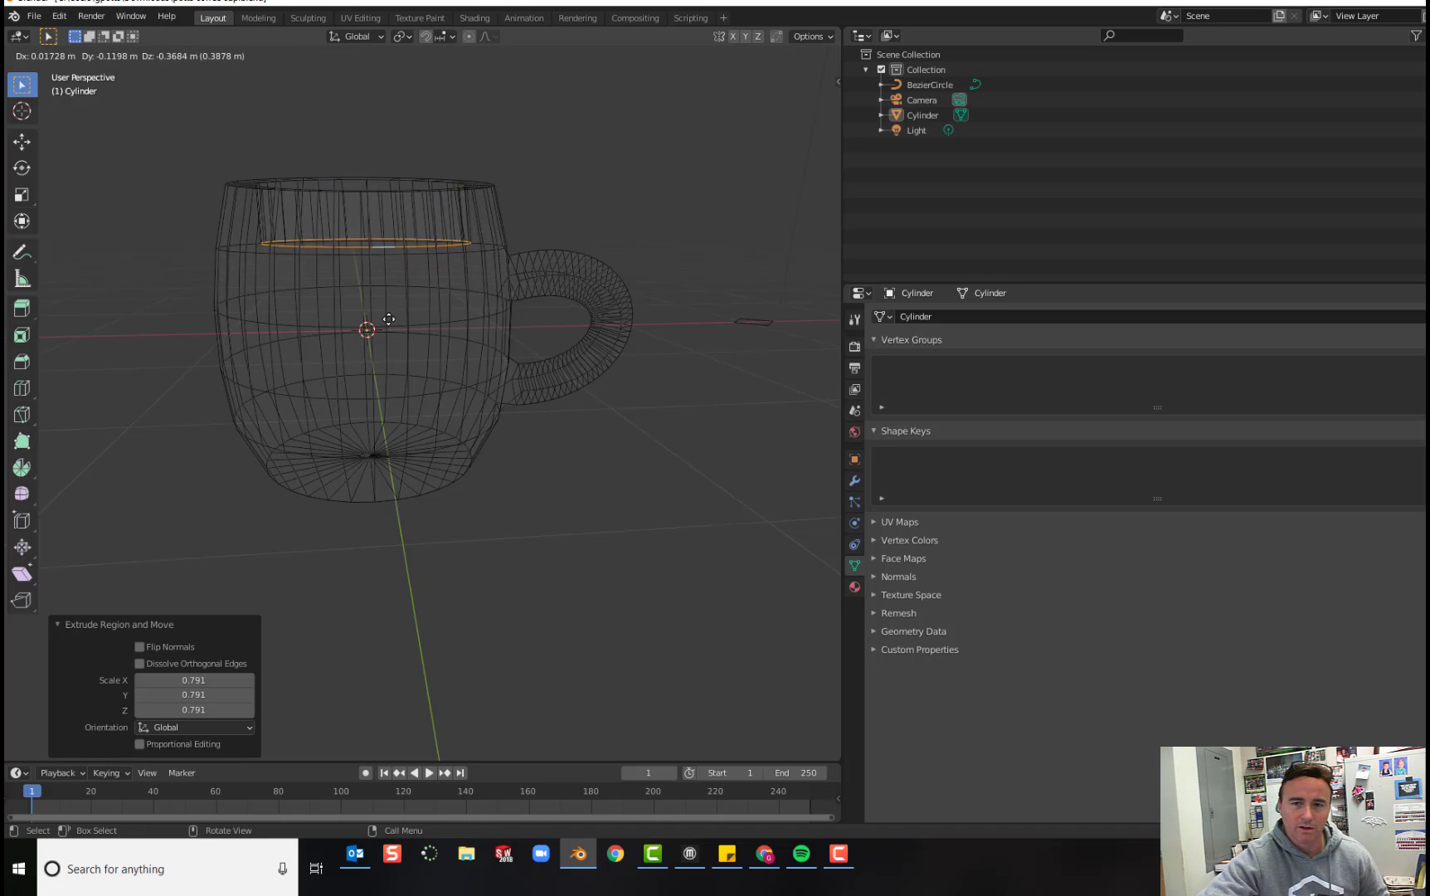
{"action": "key", "text": "z"}
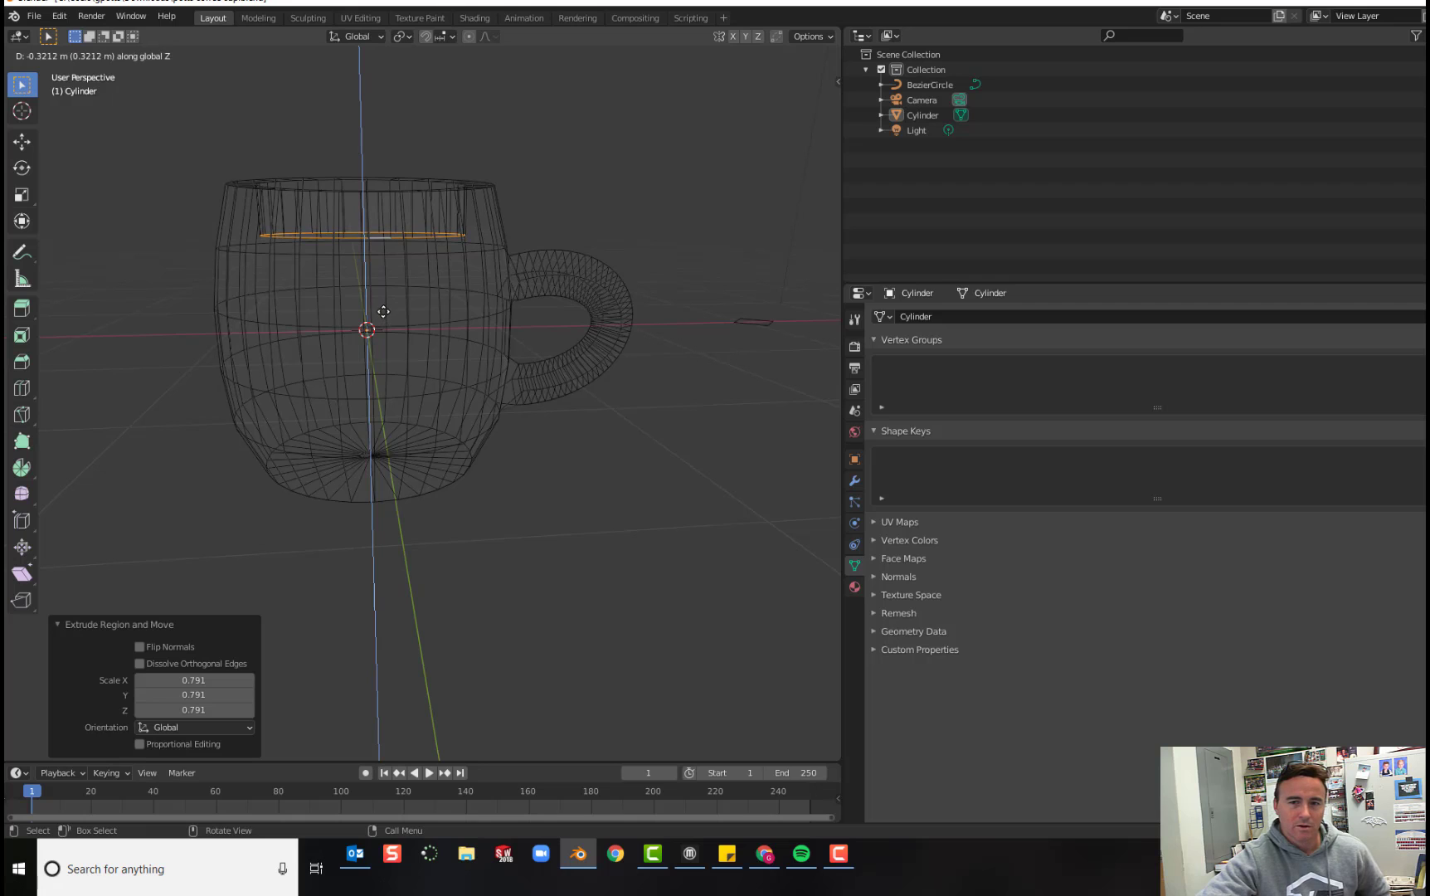
{"action": "left_click", "coordinate": [381, 317]}
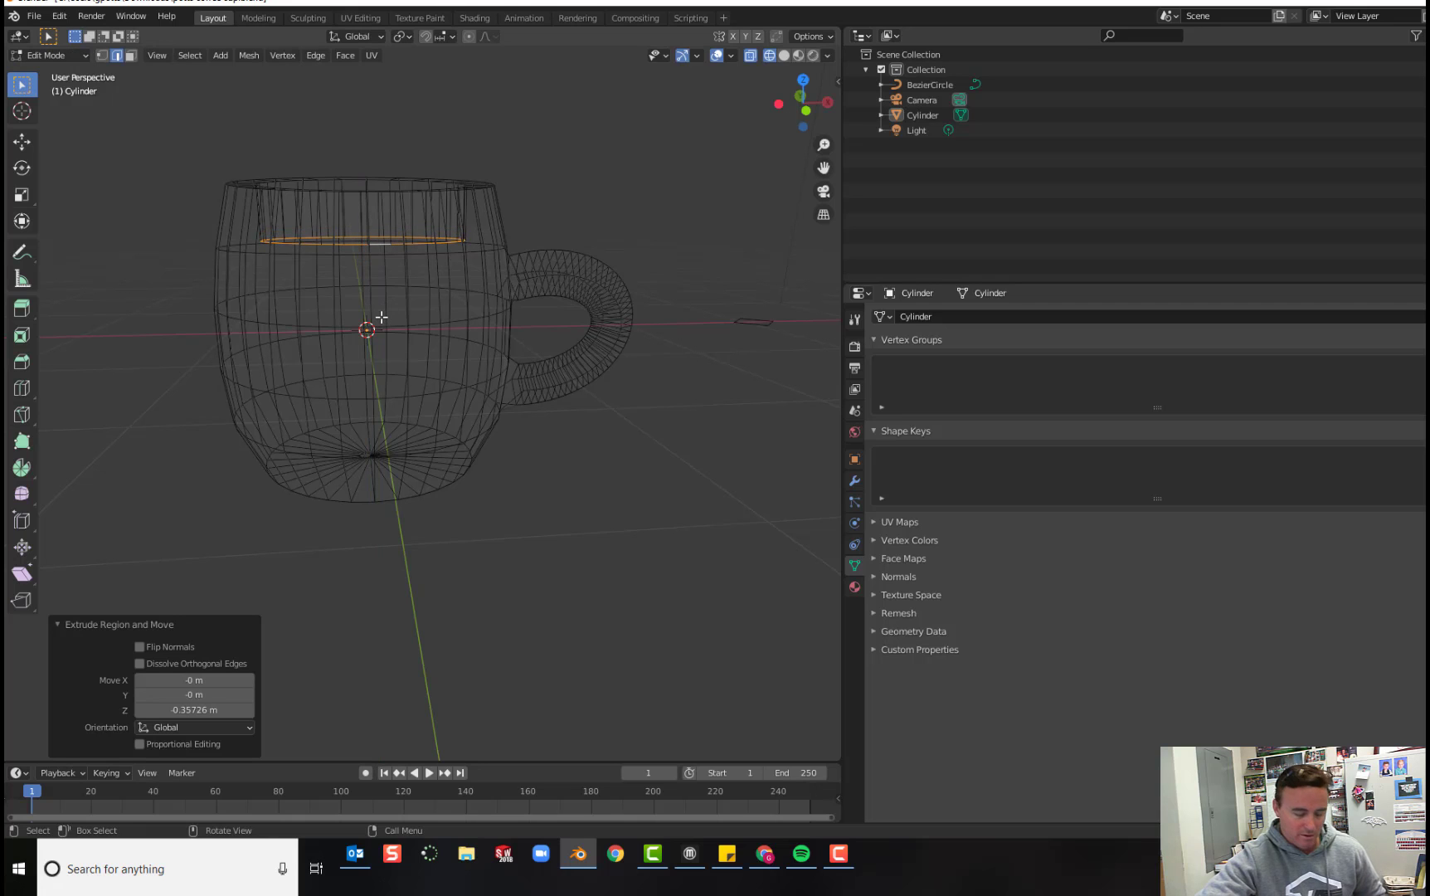
{"action": "key", "text": "s"}
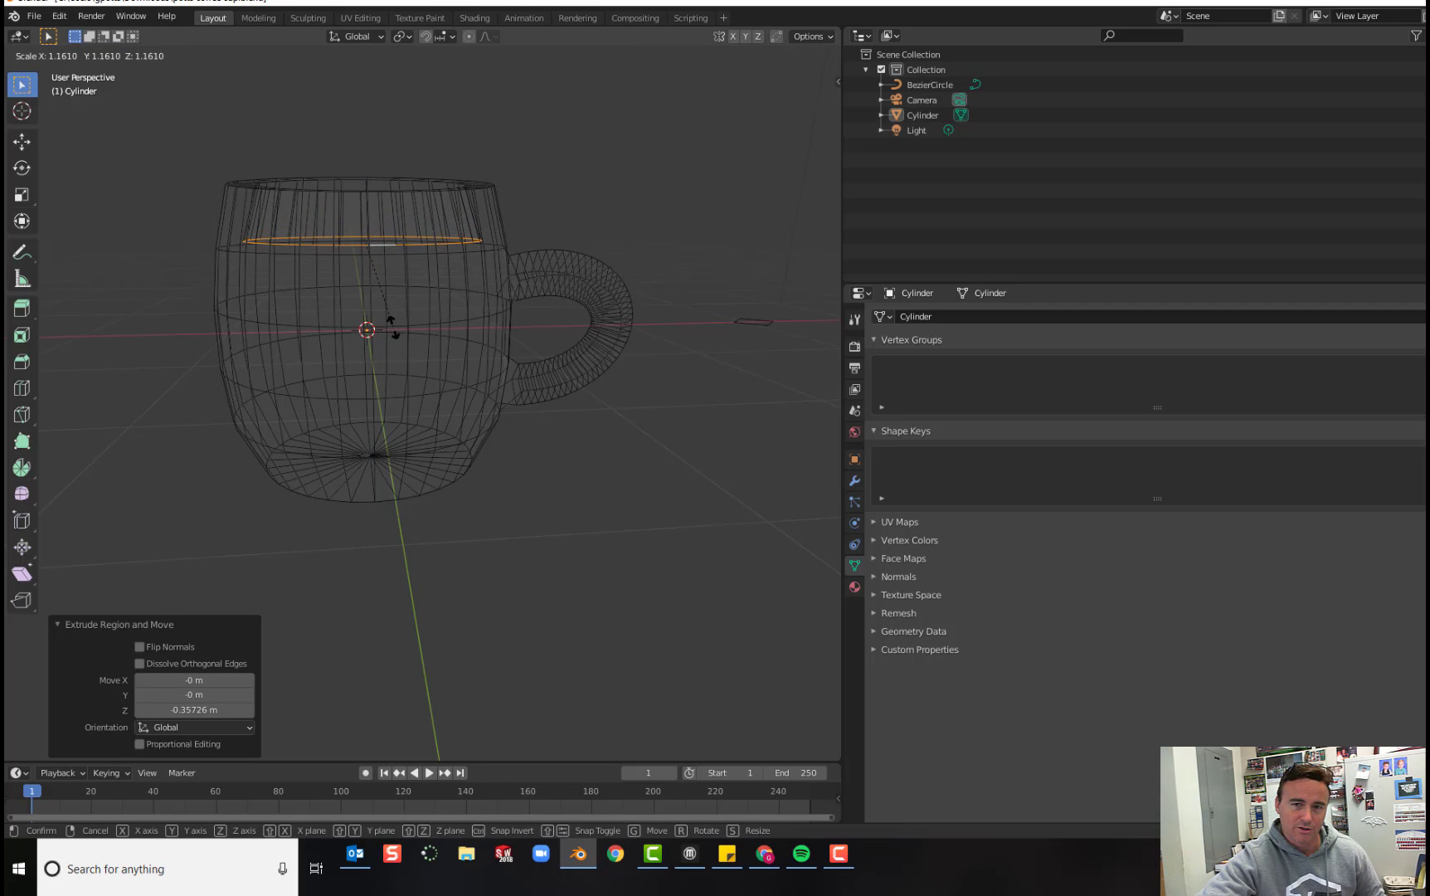
{"action": "left_click", "coordinate": [394, 327]}
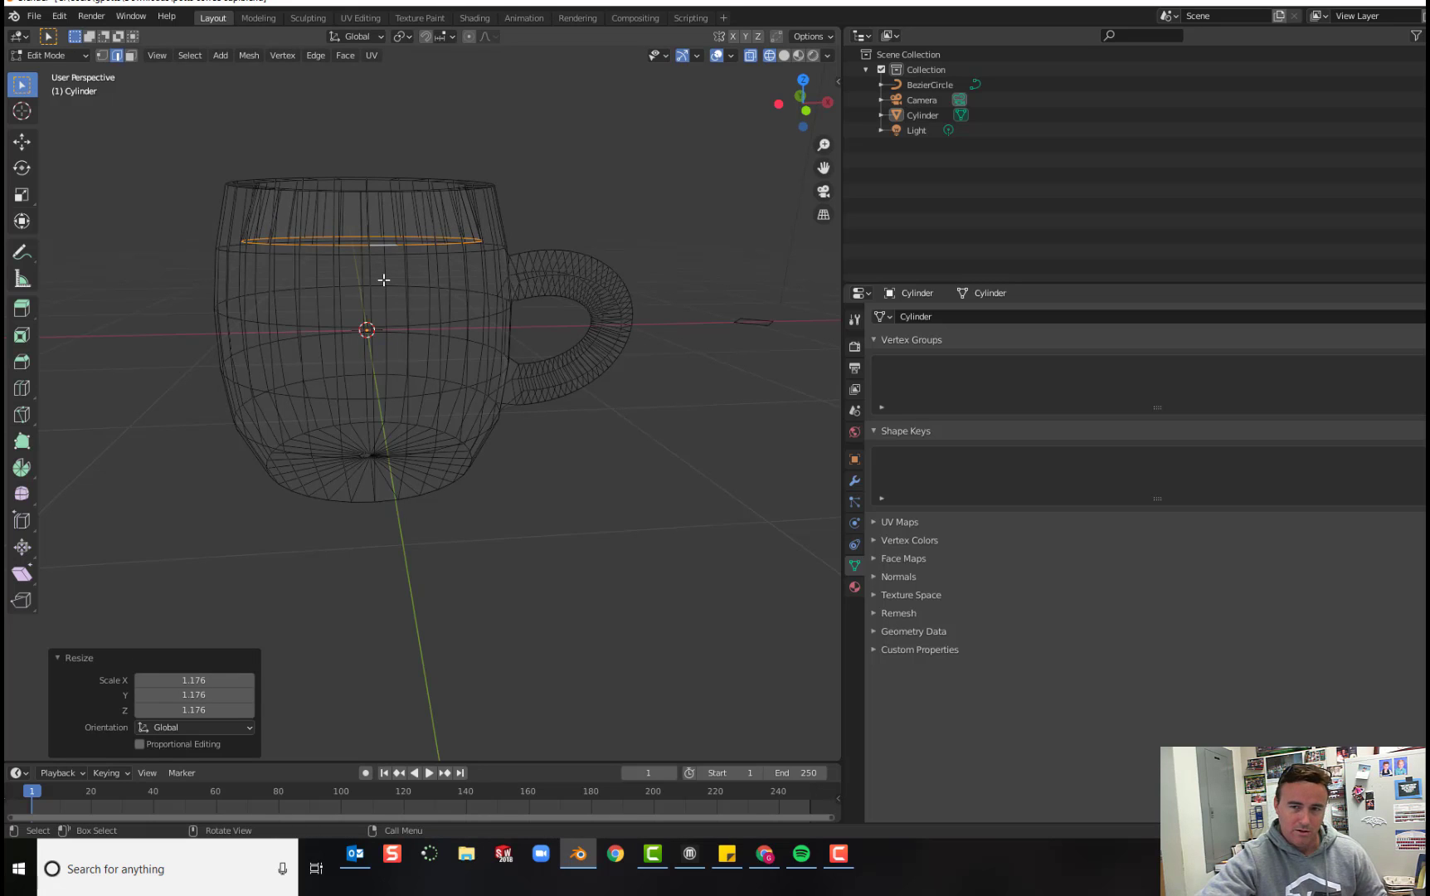
{"action": "key", "text": "g"}
{"action": "key", "text": "z"}
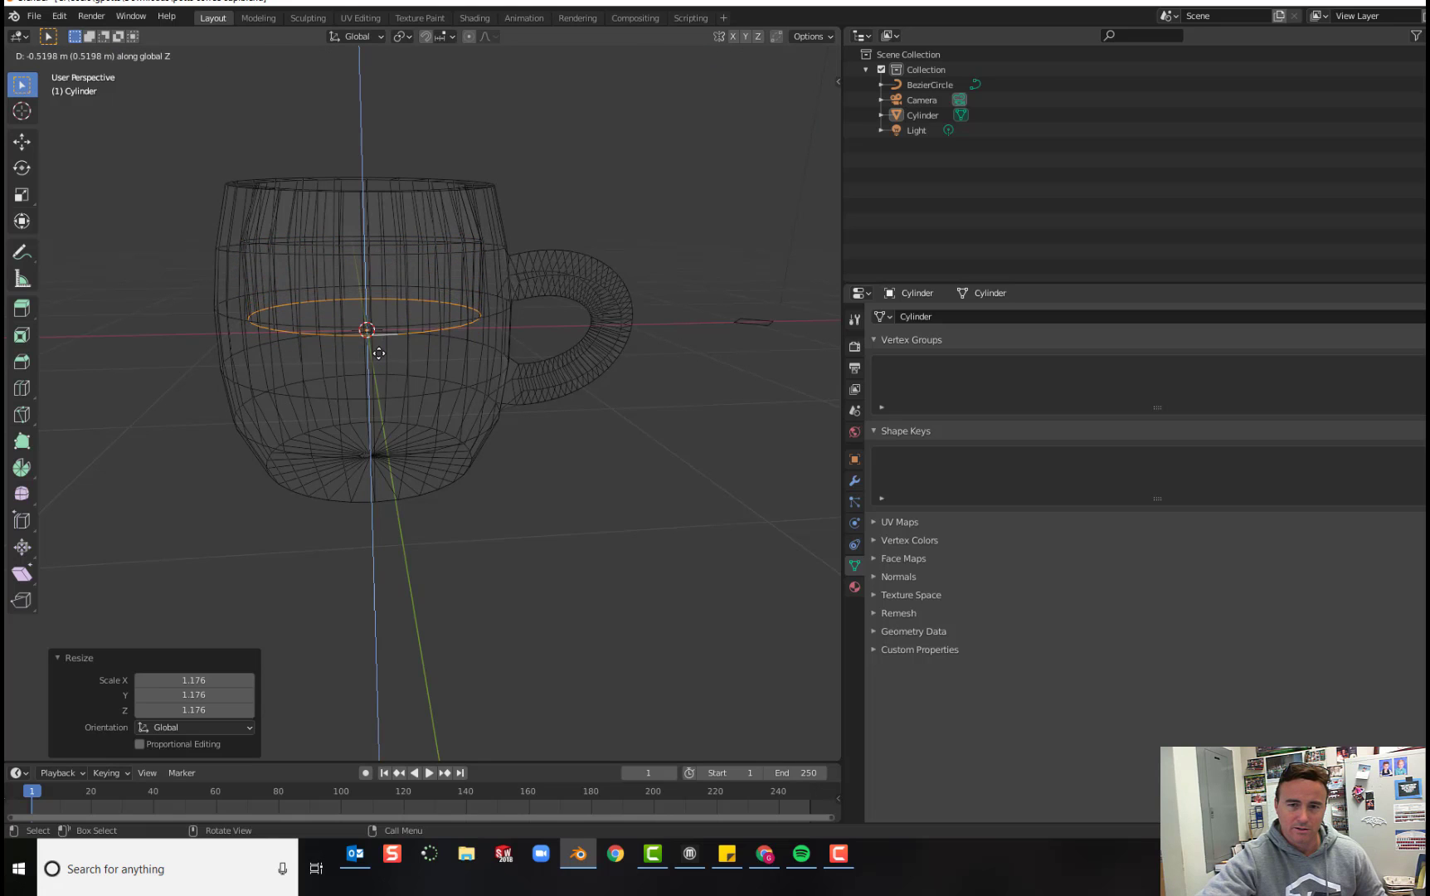
{"action": "left_click", "coordinate": [380, 349]}
{"action": "key", "text": "s"}
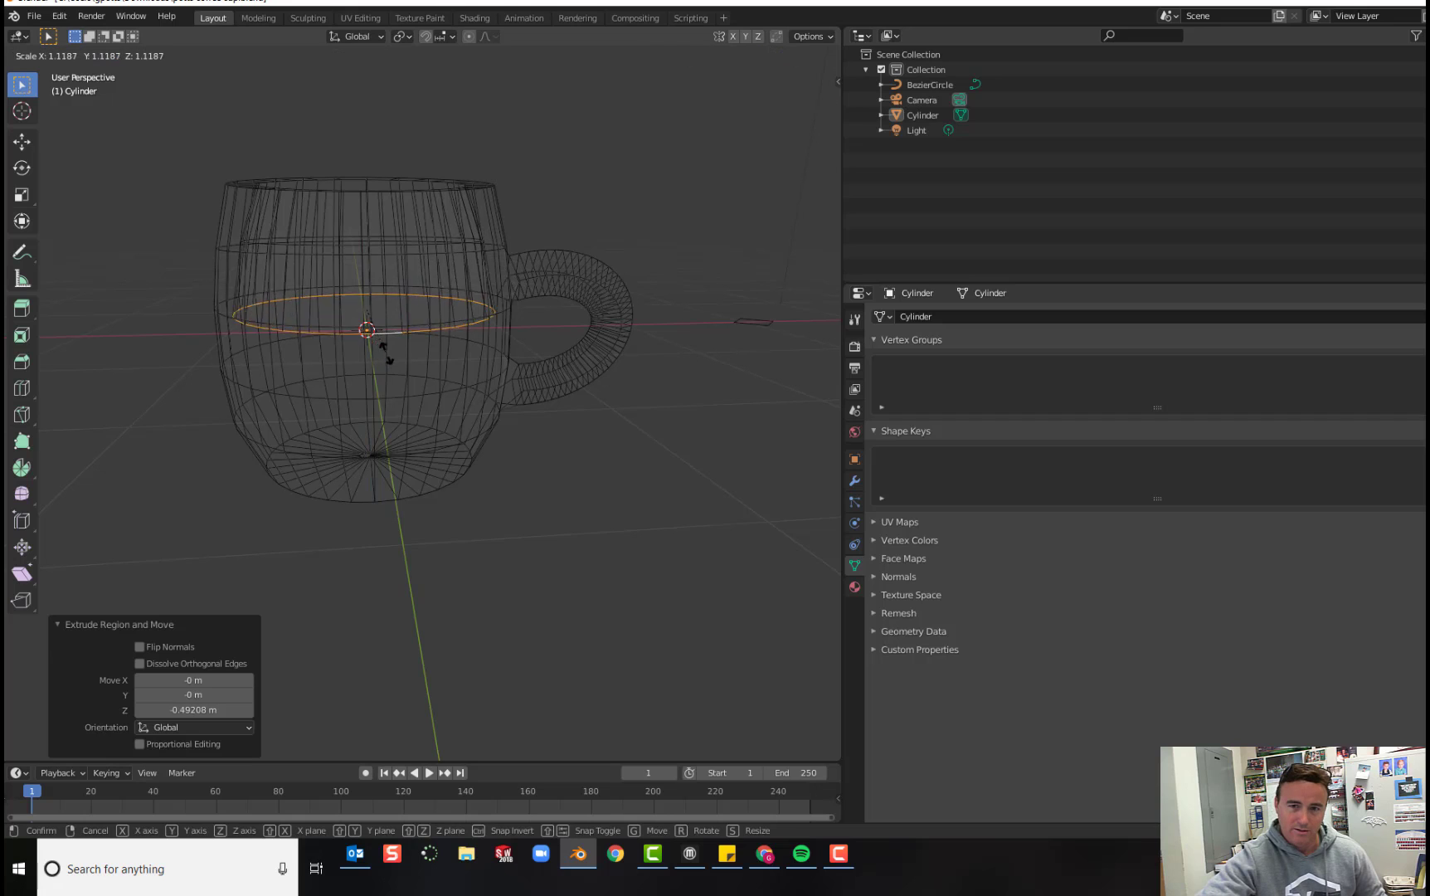
{"action": "left_click", "coordinate": [384, 347]}
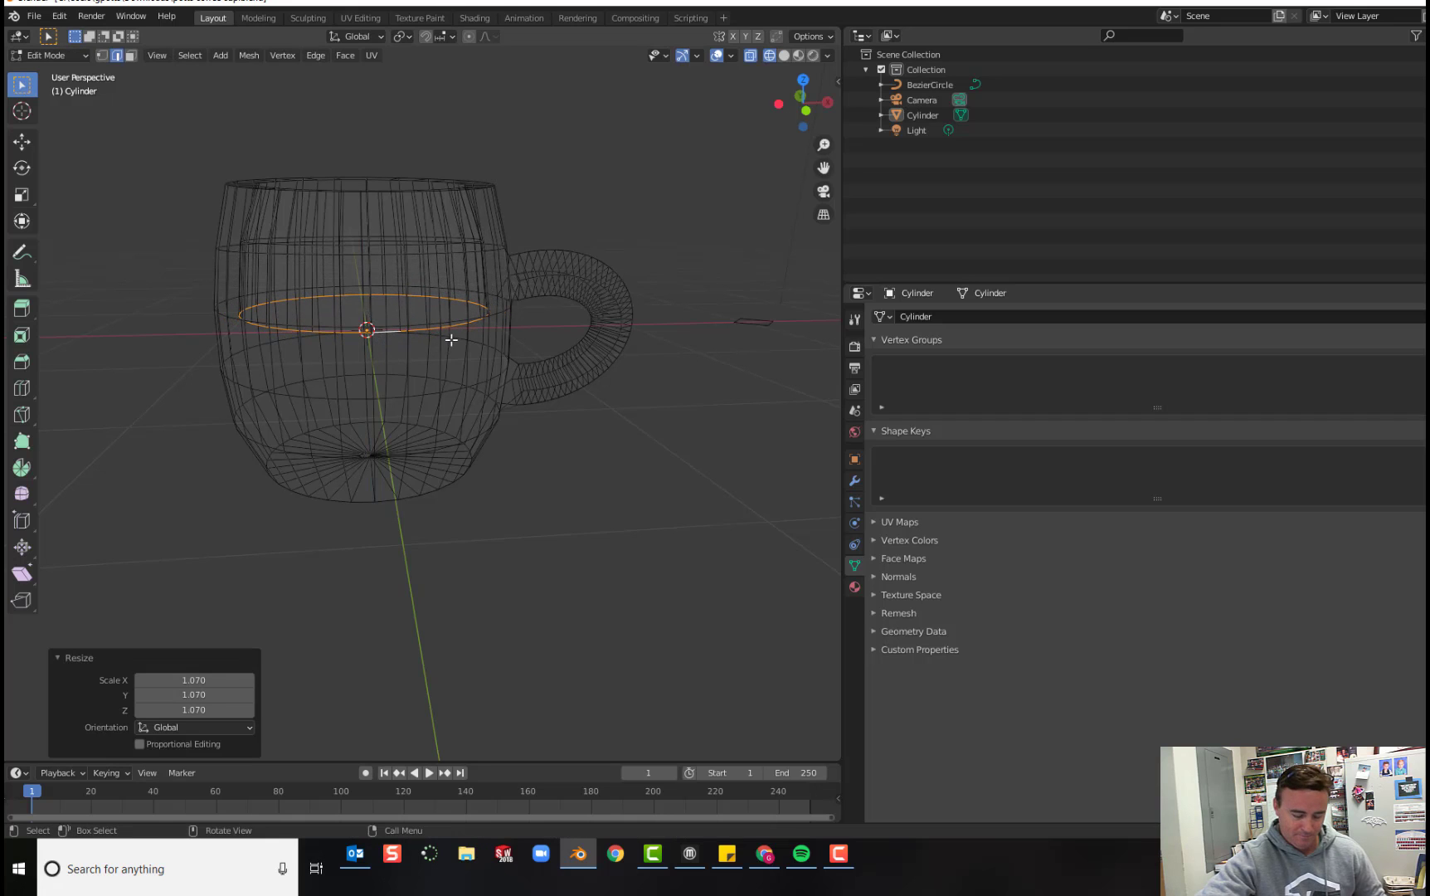
Extend the inner wall down 0.178 m near the bottom and scale the loop to 0.920.
{"action": "key", "text": "g"}
{"action": "key", "text": "z"}
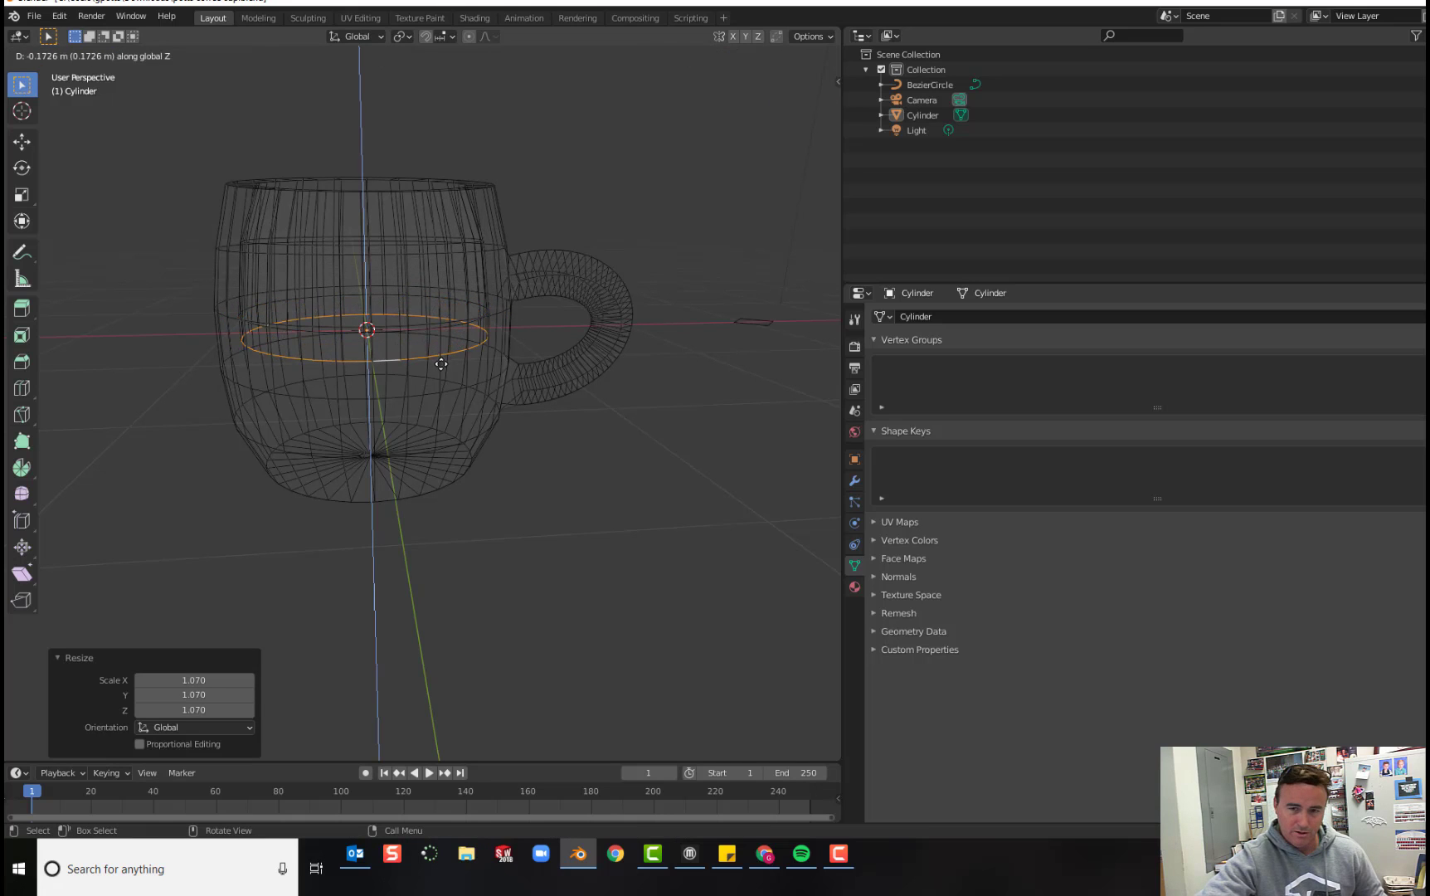
{"action": "left_click", "coordinate": [437, 425]}
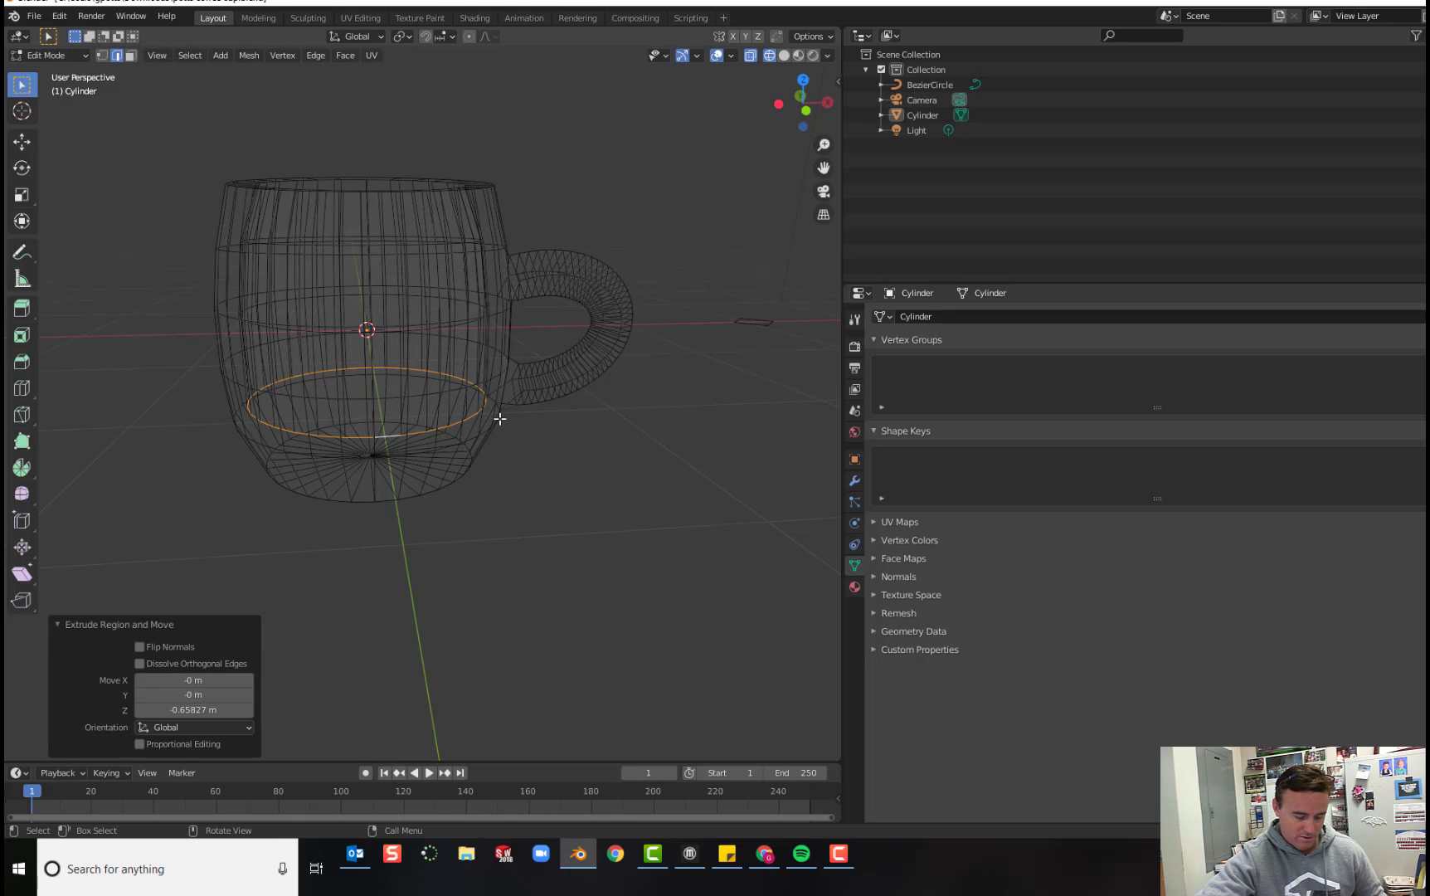
{"action": "key", "text": "s"}
{"action": "left_click", "coordinate": [454, 369]}
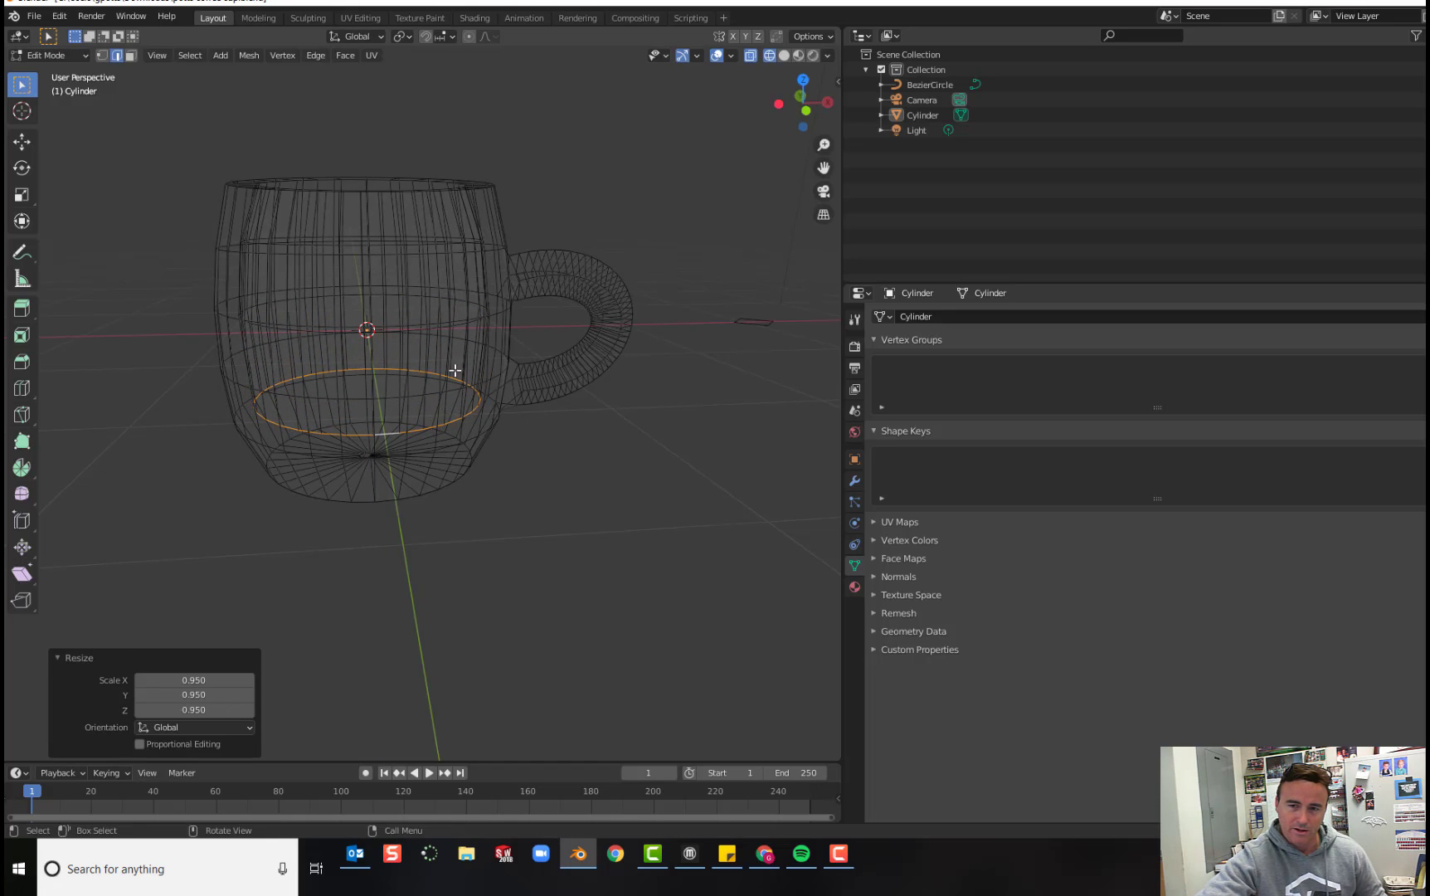
{"action": "key", "text": "g"}
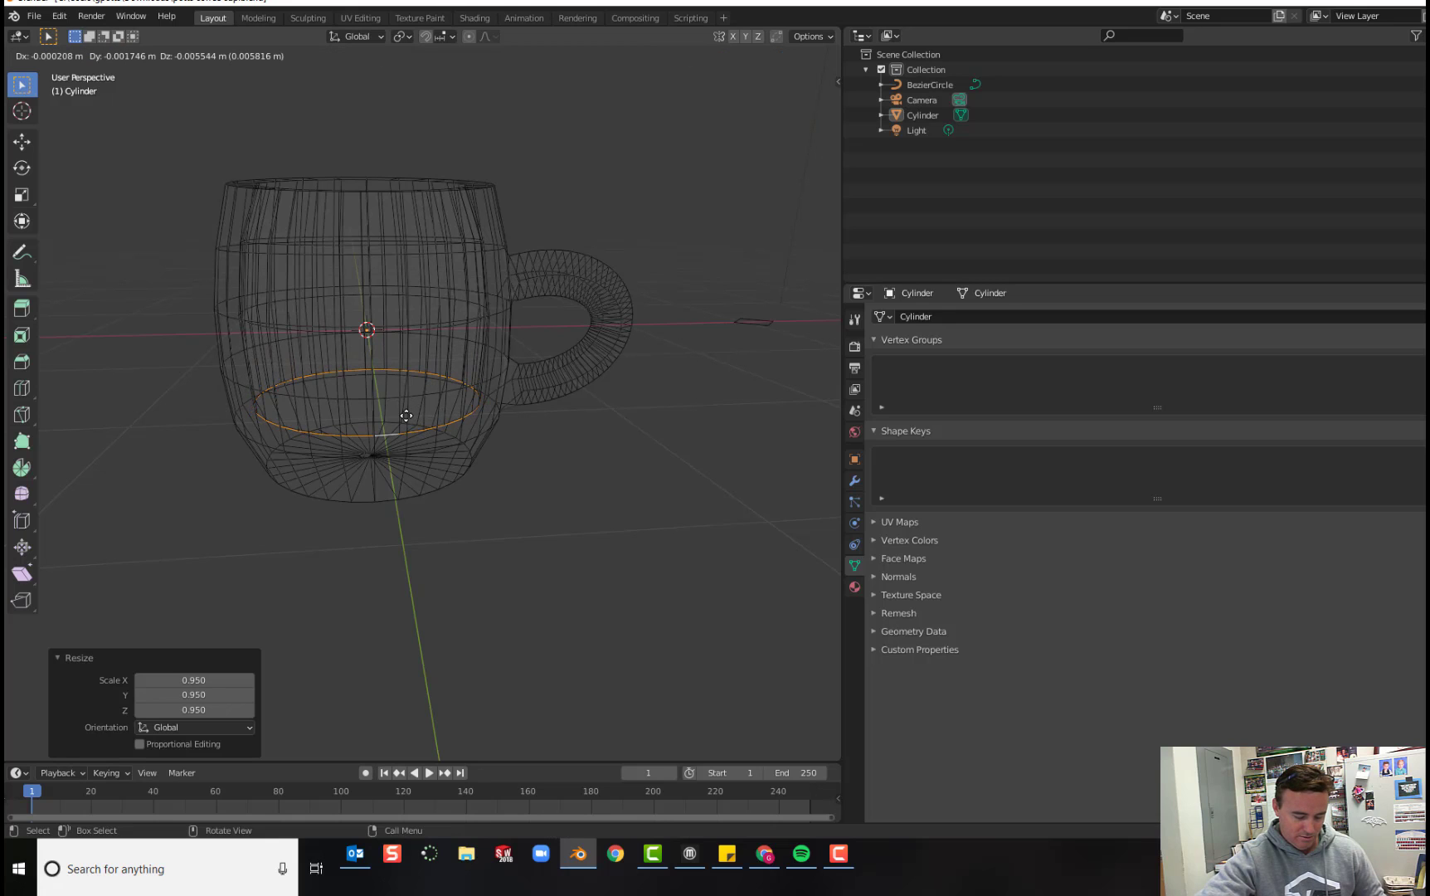
{"action": "key", "text": "z"}
{"action": "left_click", "coordinate": [407, 434]}
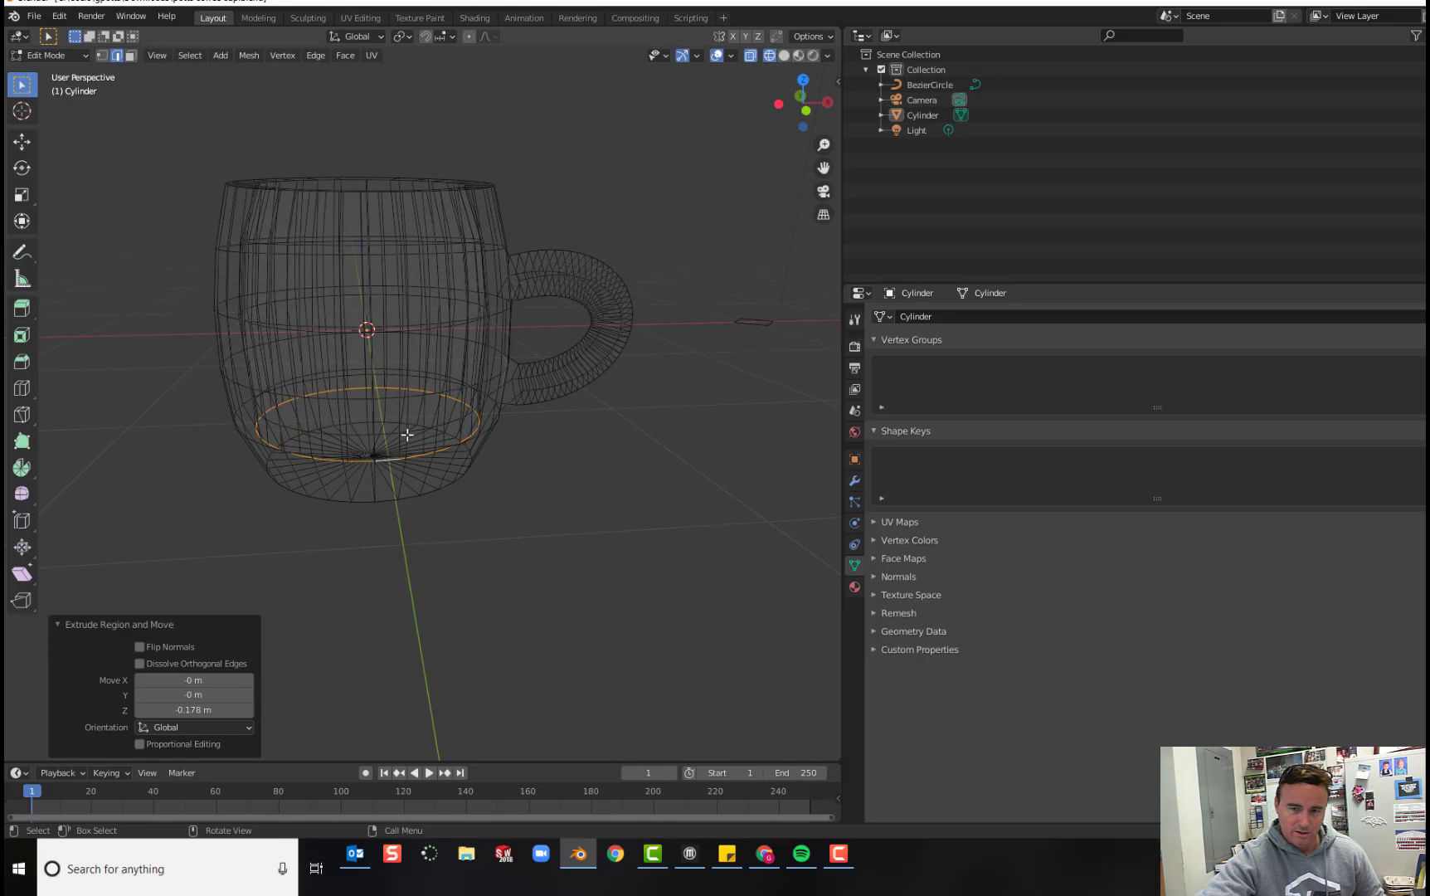
{"action": "key", "text": "s"}
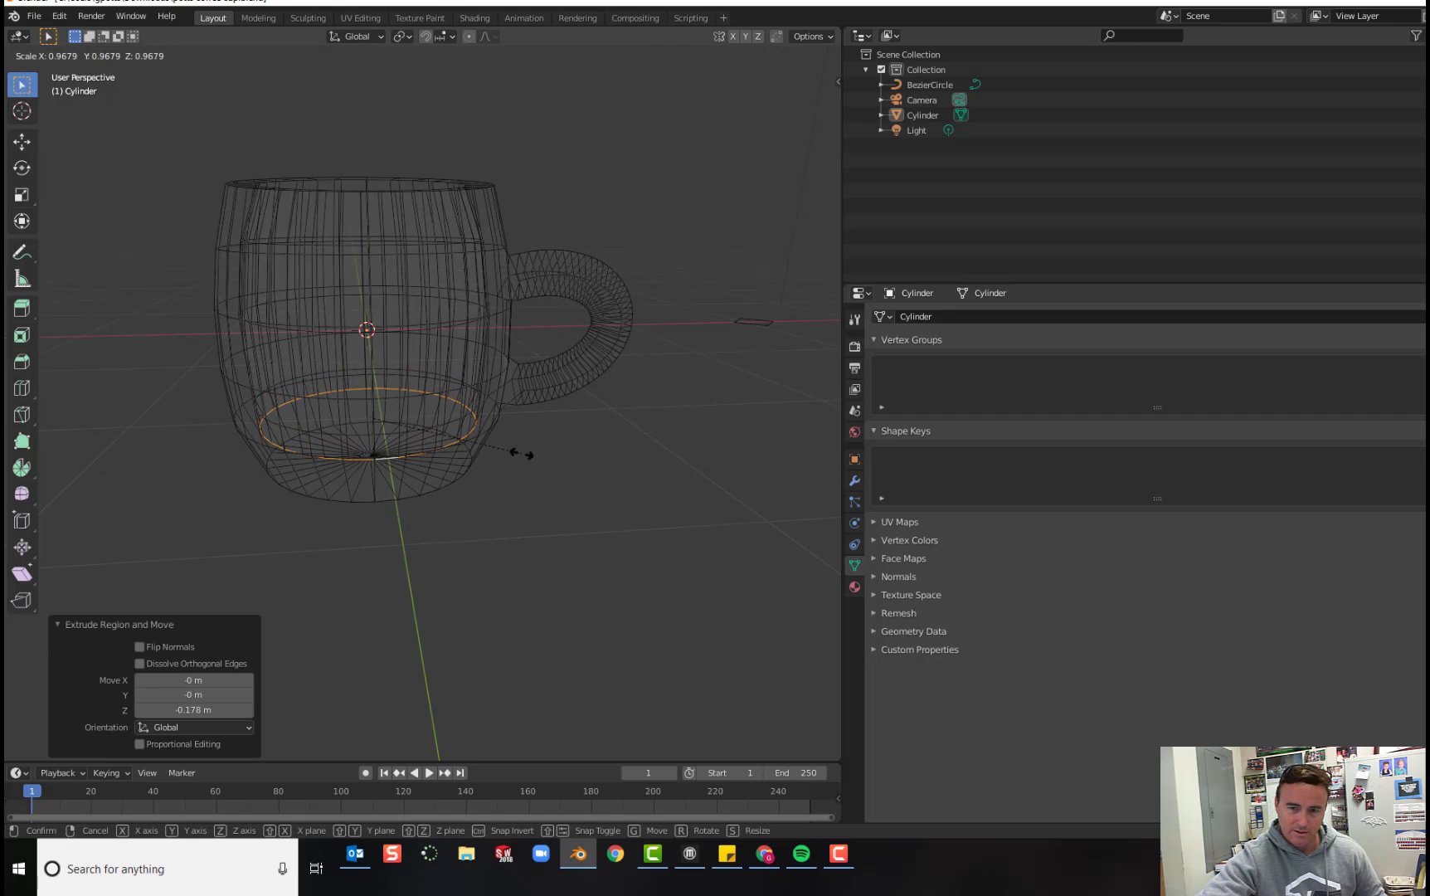
{"action": "left_click", "coordinate": [473, 436]}
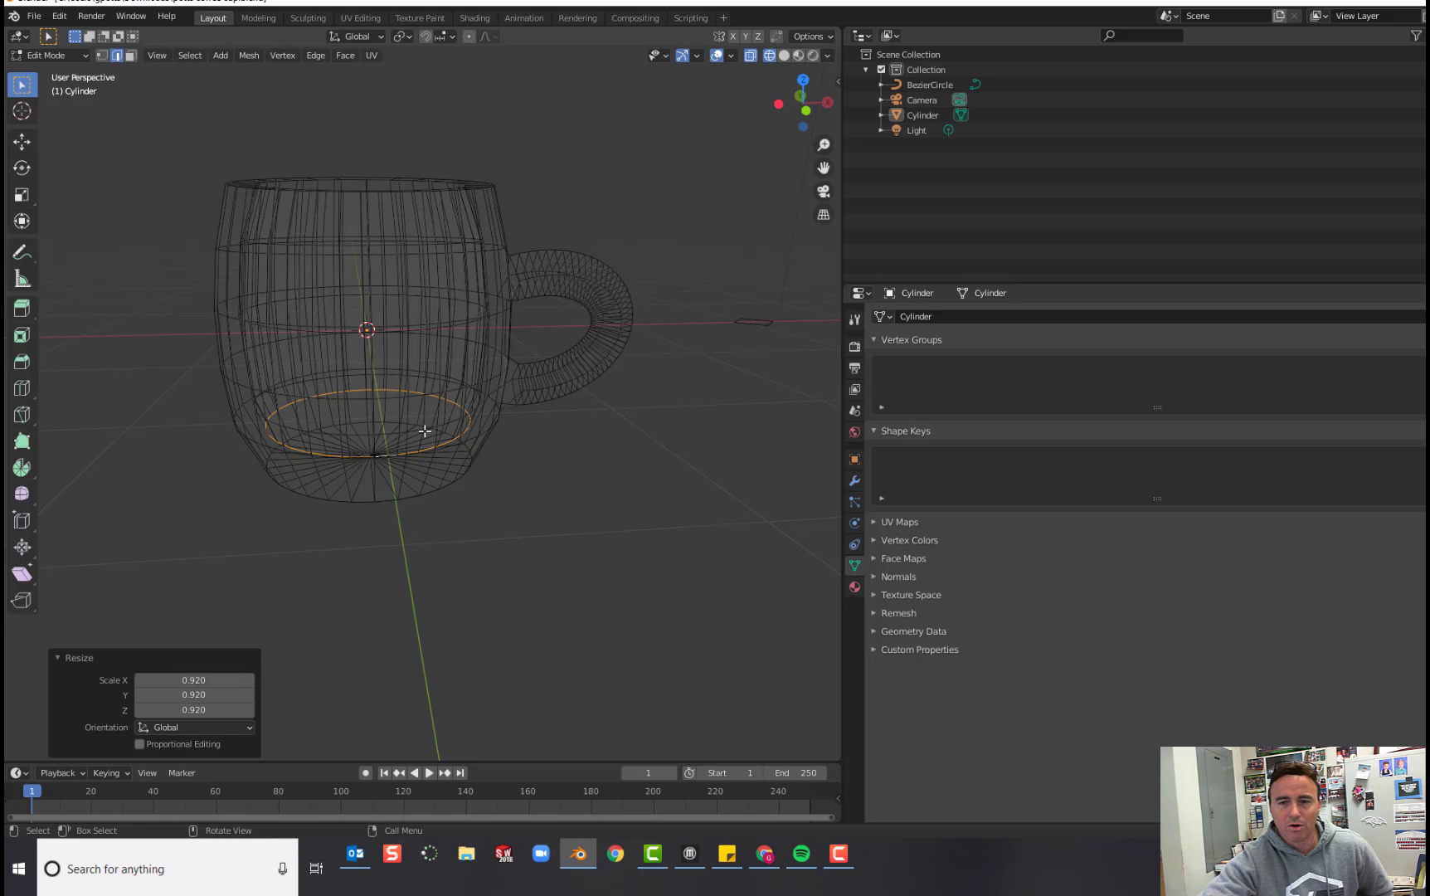
Loop-select the bottom edge ring of the mug's inner wall.
{"action": "right_click", "coordinate": [527, 429]}
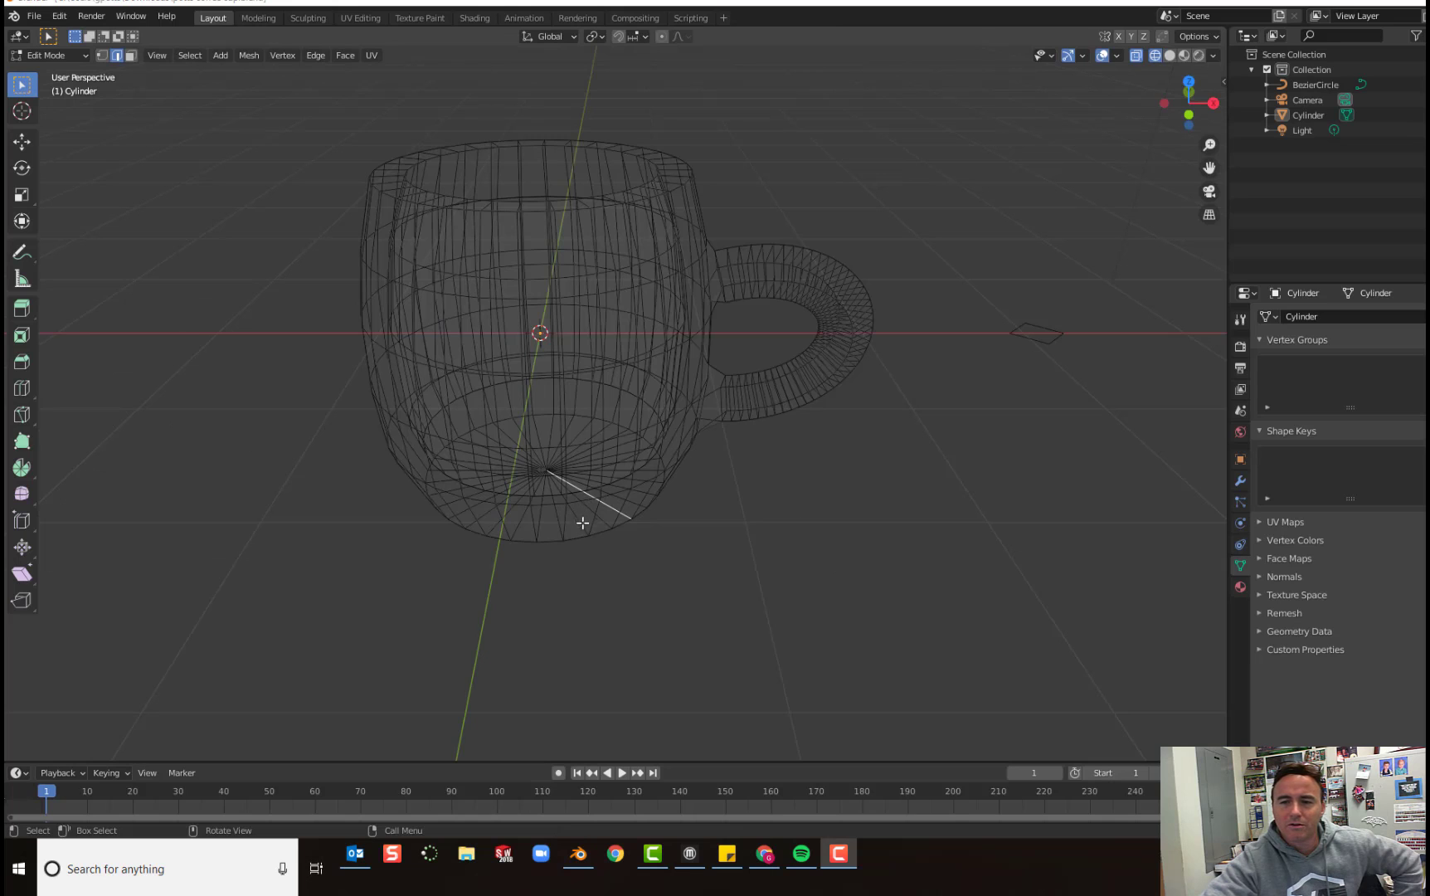
{"action": "left_click", "coordinate": [593, 526]}
{"action": "scroll", "coordinate": [586, 523], "scroll_direction": "up", "scroll_amount": 5}
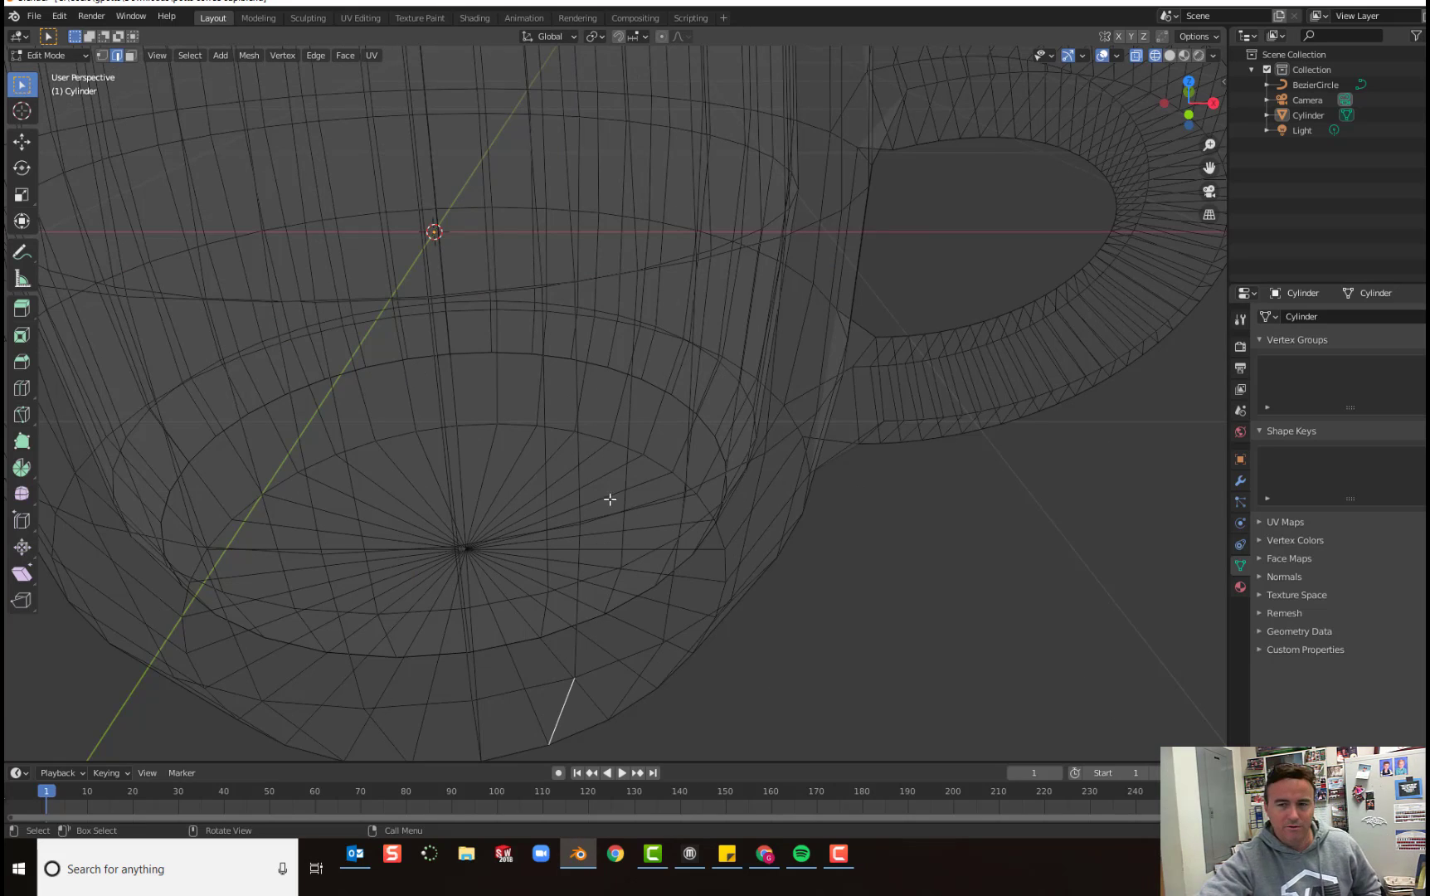
{"action": "scroll", "coordinate": [633, 427], "scroll_direction": "down", "scroll_amount": 3}
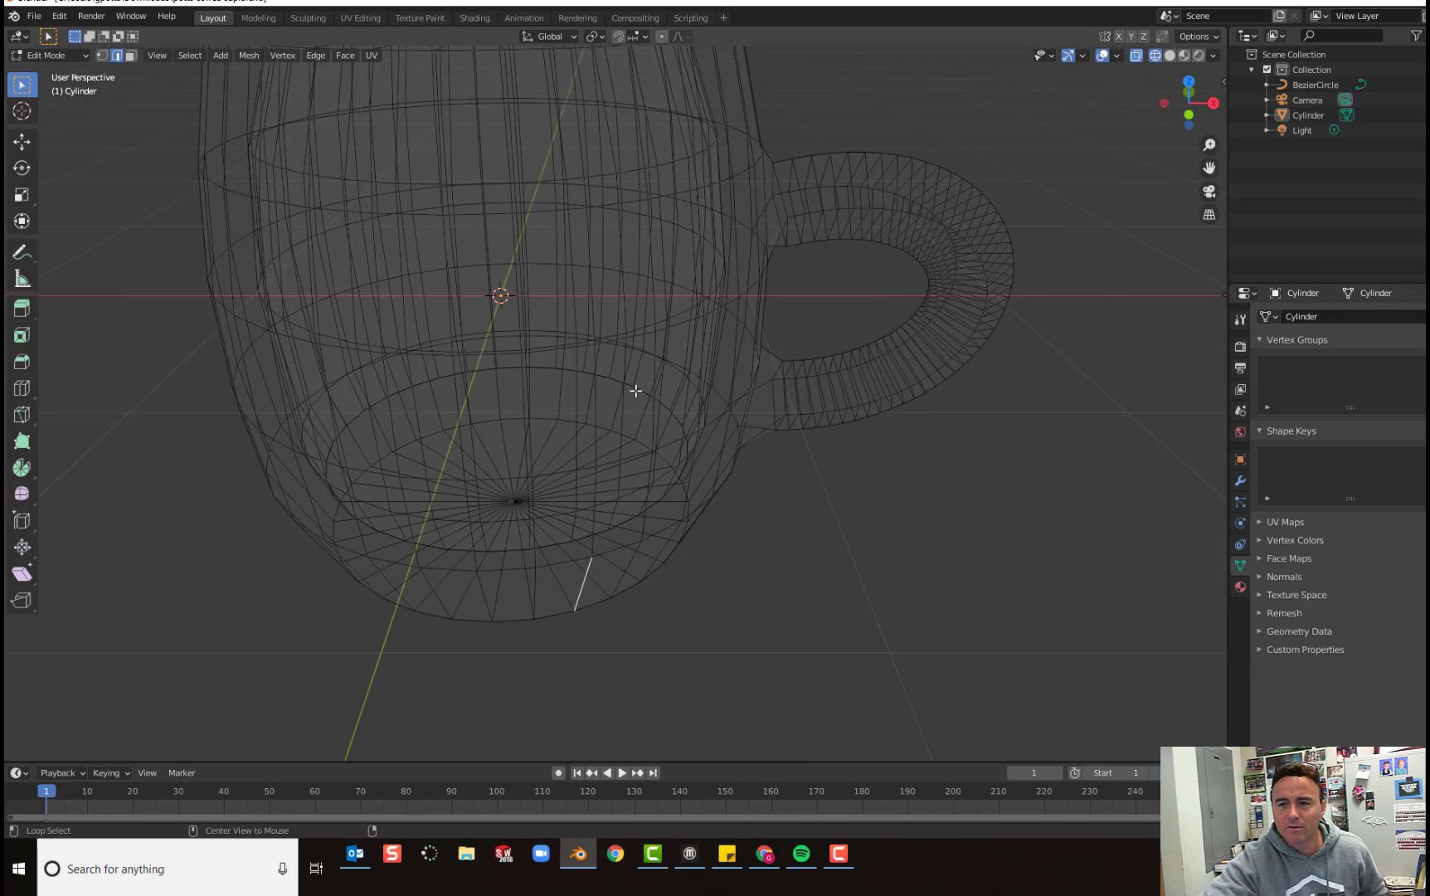
{"action": "left_click", "coordinate": [635, 390], "text": "alt"}
{"action": "scroll", "coordinate": [661, 450], "scroll_direction": "down", "scroll_amount": 4}
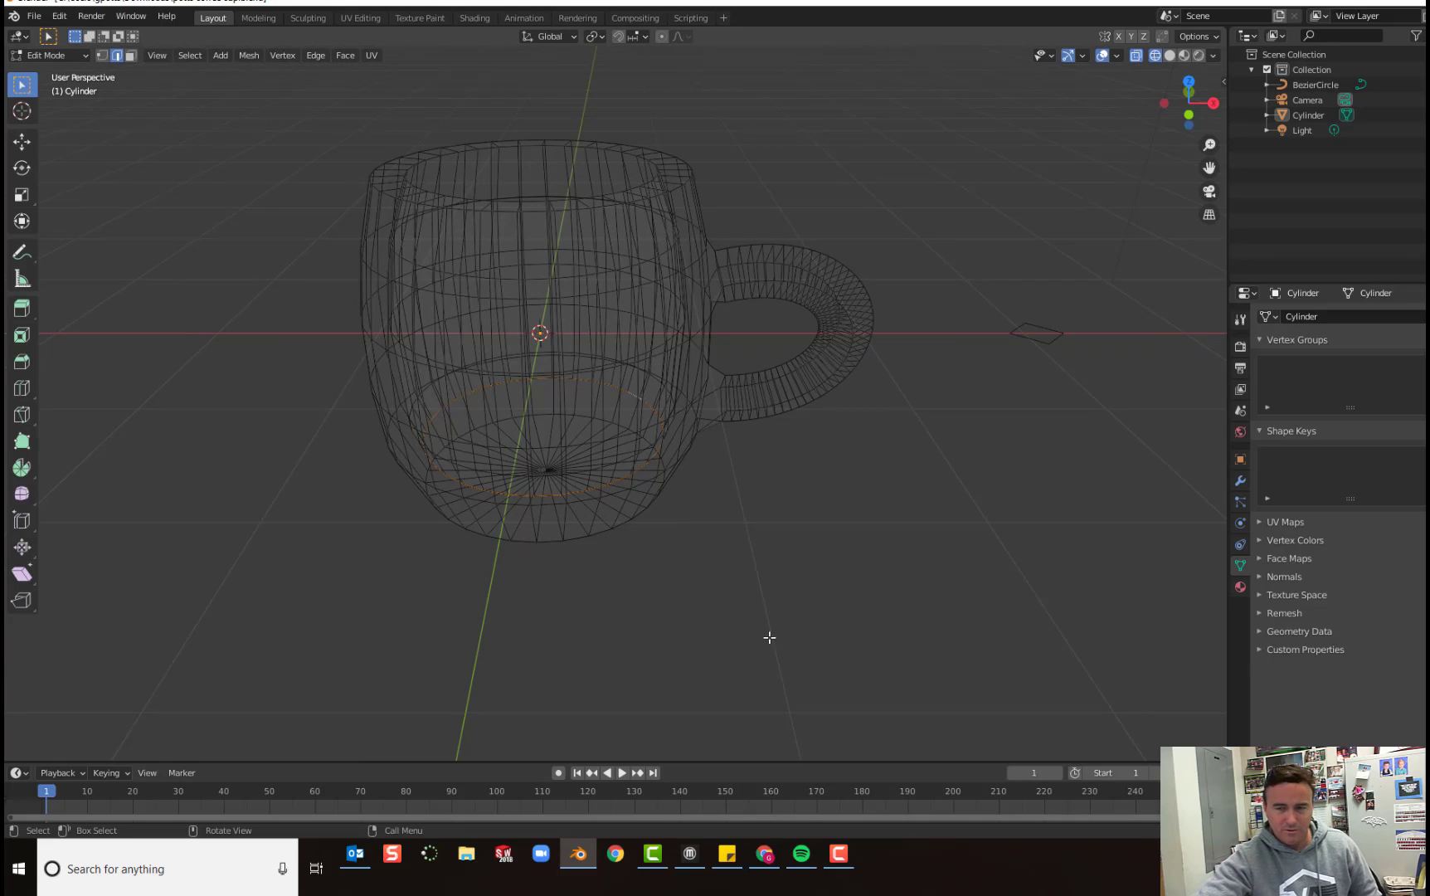
Extrude the inner bottom loop and scale the new ring inward to 0.414.
{"action": "key", "text": "g"}
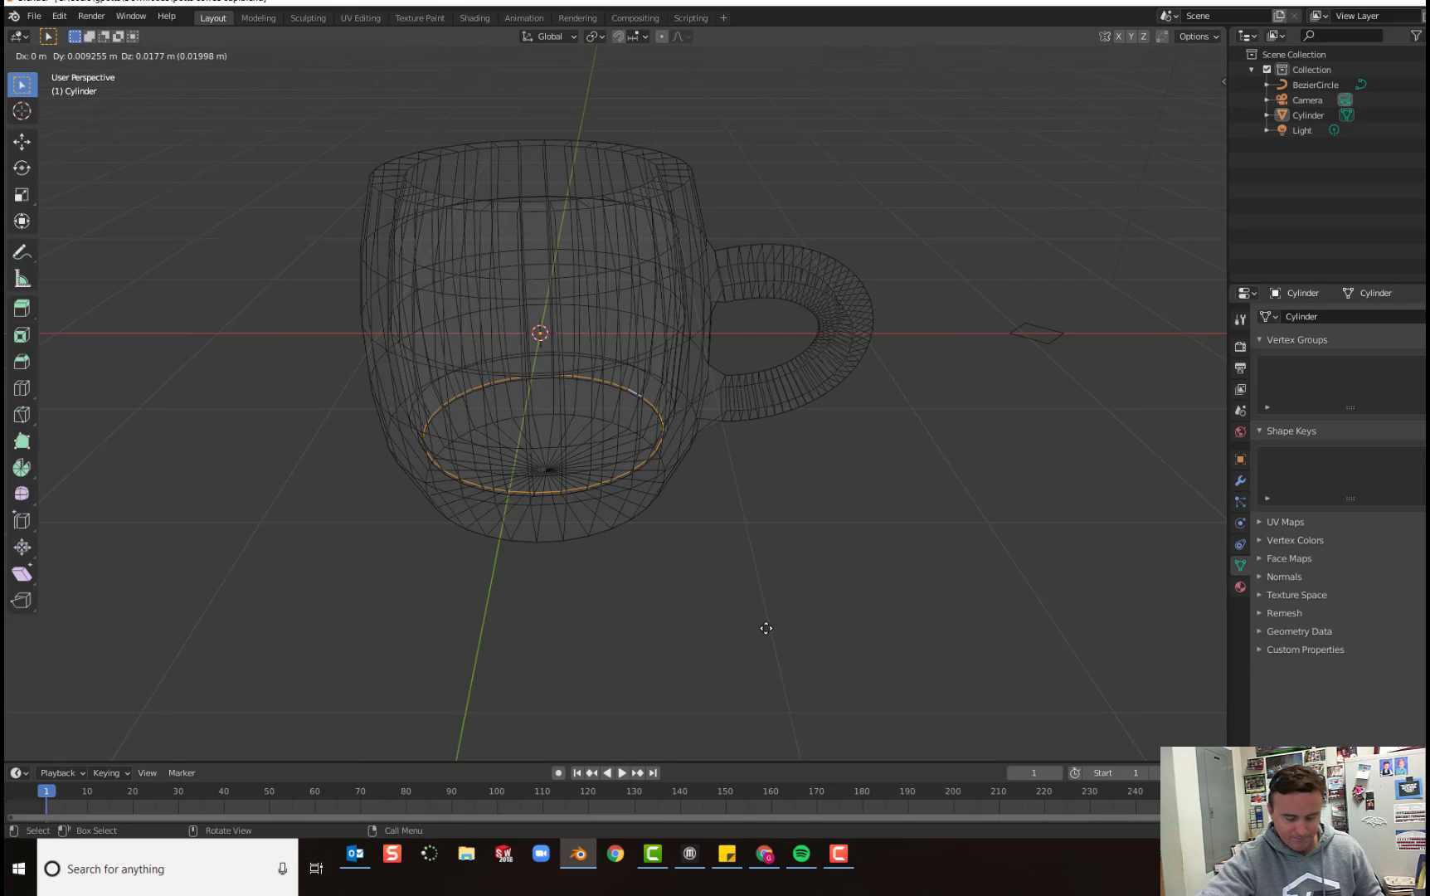
{"action": "key", "text": "s"}
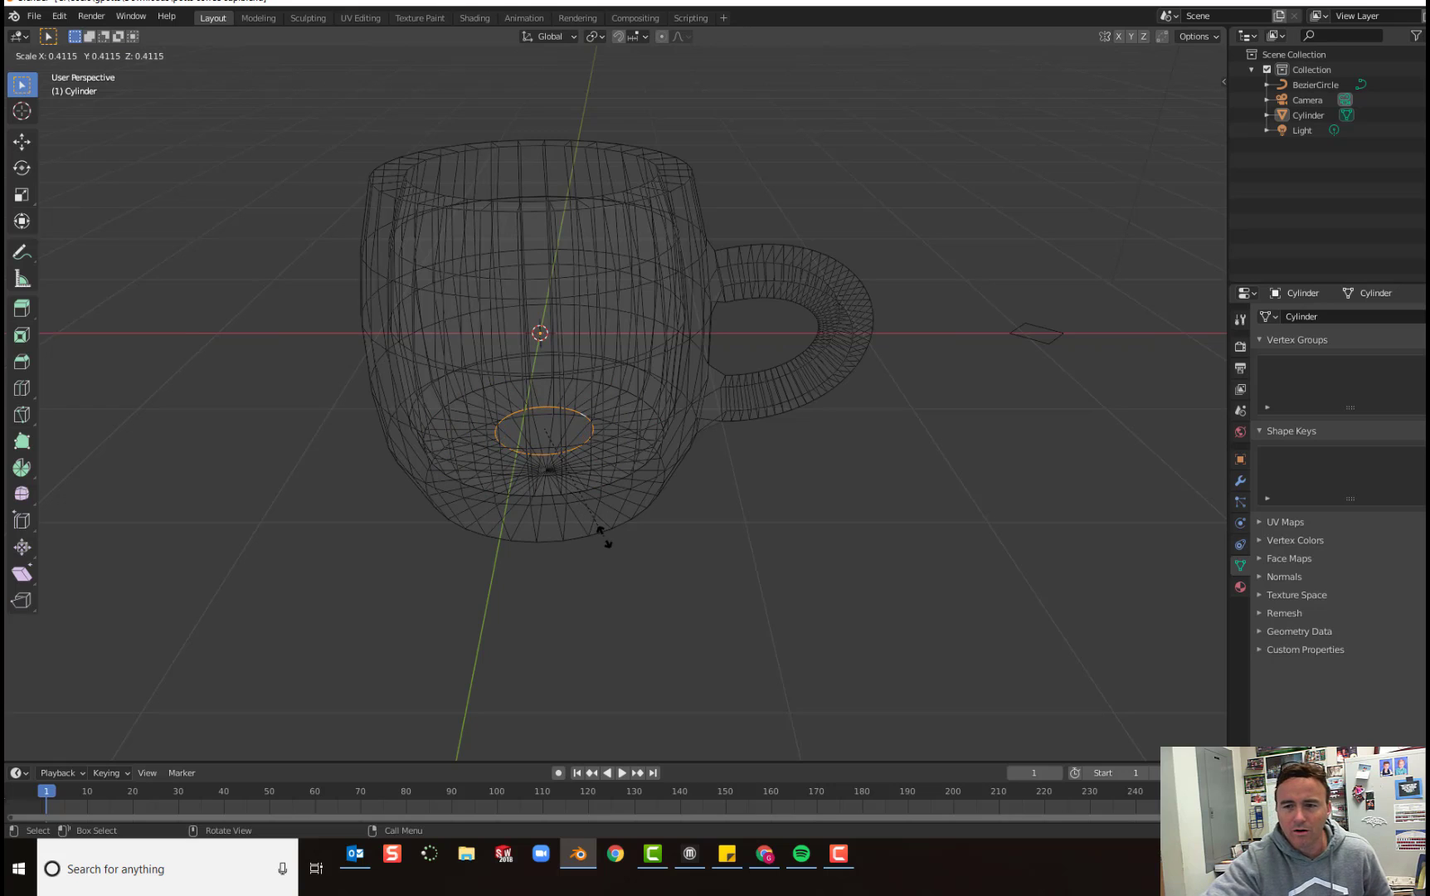
{"action": "left_click", "coordinate": [606, 536]}
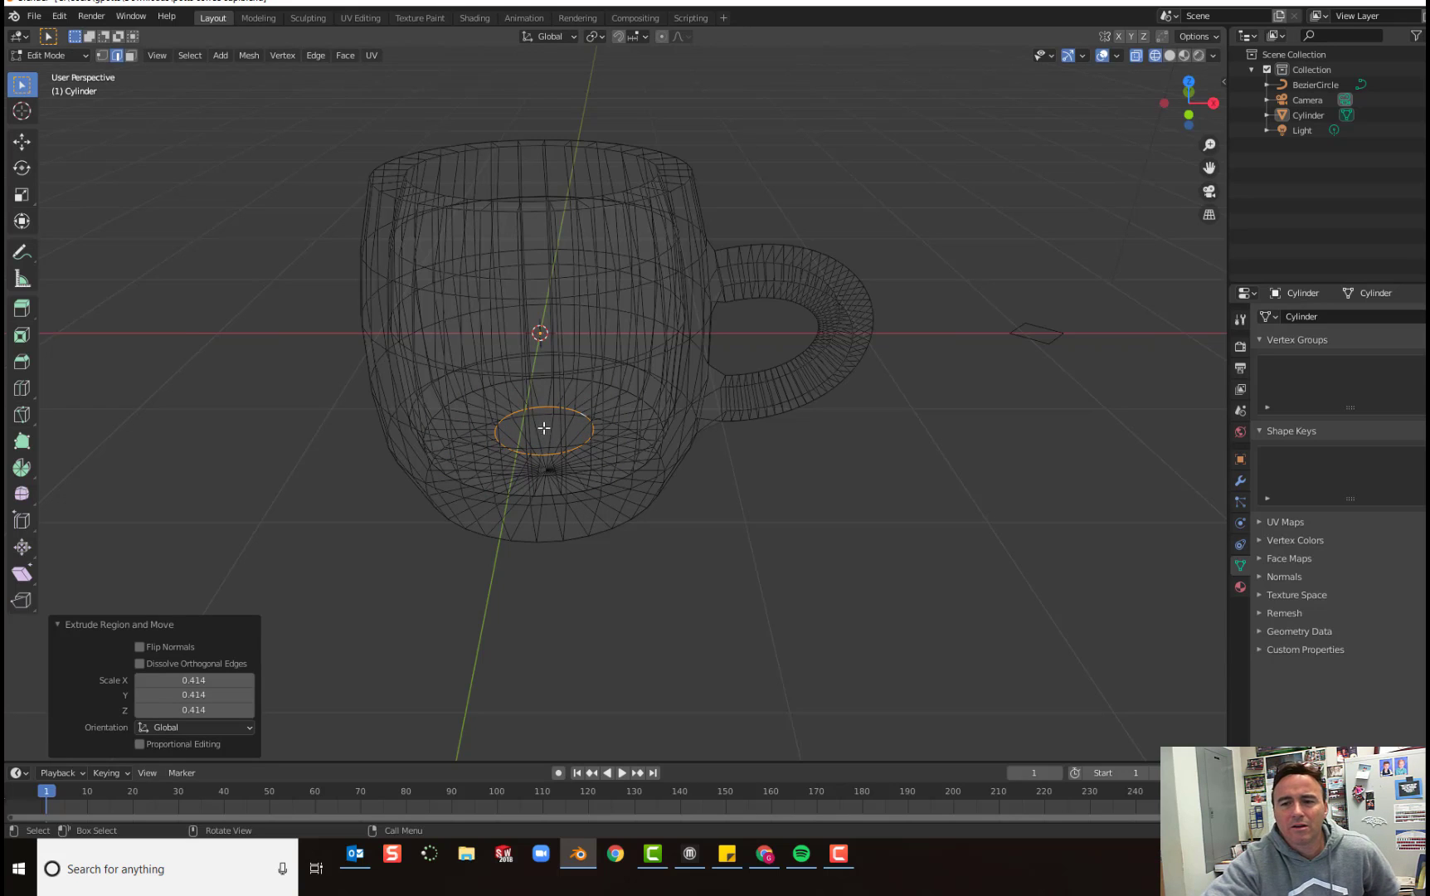
{"action": "left_click", "coordinate": [247, 58]}
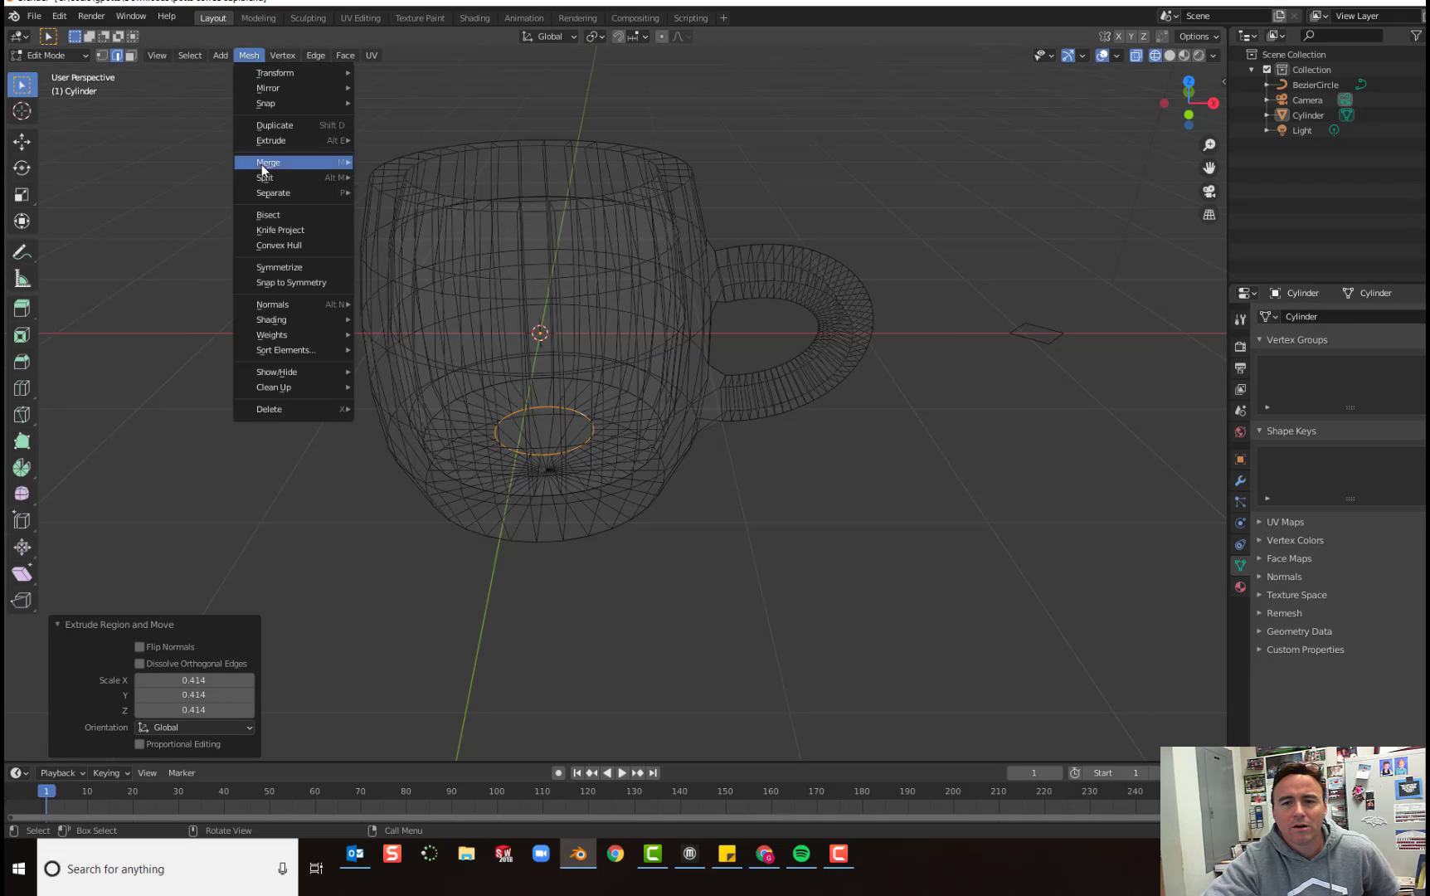
Merge the inner floor ring At Center into one vertex, then orbit to verify the closed bottom.
{"action": "mouse_move", "coordinate": [263, 182]}
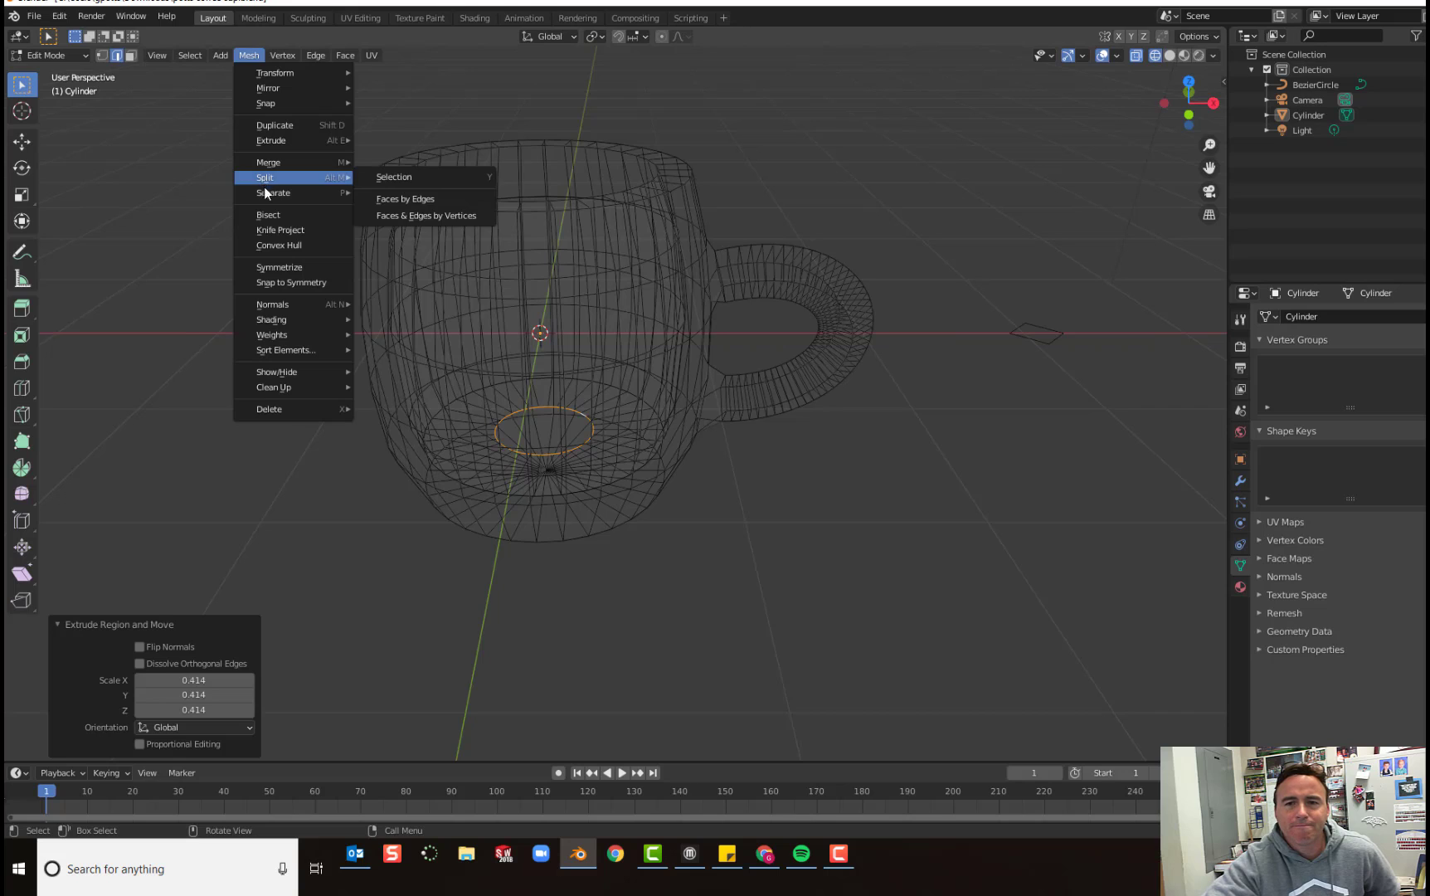
{"action": "mouse_move", "coordinate": [283, 329]}
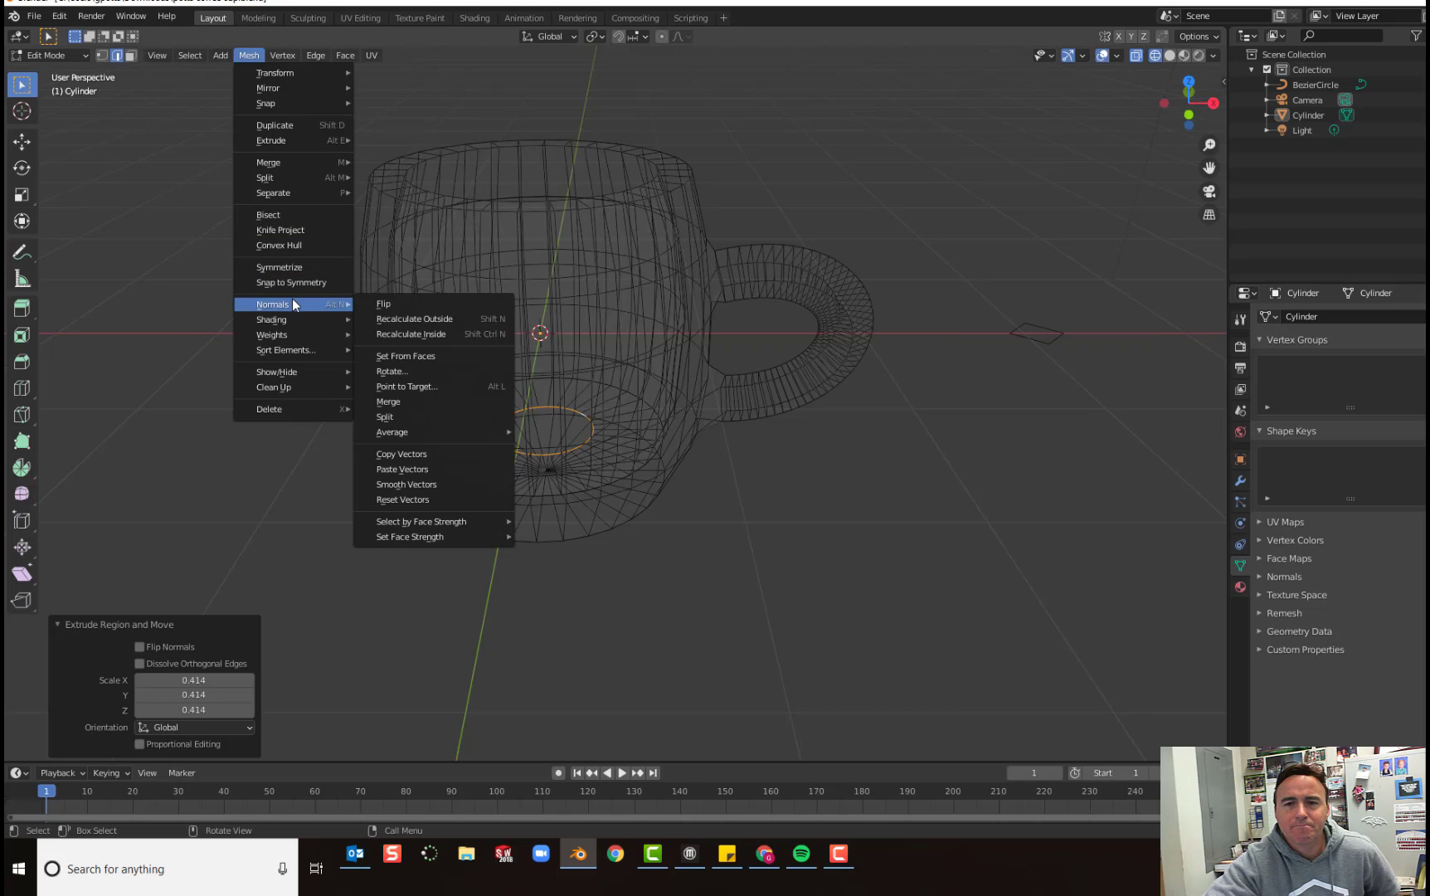
{"action": "key", "text": "Escape"}
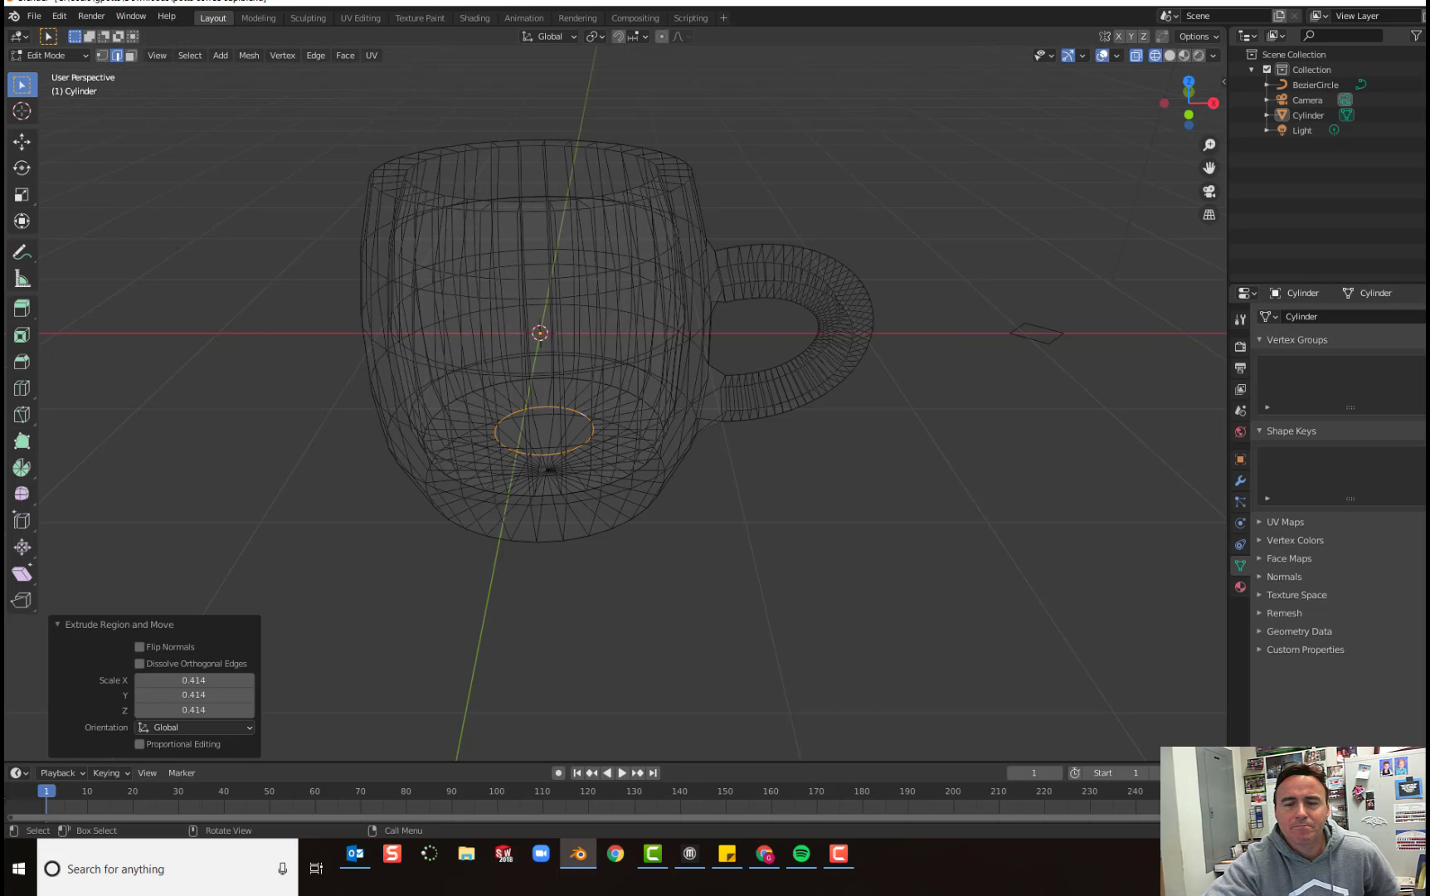
{"action": "left_click", "coordinate": [249, 58]}
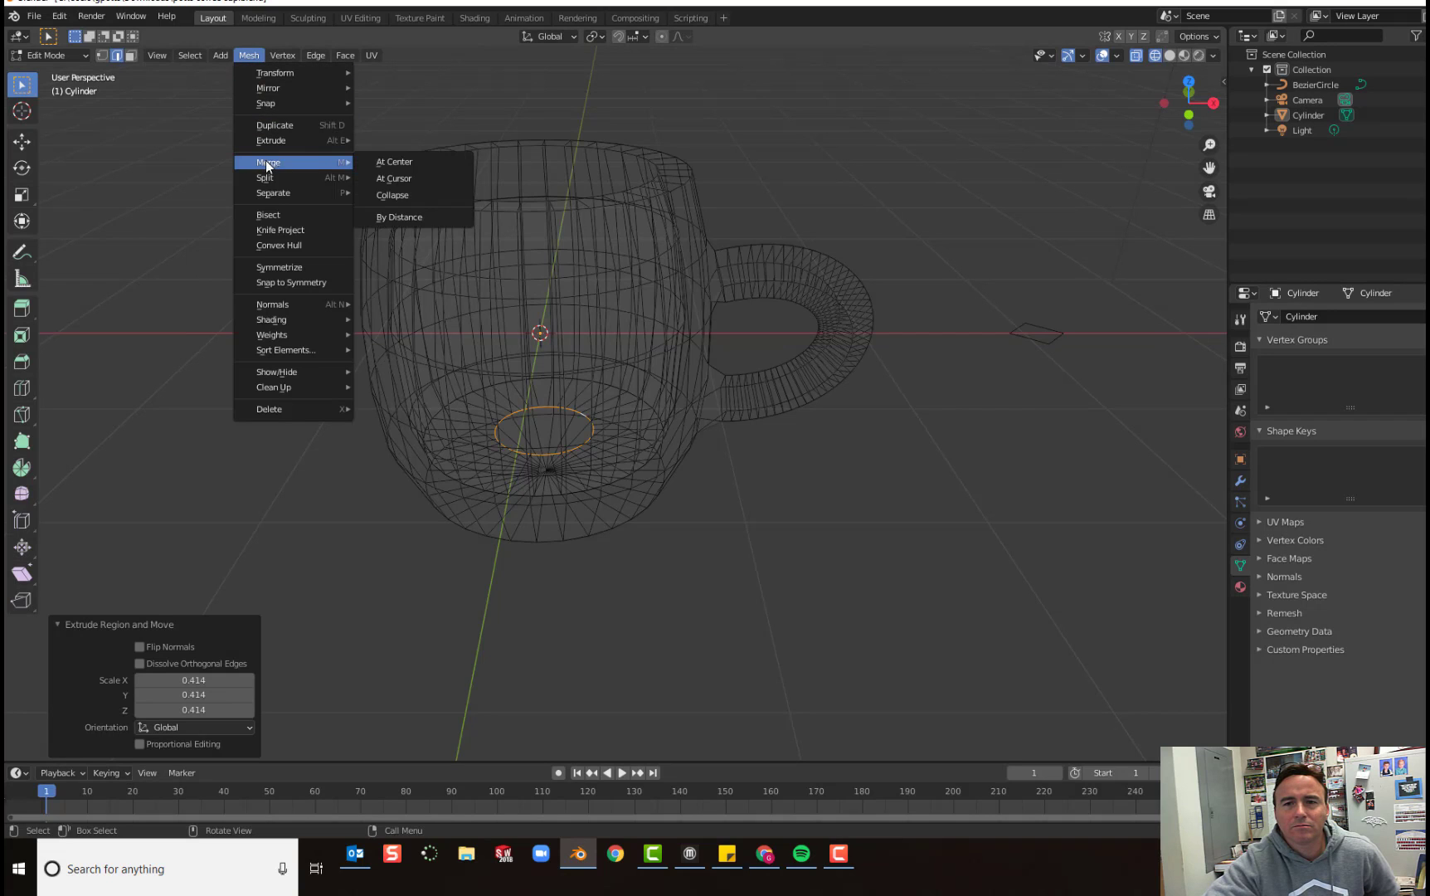
{"action": "left_click", "coordinate": [406, 163]}
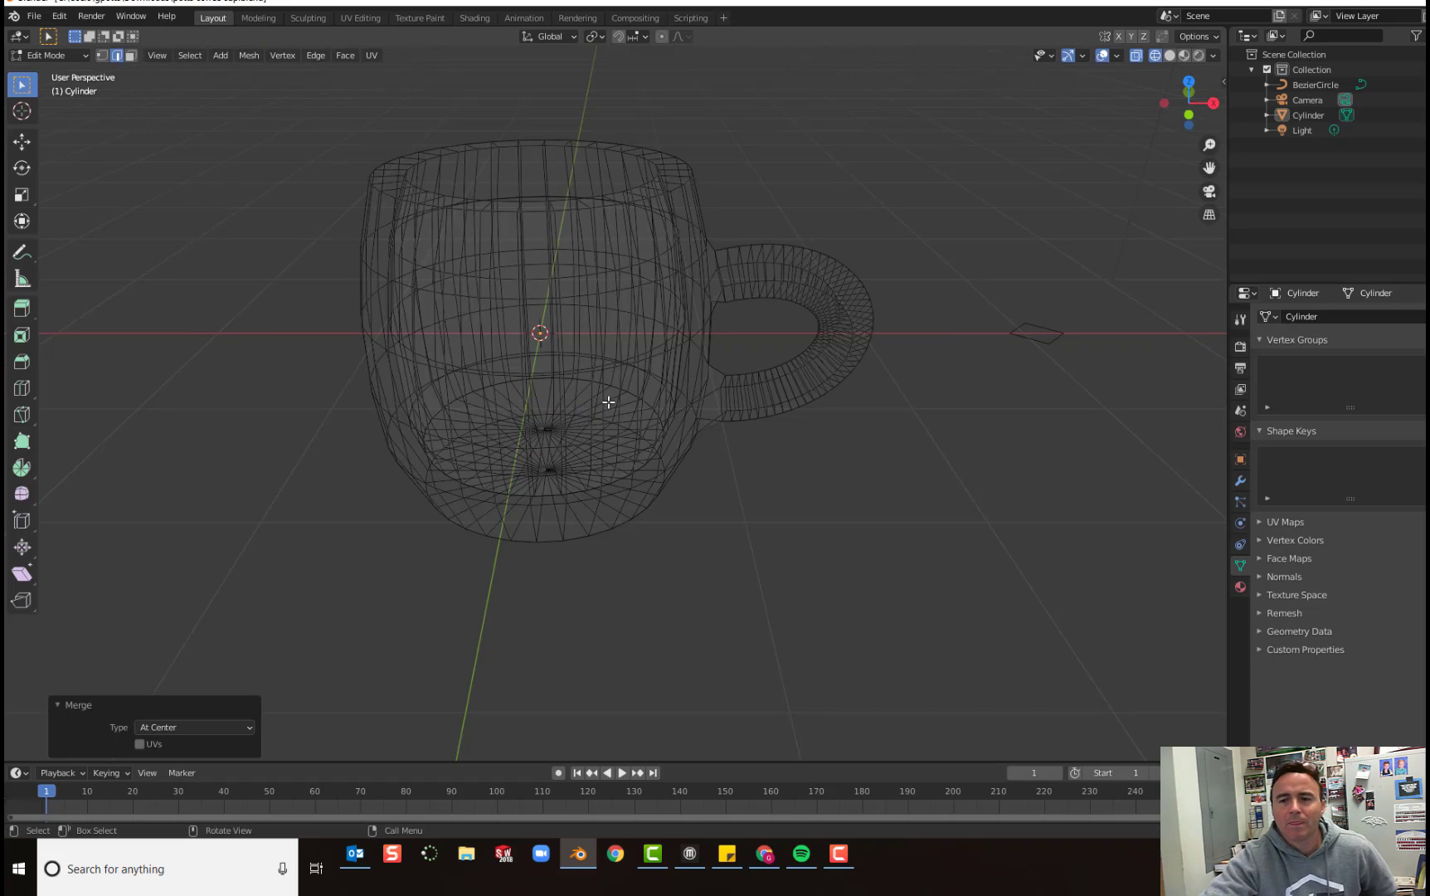
{"action": "middle_click_drag", "start_coordinate": [606, 402], "coordinate": [606, 507]}
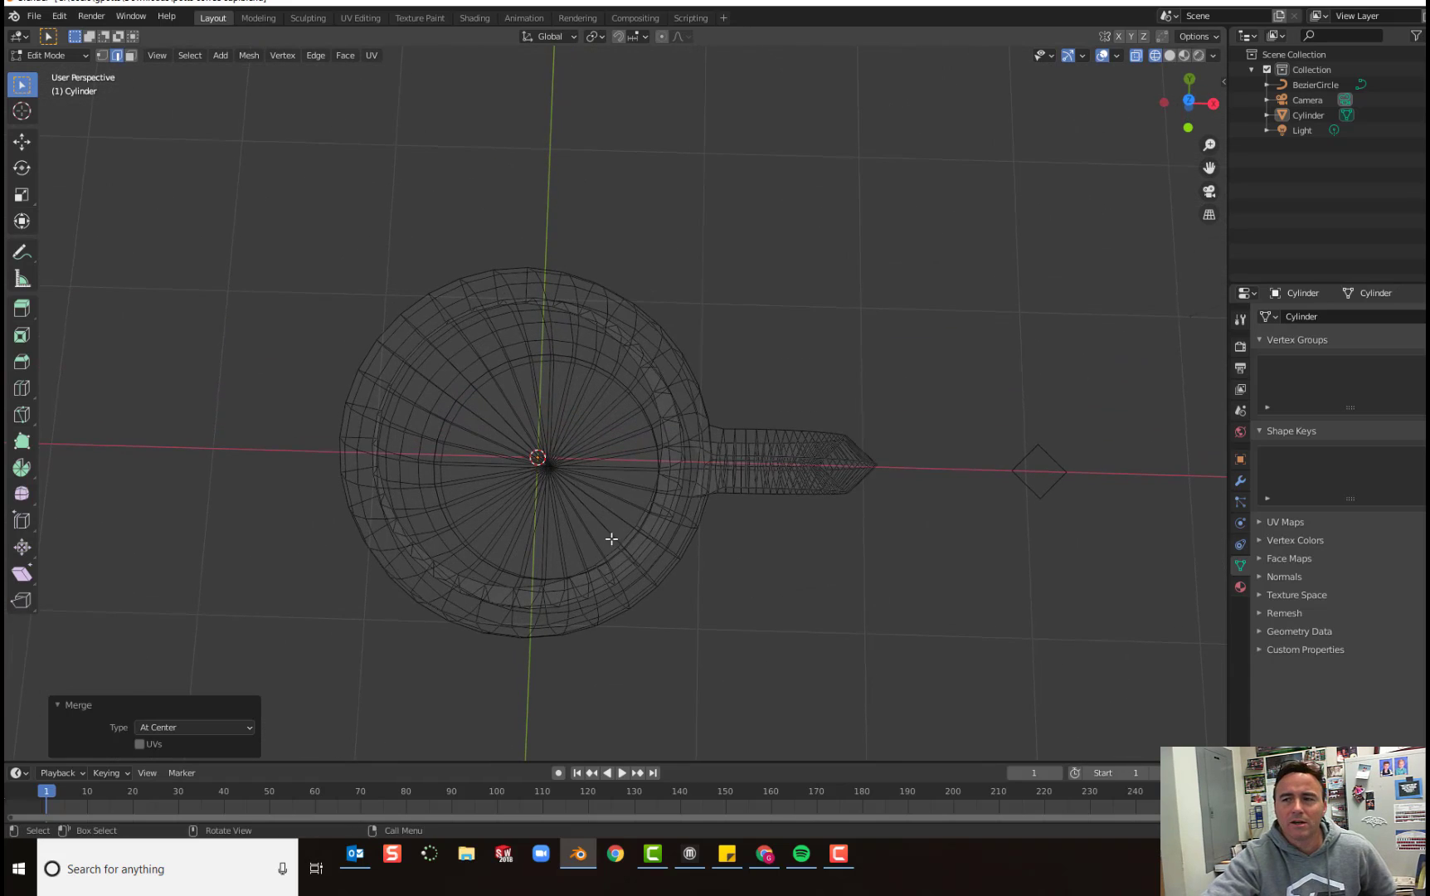
{"action": "middle_click_drag", "start_coordinate": [827, 407], "coordinate": [807, 308]}
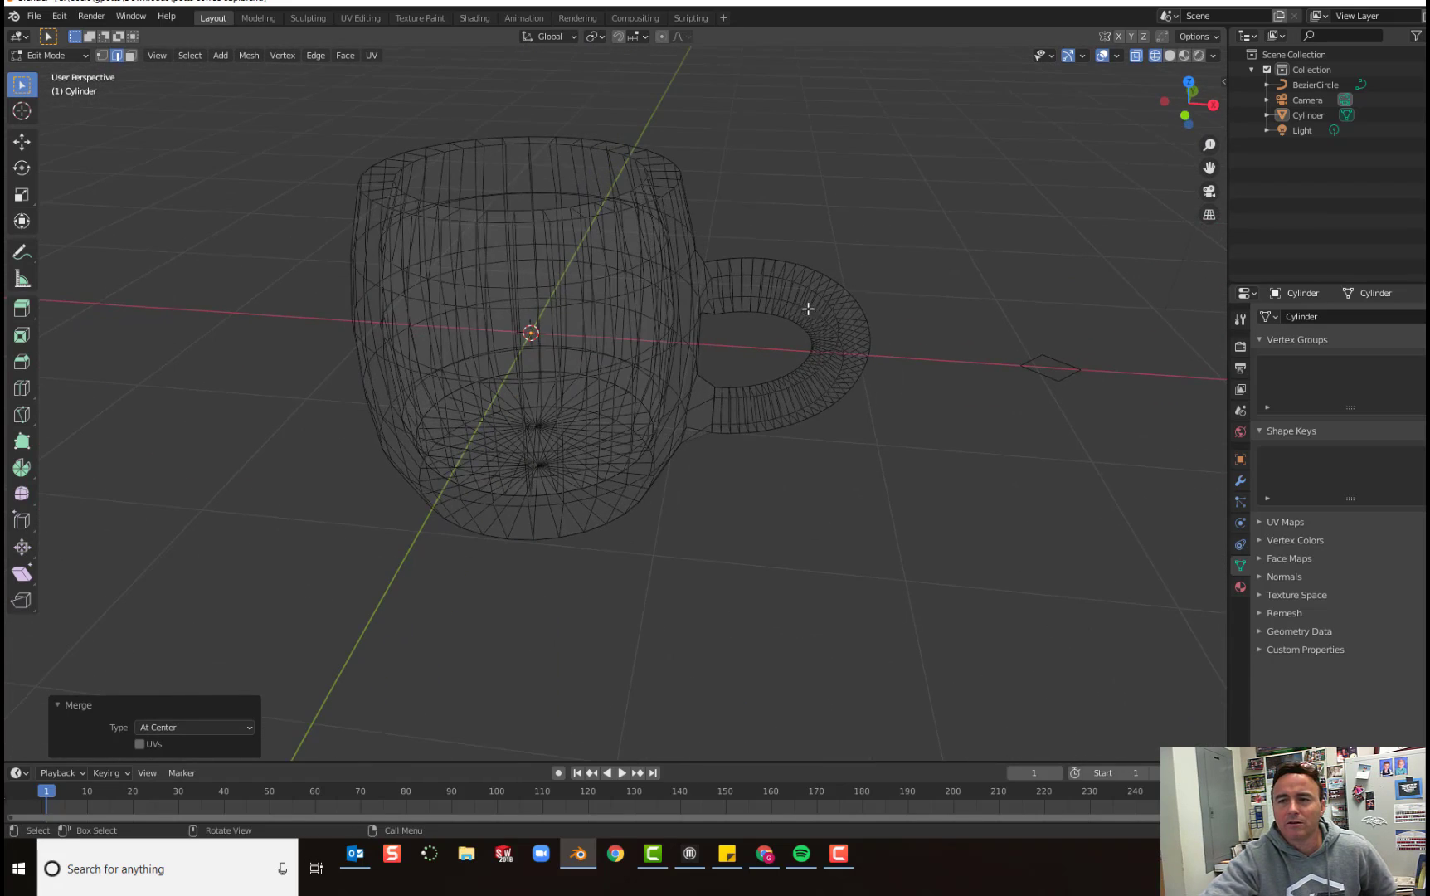
Switch to Solid shading and orbit and zoom around the mug to inspect its rim, interior and handle.
{"action": "left_click", "coordinate": [1169, 55]}
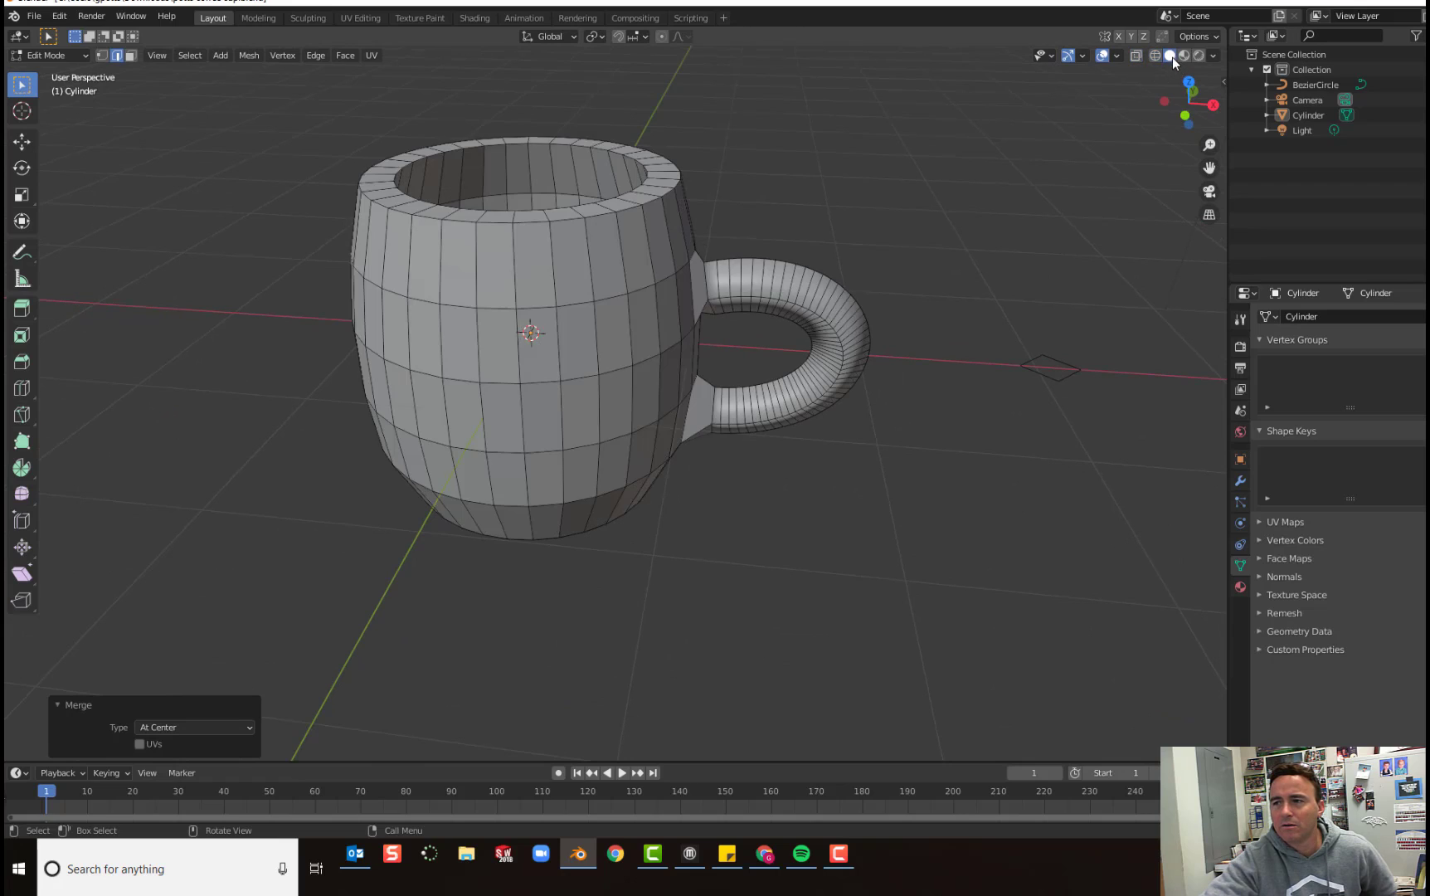
{"action": "middle_click_drag", "start_coordinate": [831, 288], "coordinate": [911, 338]}
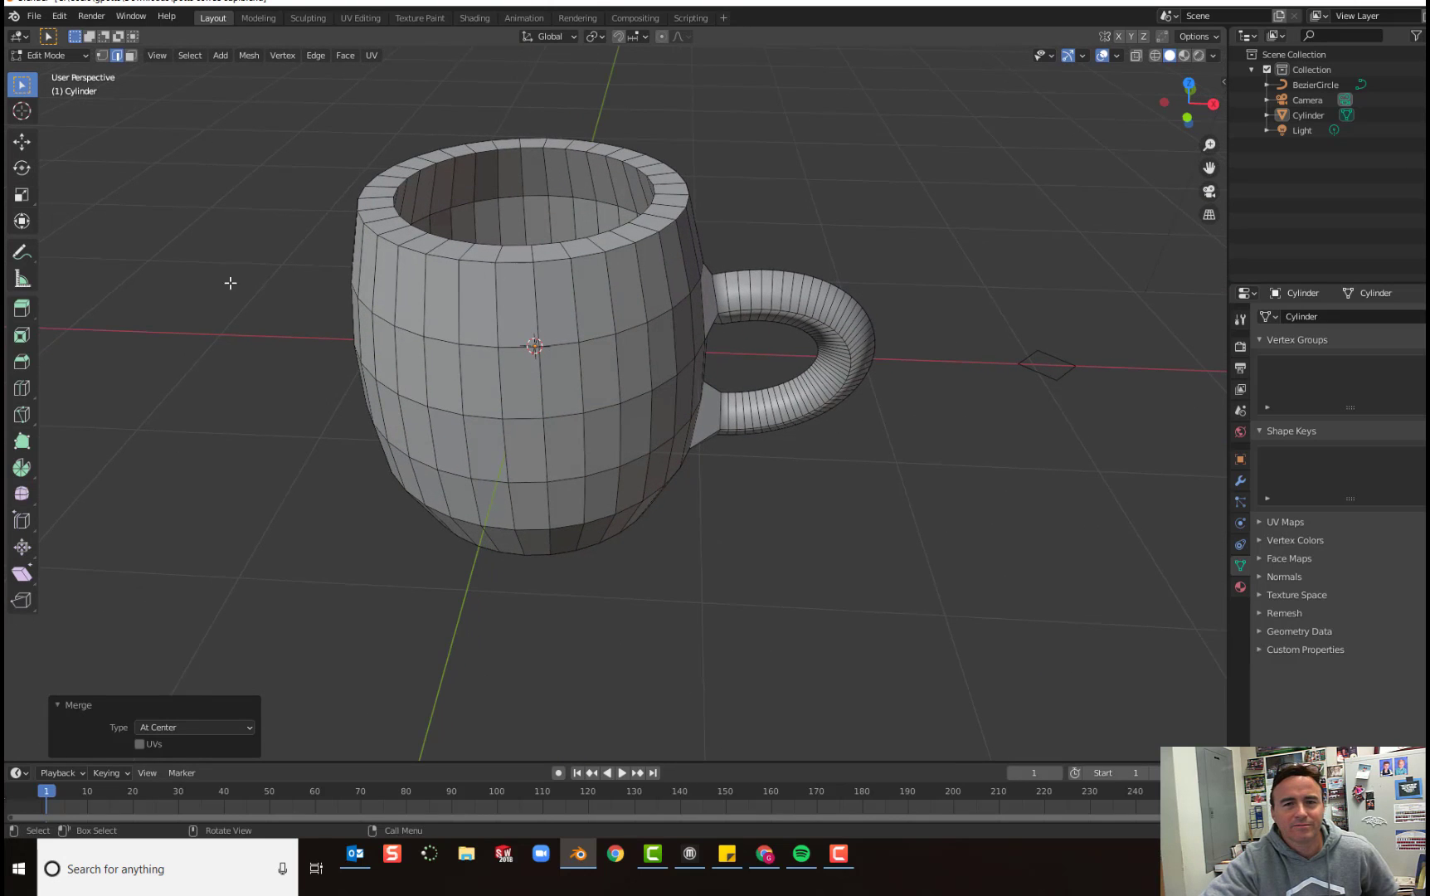
{"action": "middle_click_drag", "start_coordinate": [407, 257], "coordinate": [413, 209]}
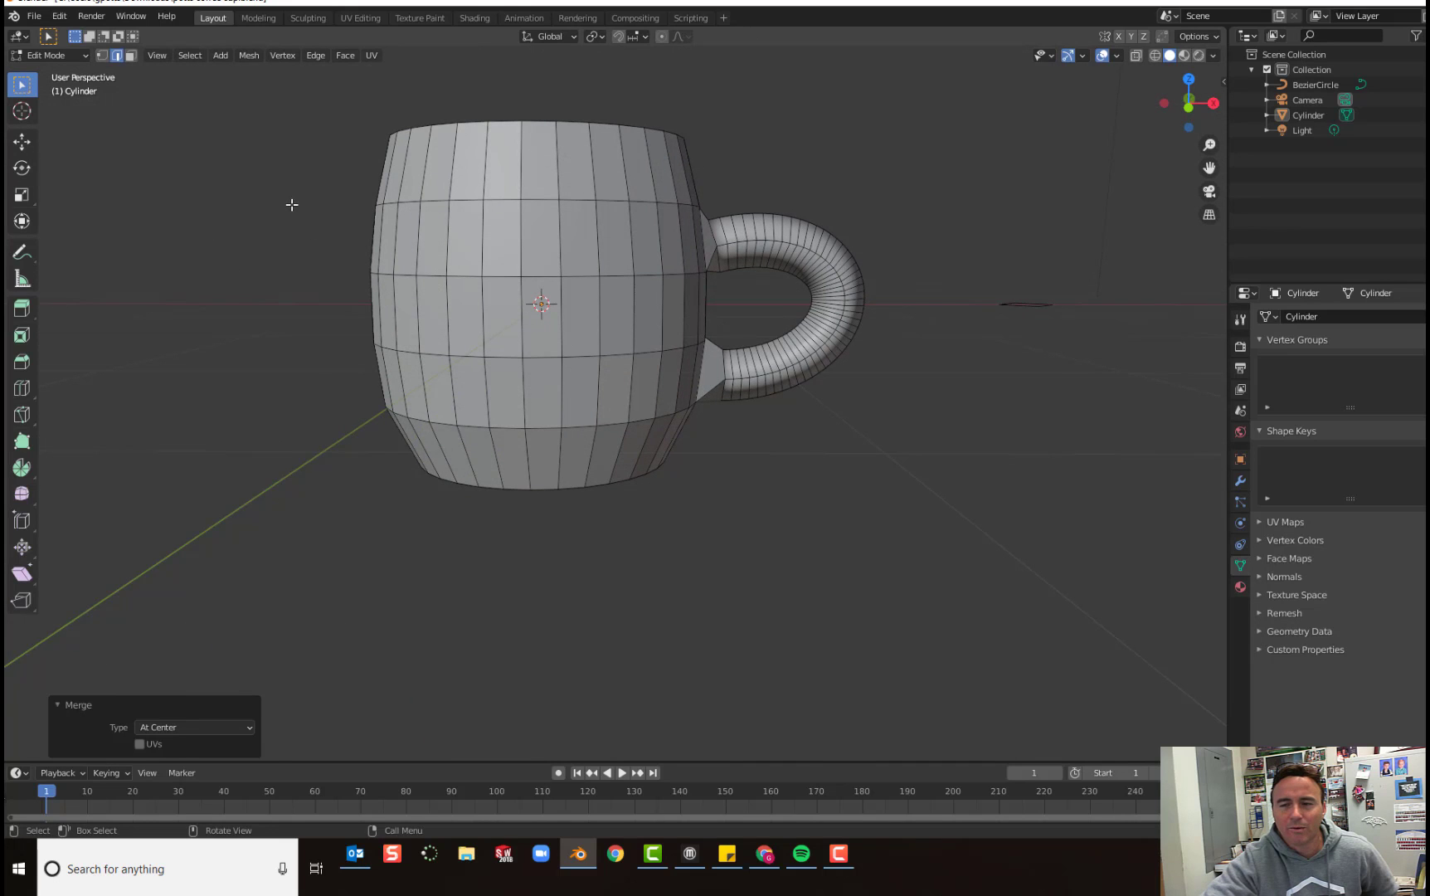
{"action": "middle_click_drag", "start_coordinate": [292, 205], "coordinate": [297, 266]}
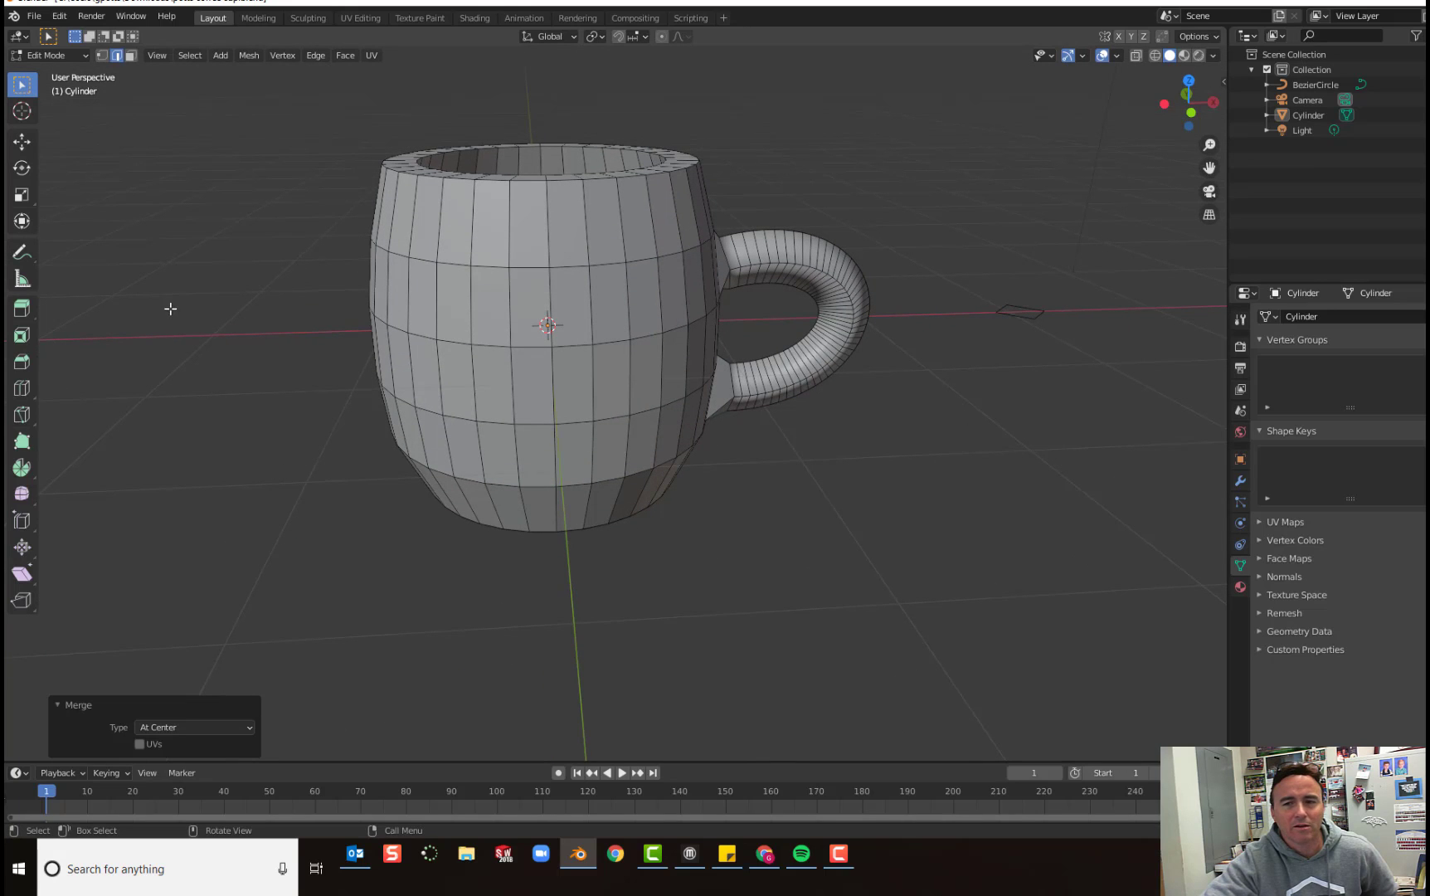
{"action": "scroll", "coordinate": [278, 299], "scroll_direction": "down", "scroll_amount": 1}
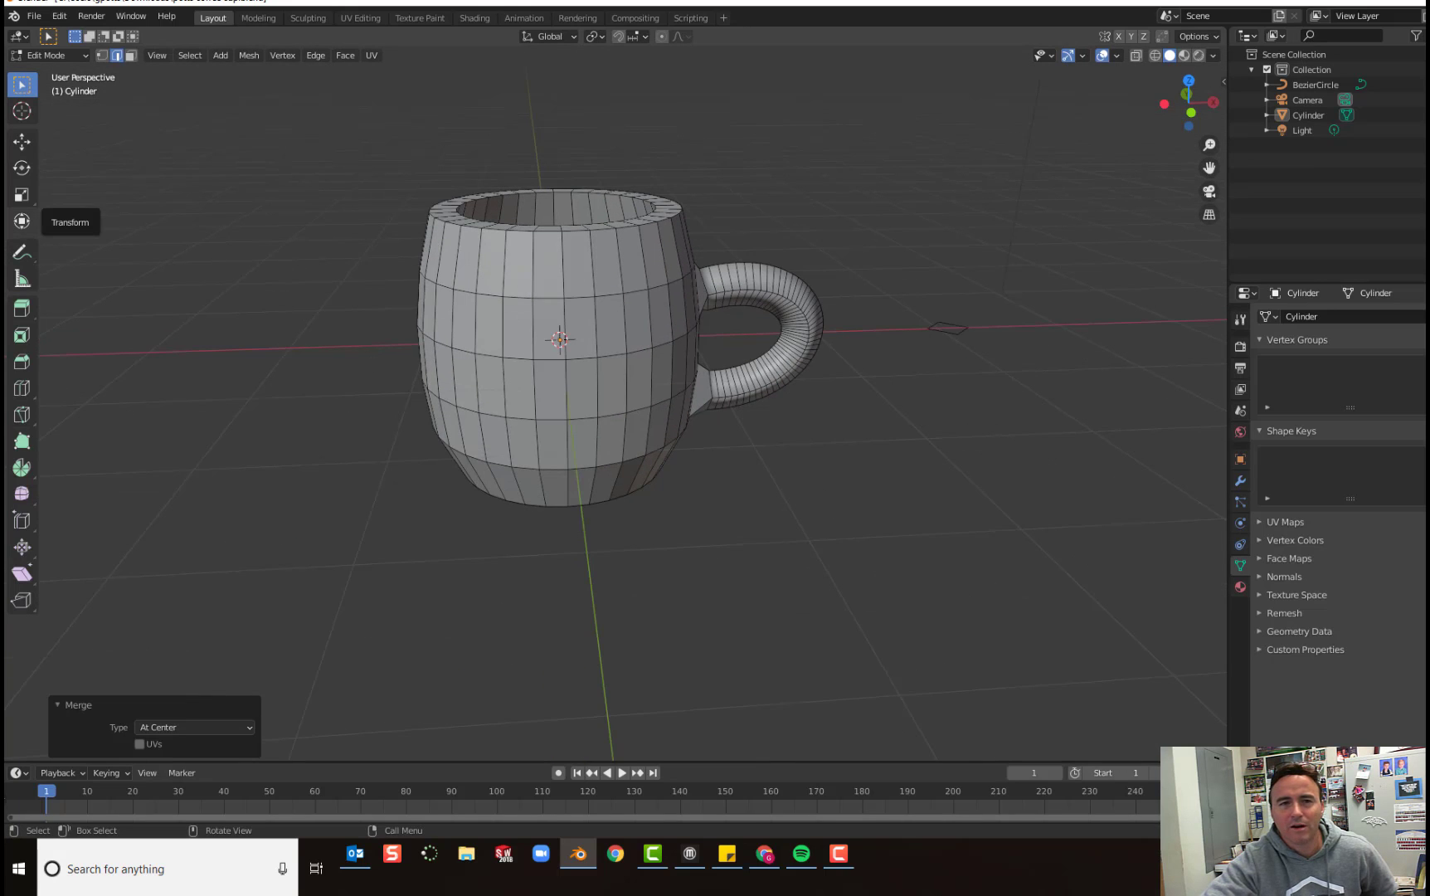